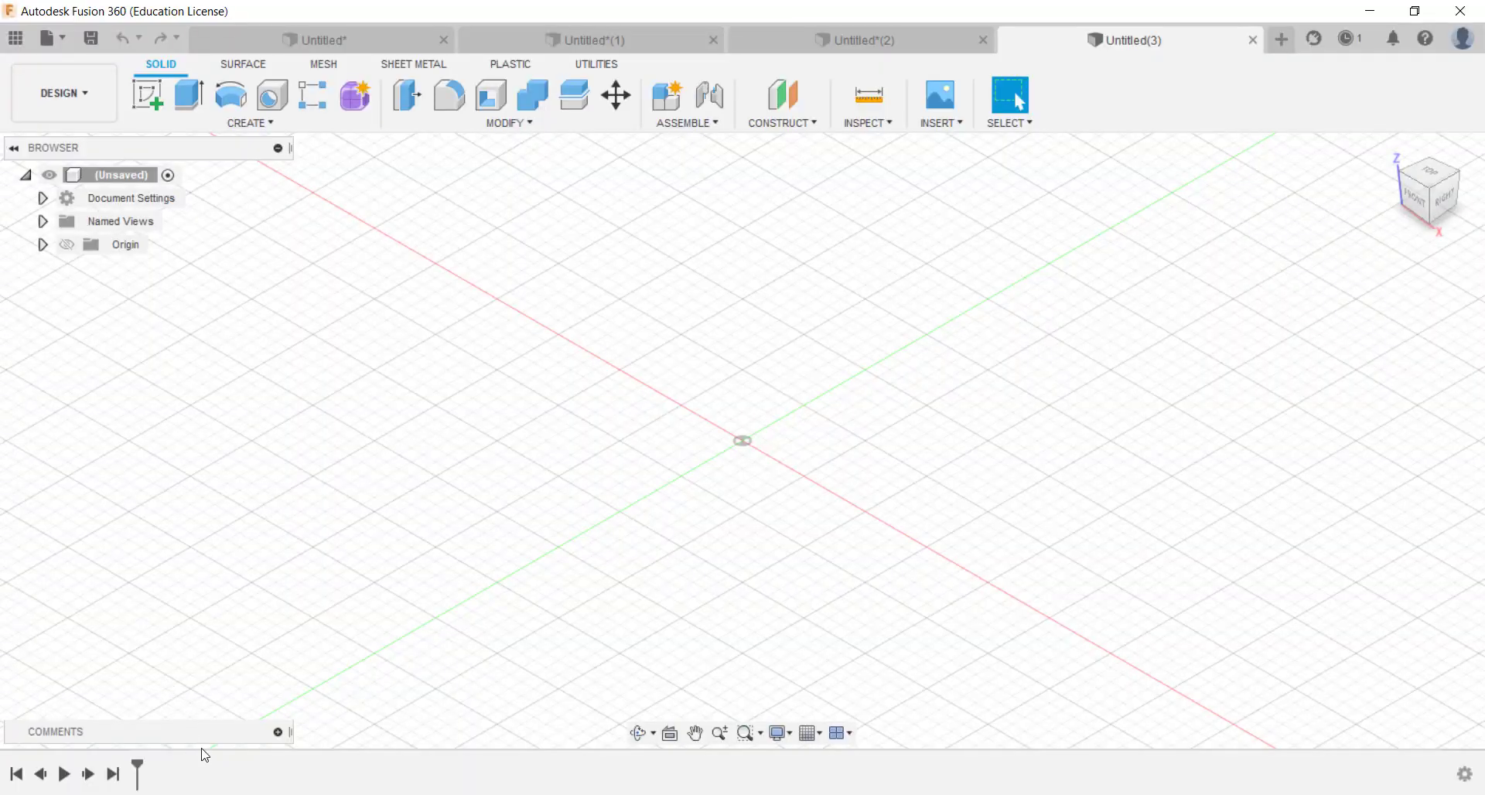
- After checking the reference drawing, open a sketch on the XY plane with Center to Center Slot
{"action": "left_click", "coordinate": [309, 712]}
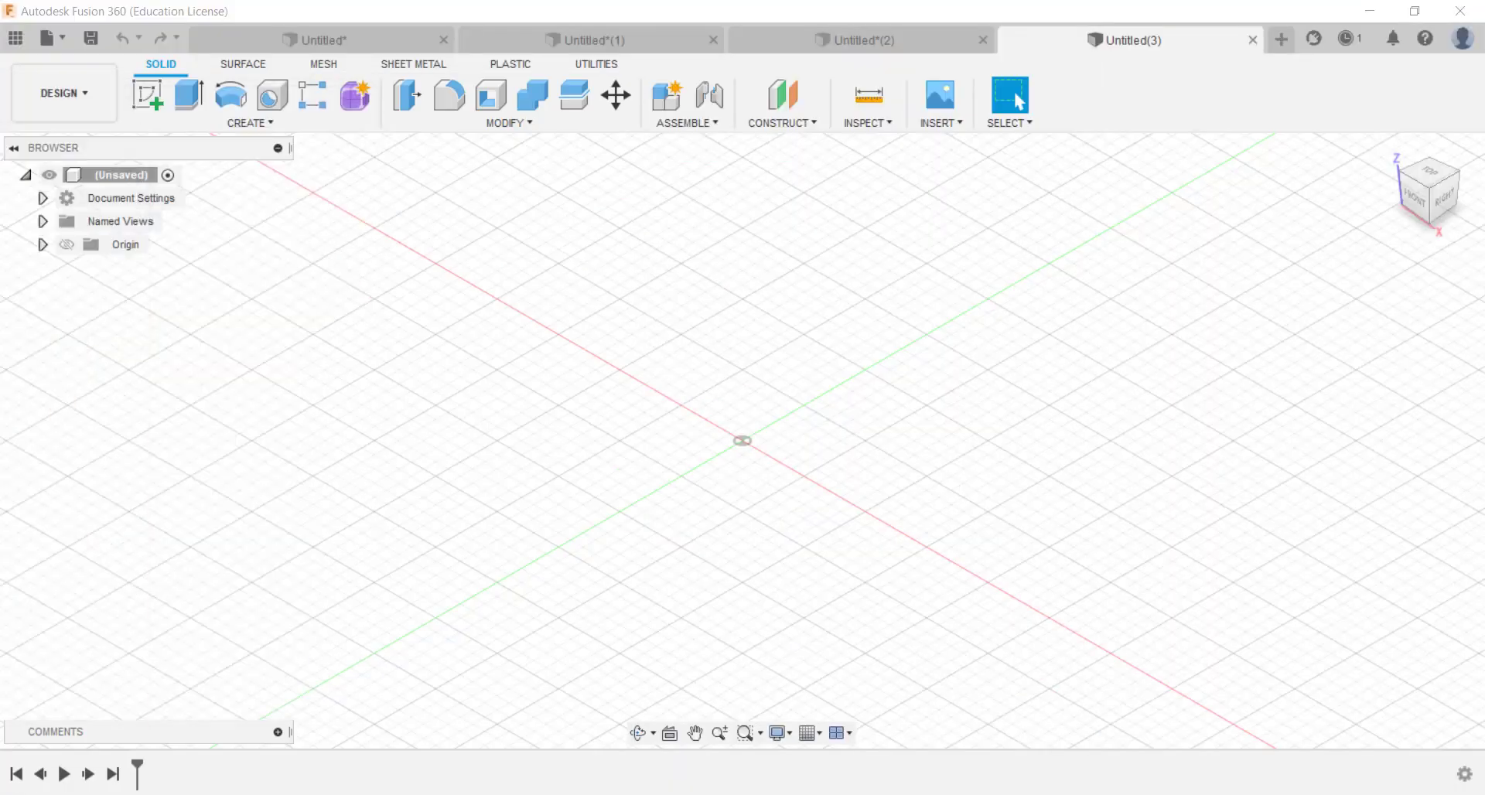
{"action": "left_click", "coordinate": [139, 103]}
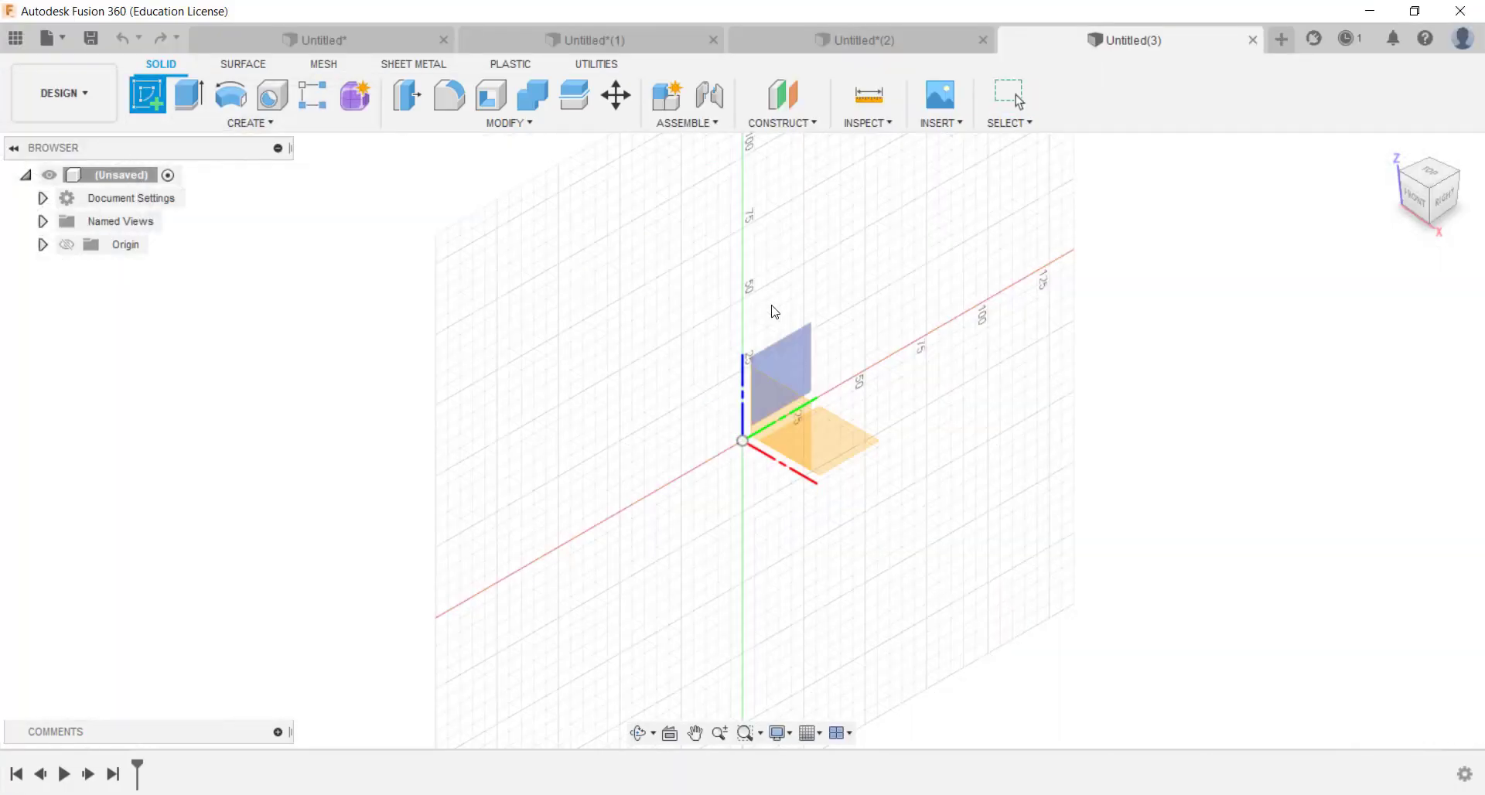
{"action": "left_click", "coordinate": [851, 439]}
{"action": "left_click", "coordinate": [152, 126]}
{"action": "mouse_move", "coordinate": [162, 292]}
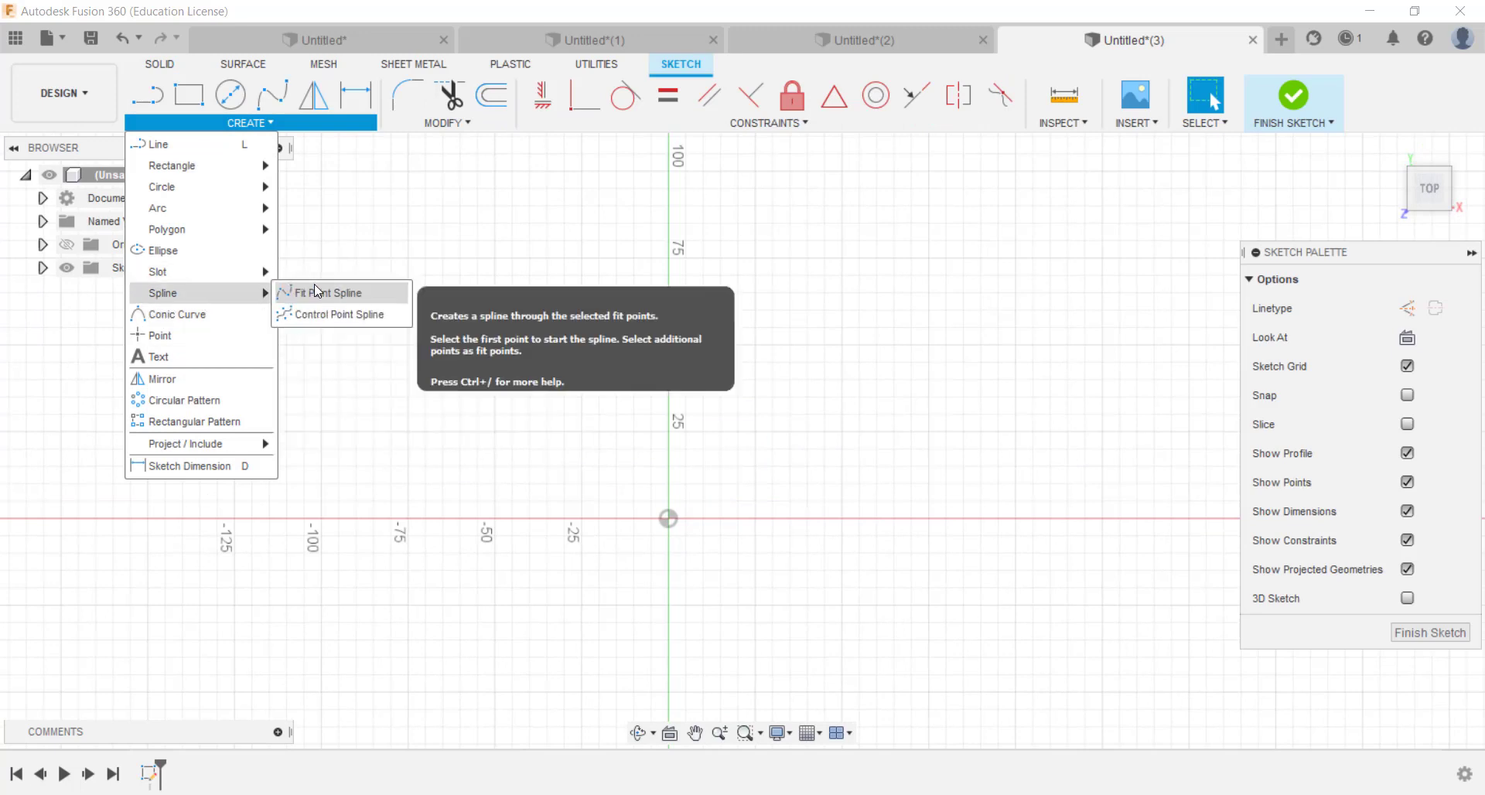
{"action": "left_click", "coordinate": [305, 273]}
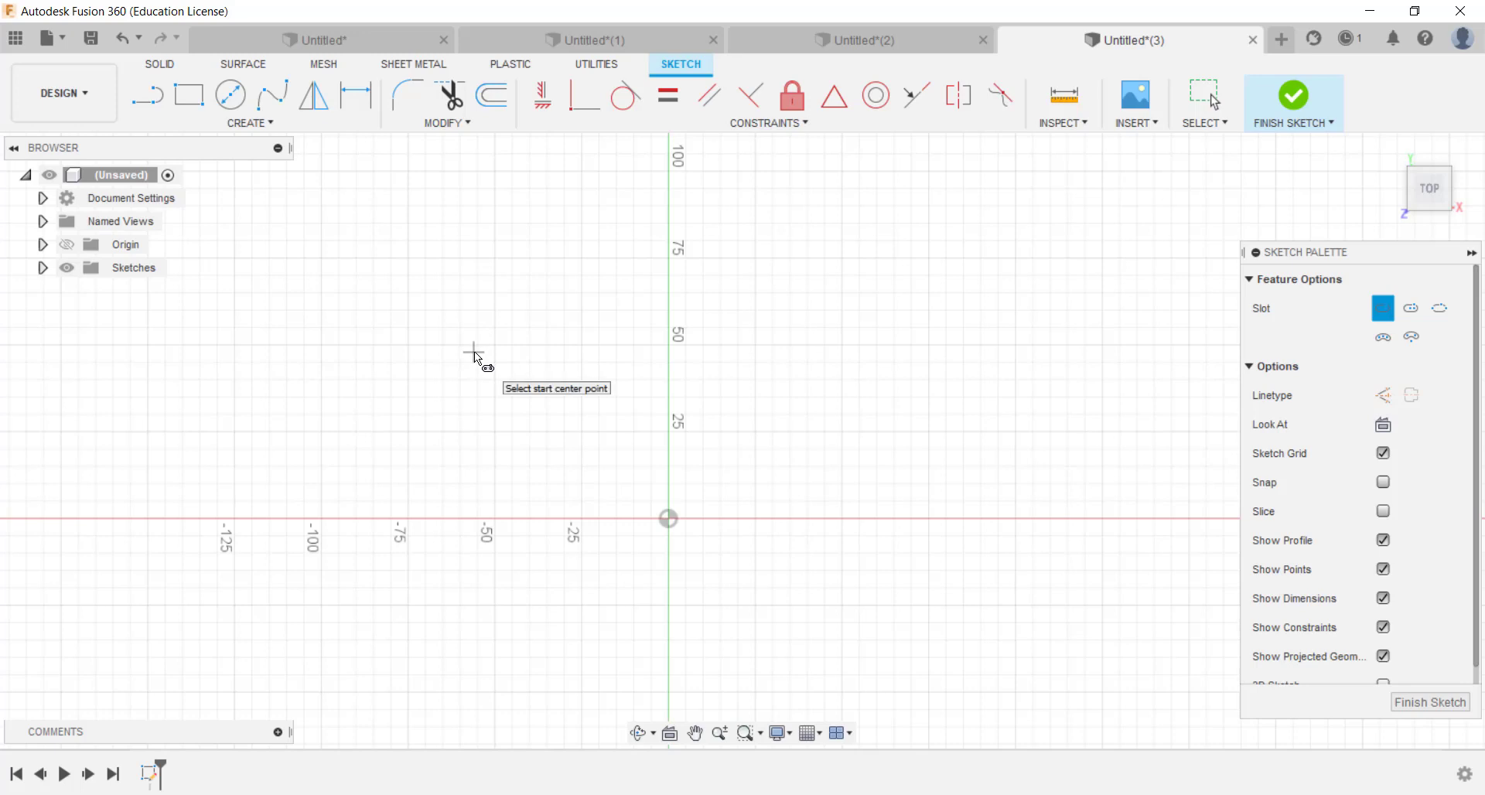
- Draw a horizontal slot from the origin, 30 mm centre-to-centre and 10 mm wide
{"action": "left_click", "coordinate": [669, 518]}
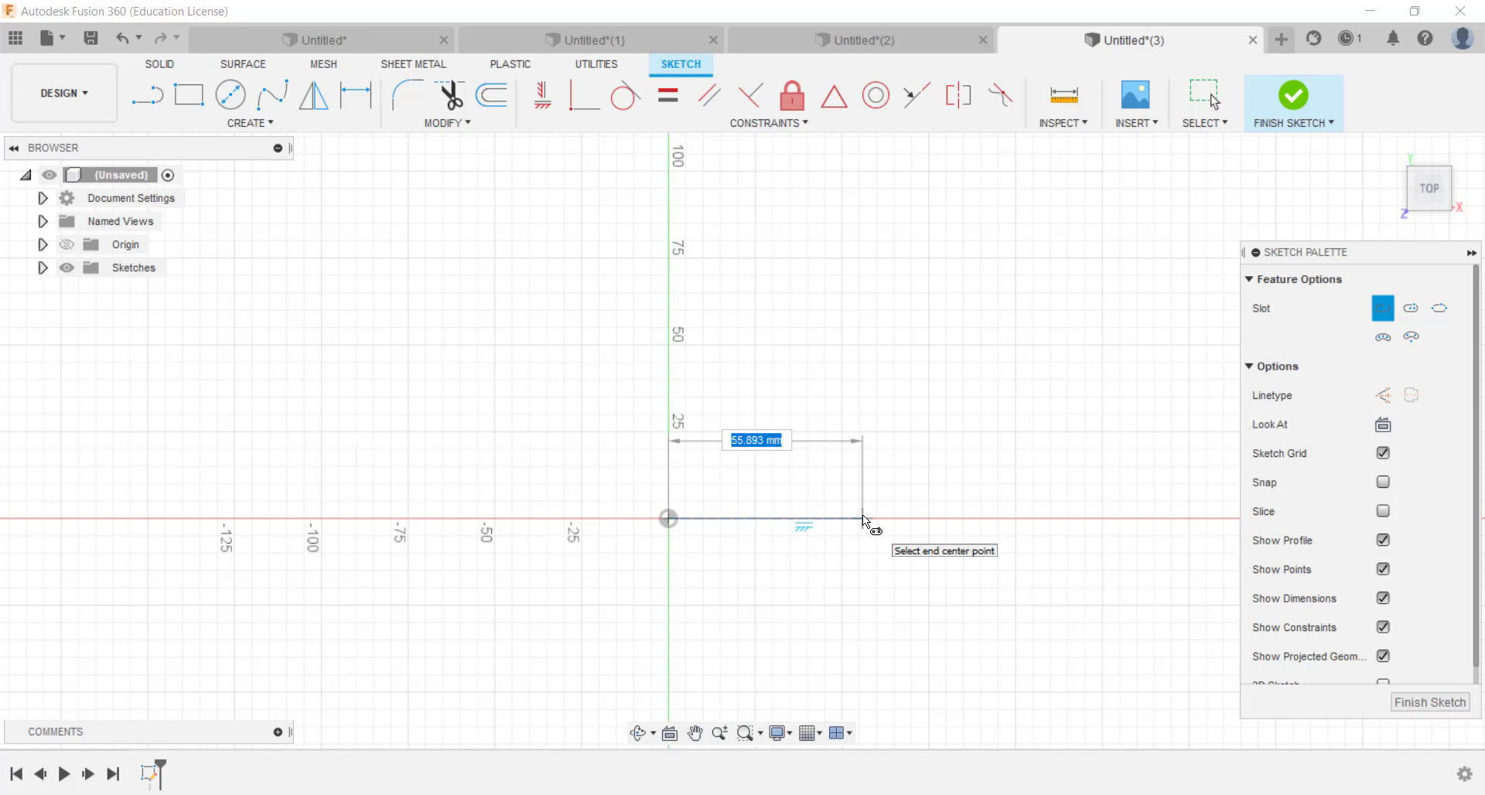
{"action": "type", "text": "30"}
{"action": "key", "text": "Tab"}
{"action": "key", "text": "Return"}
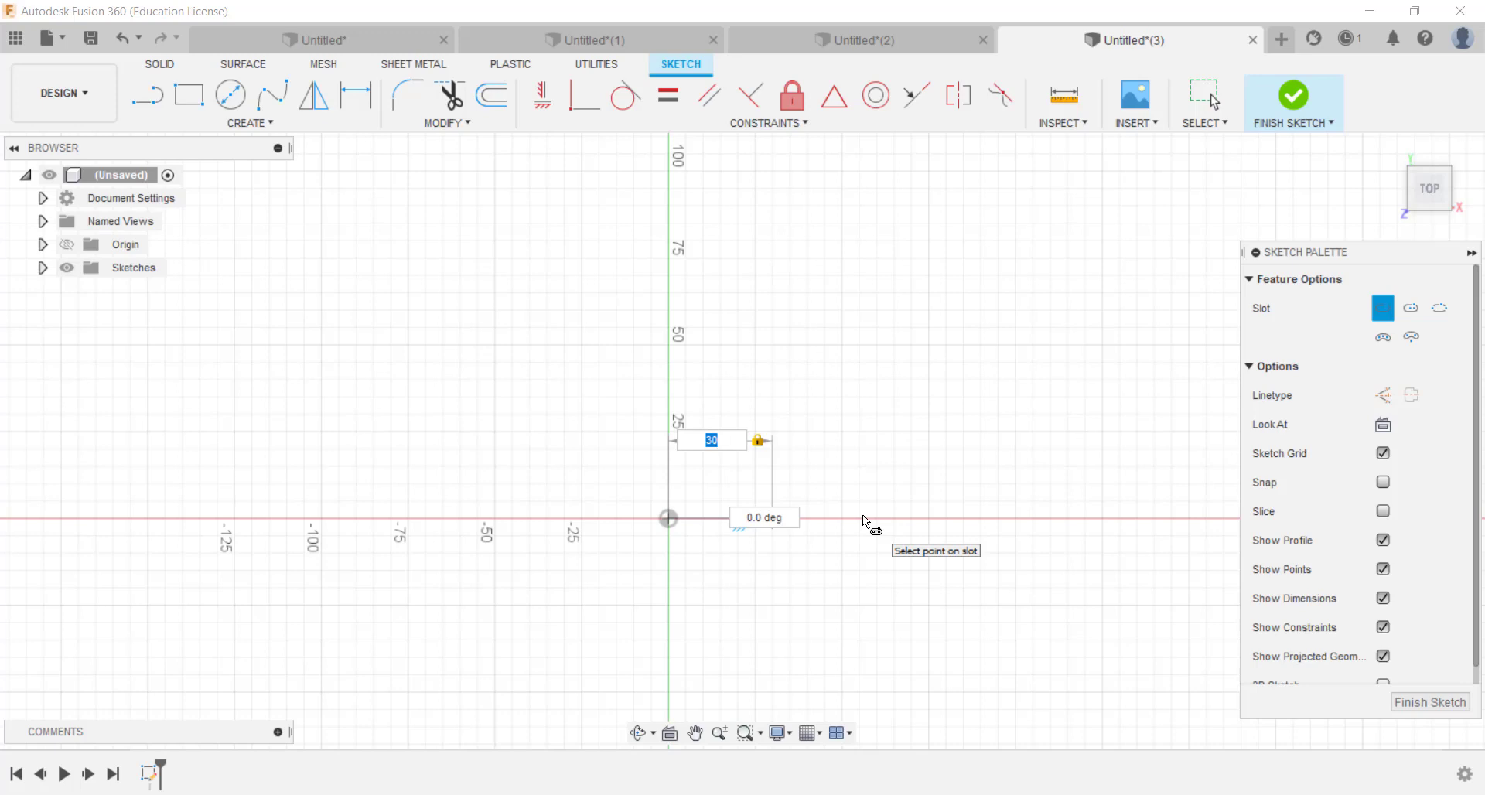
{"action": "type", "text": "10"}
{"action": "left_click", "coordinate": [864, 519]}
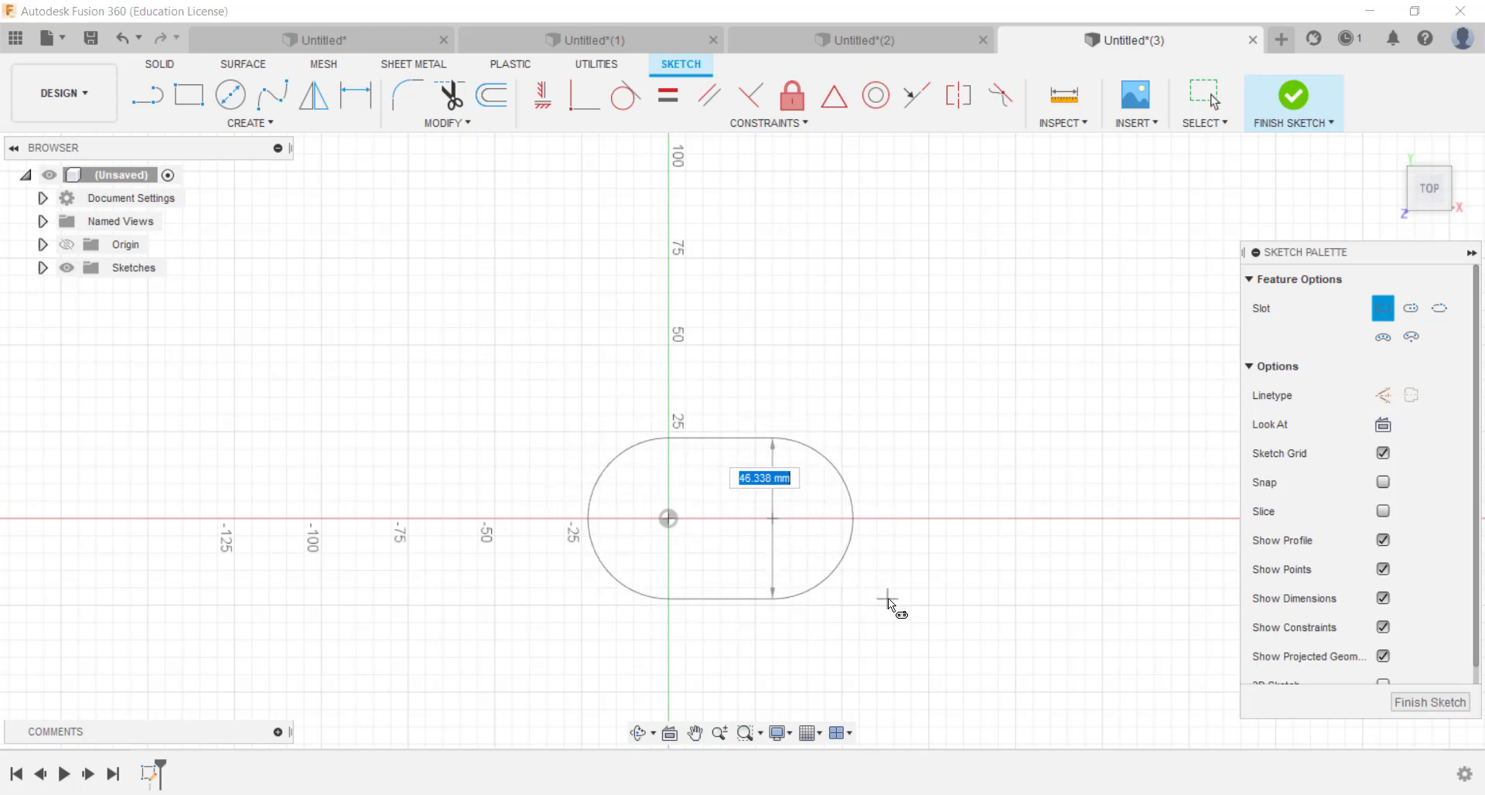
{"action": "type", "text": "10"}
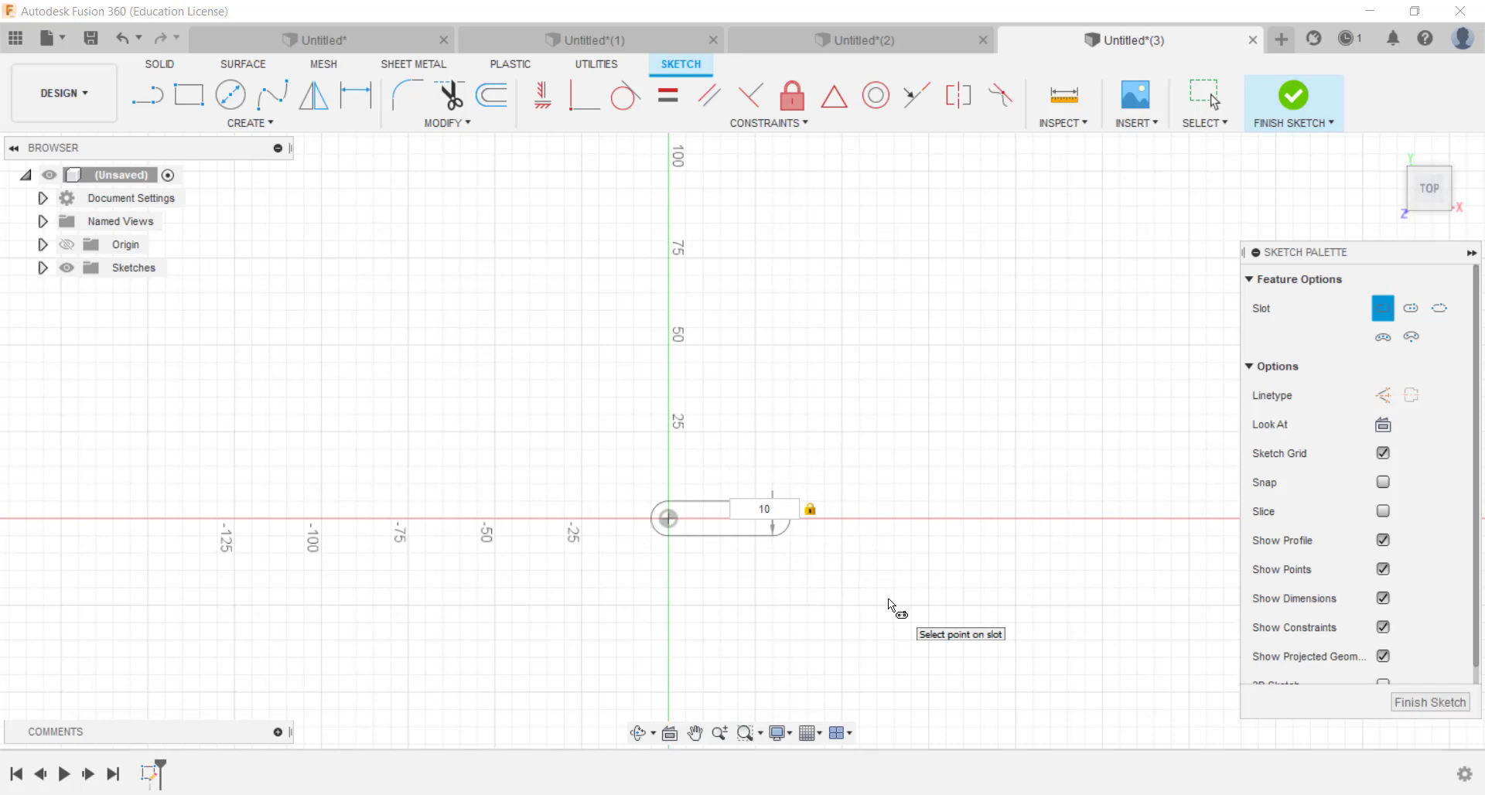
{"action": "key", "text": "Return"}
{"action": "scroll", "coordinate": [686, 563], "scroll_direction": "up", "scroll_amount": 3}
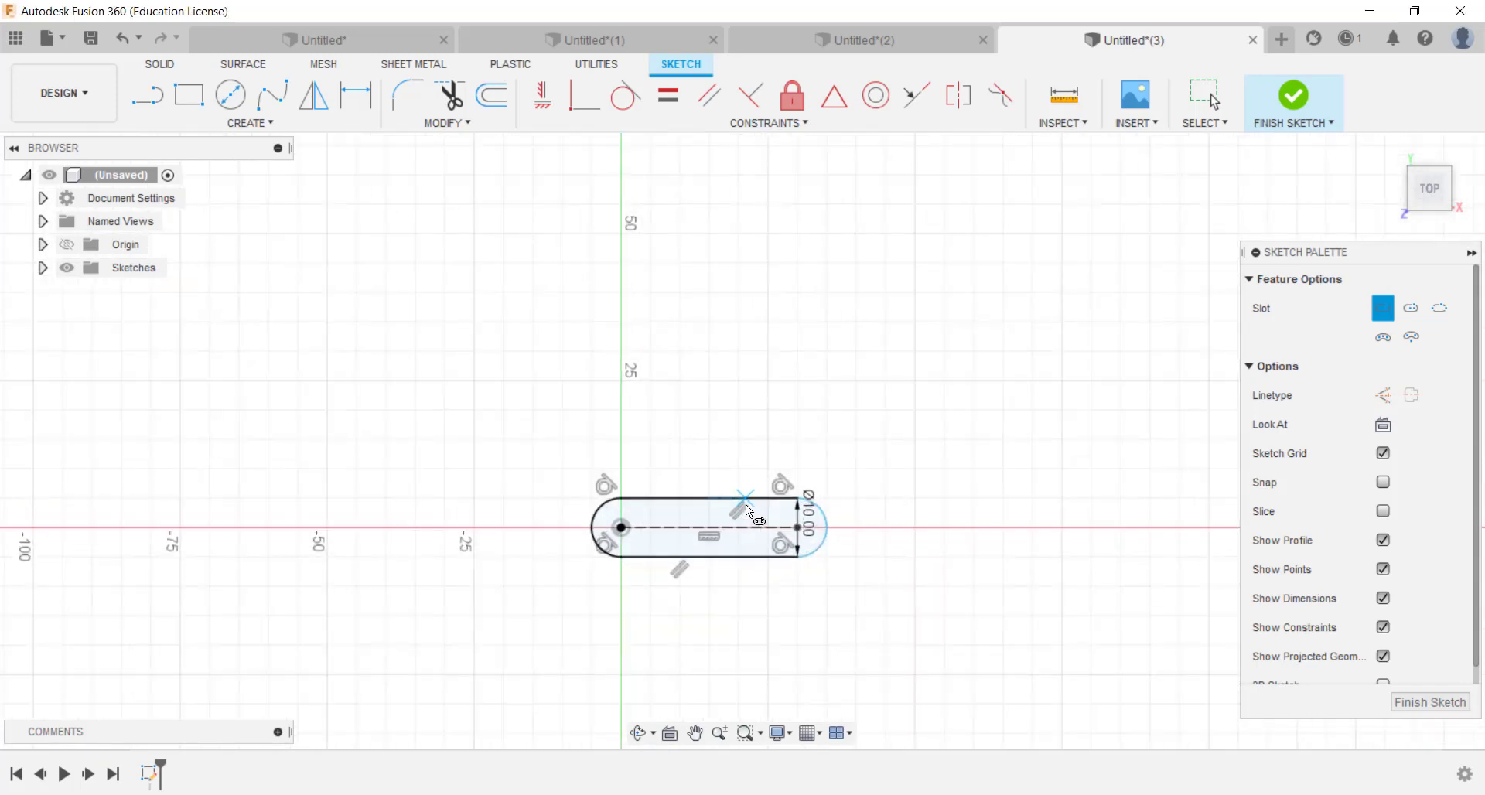
- Add two slots on the same centre points, 16 mm and 36 mm wide
{"action": "left_click", "coordinate": [621, 528]}
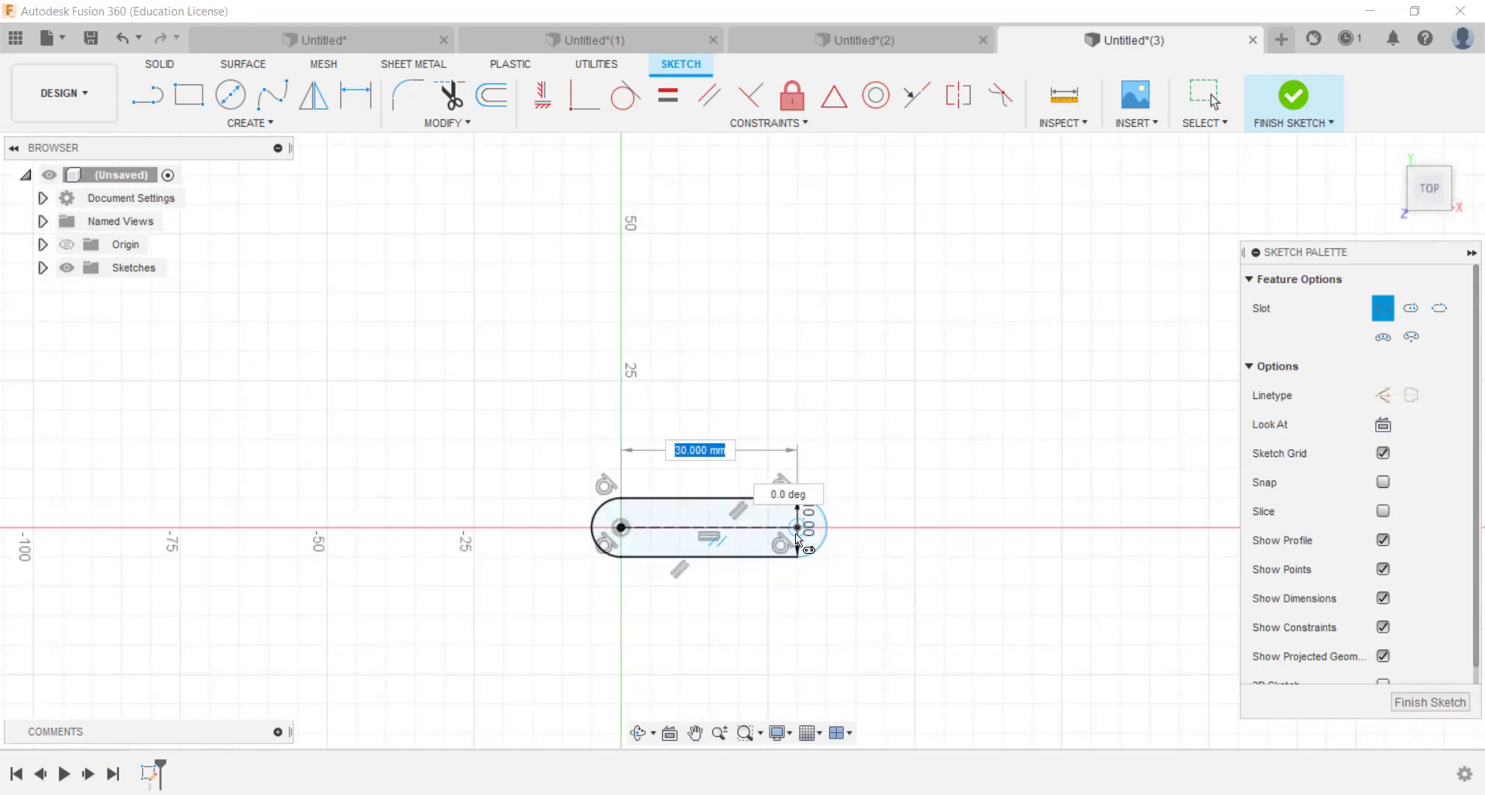
{"action": "left_click", "coordinate": [797, 528]}
{"action": "type", "text": "16"}
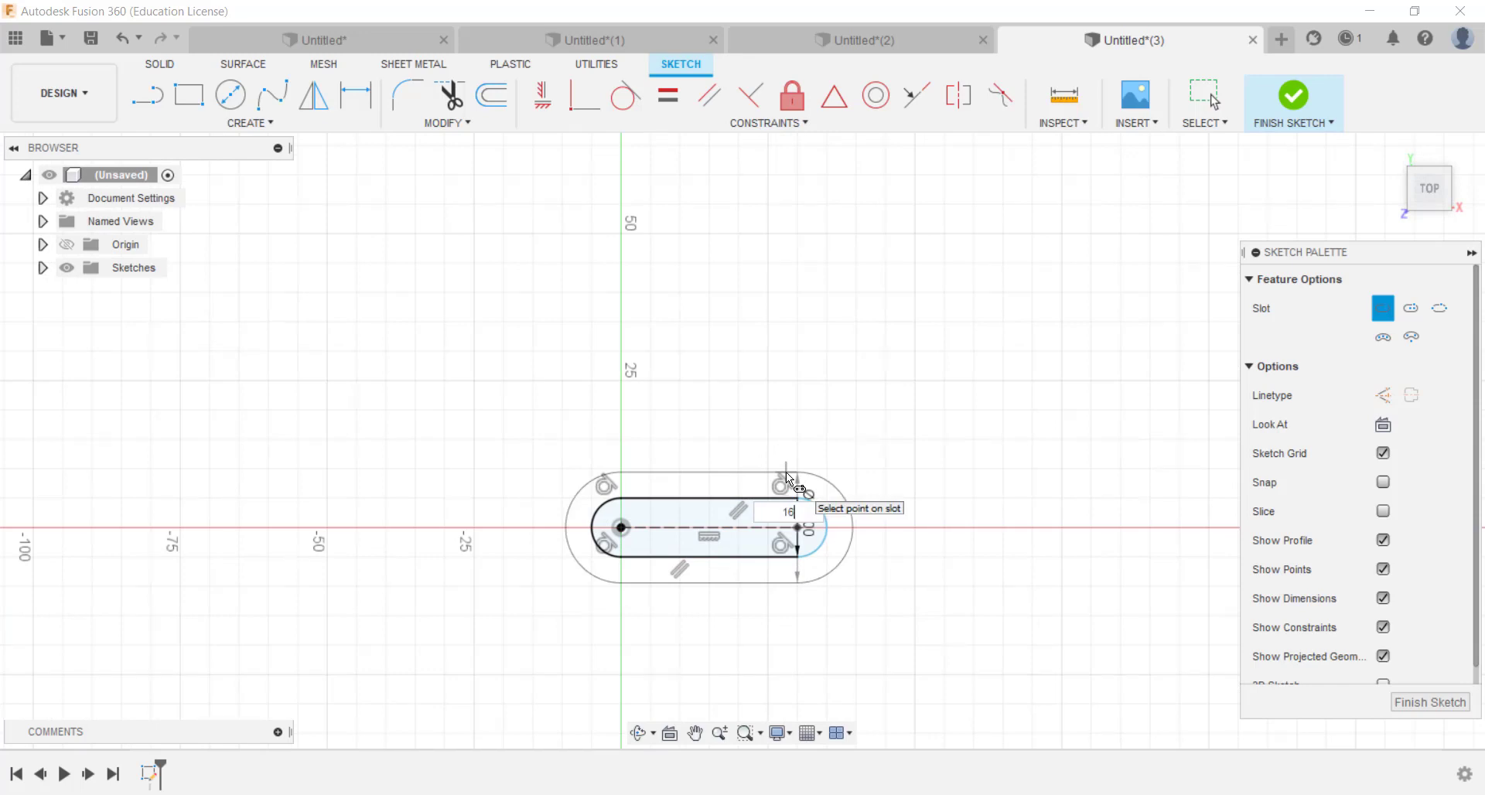
{"action": "key", "text": "Return"}
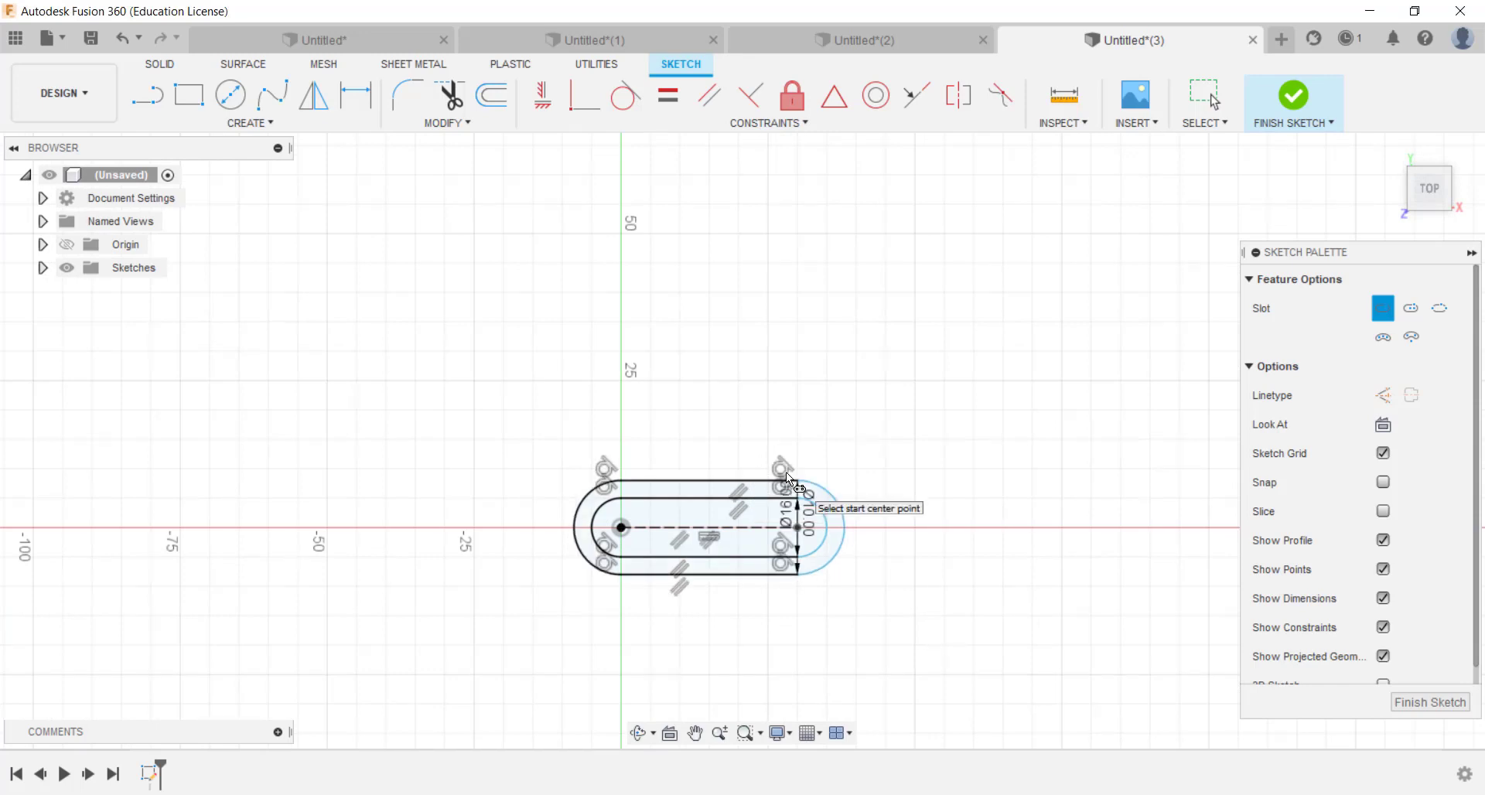
{"action": "left_click", "coordinate": [621, 528]}
{"action": "left_click", "coordinate": [799, 529]}
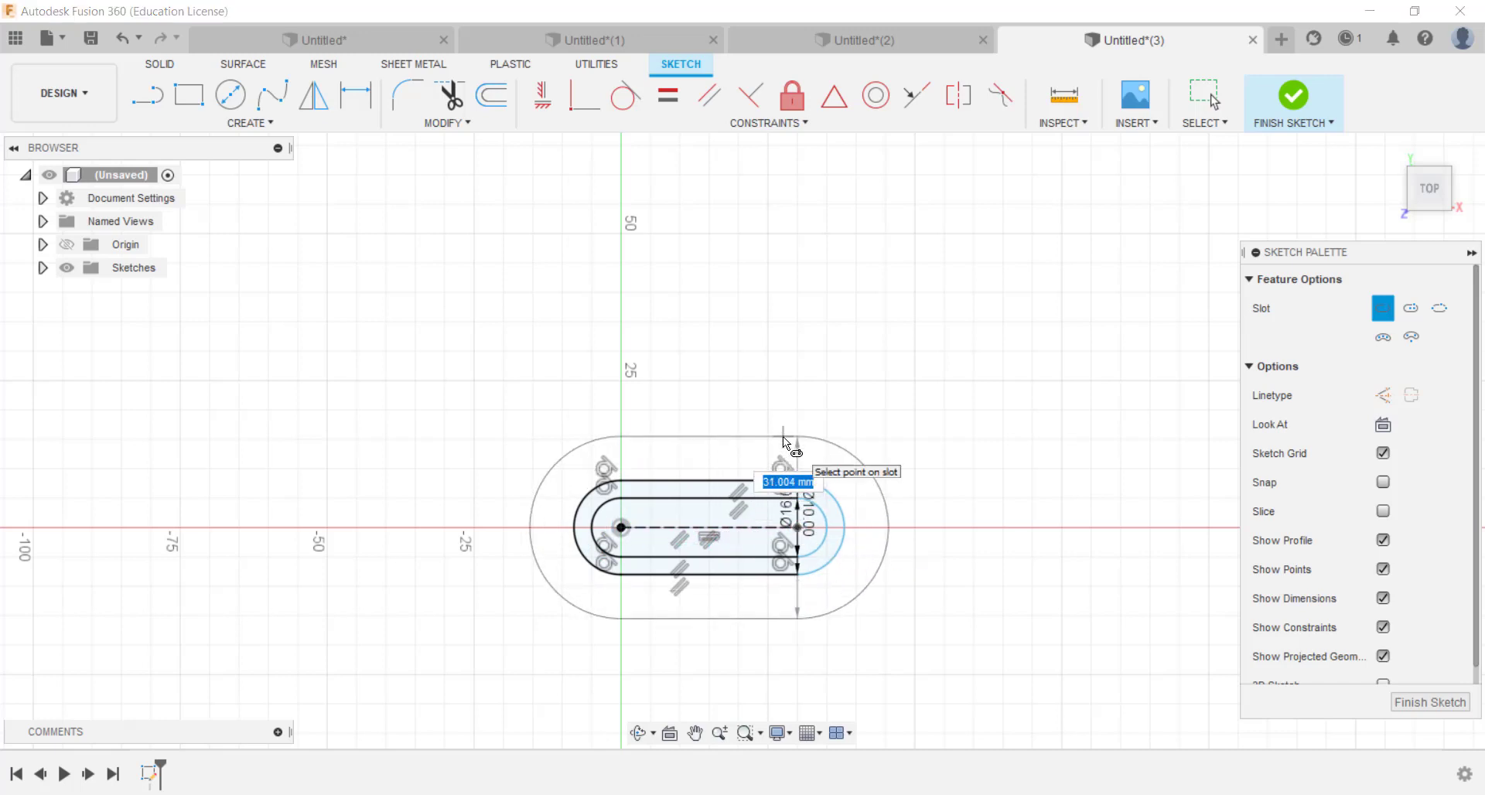
{"action": "type", "text": "36"}
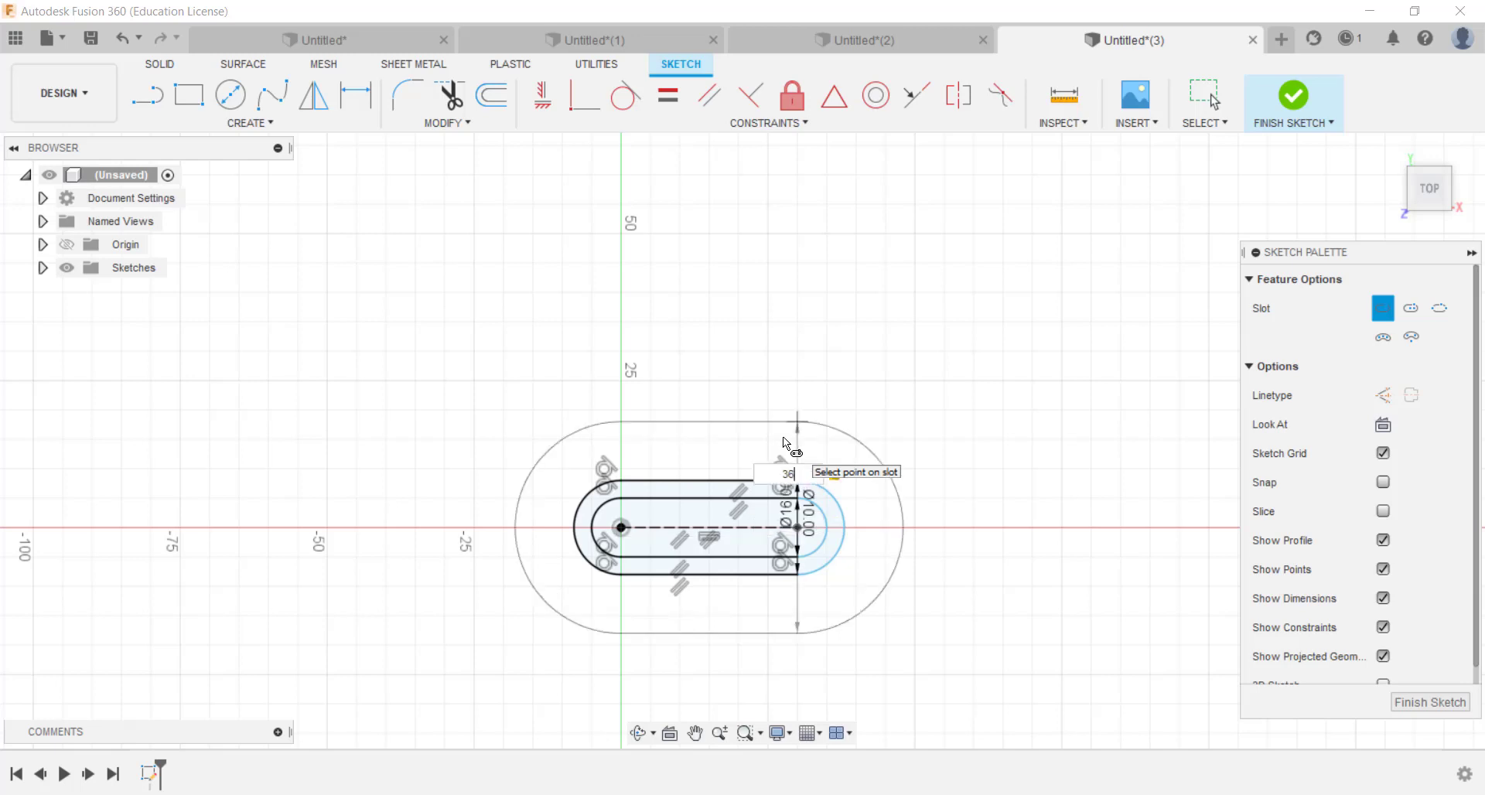
{"action": "key", "text": "Return"}
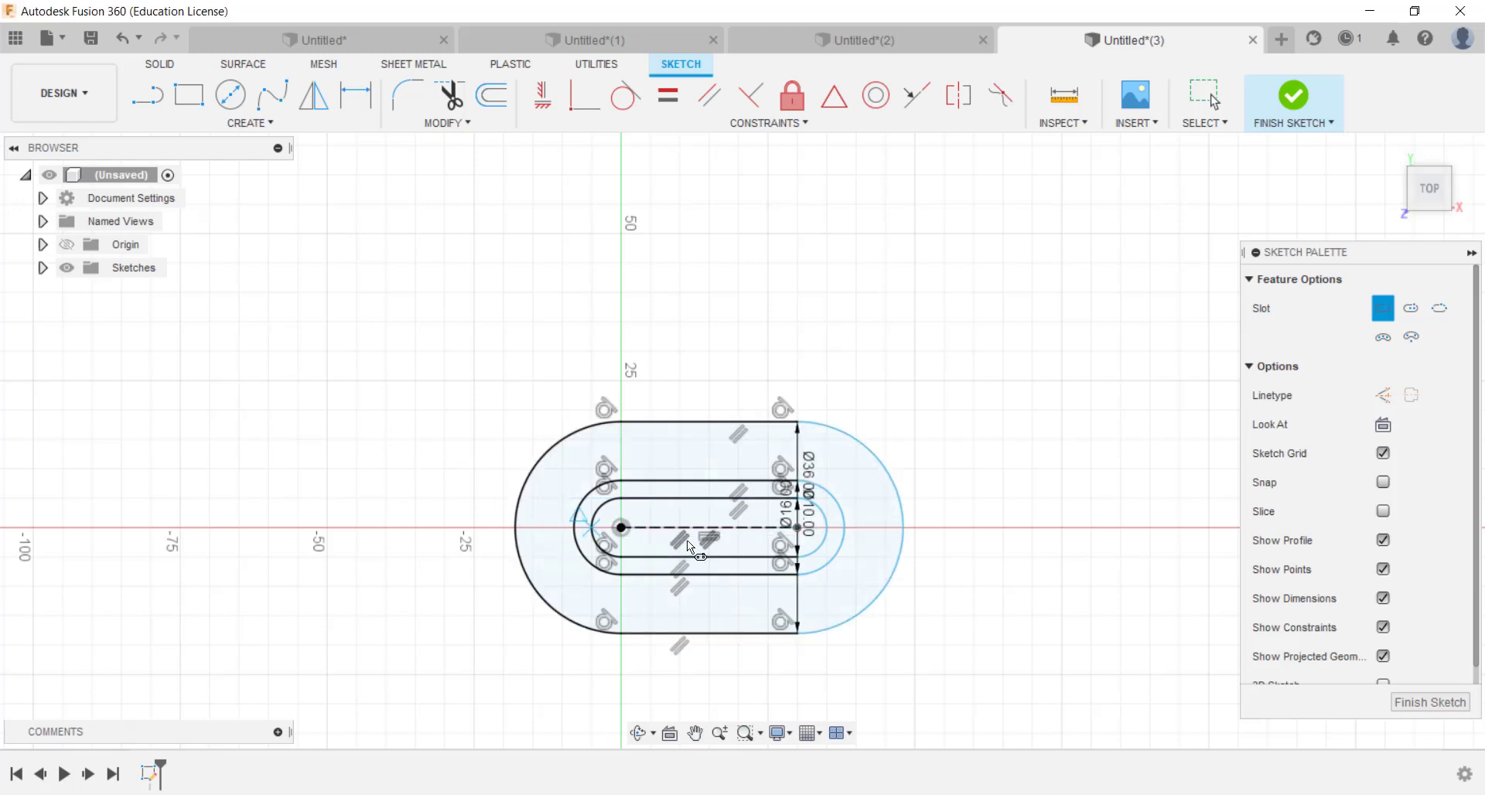
- Tilt the view, finish the three-slot sketch, and glance at the reference drawing
{"action": "left_click", "coordinate": [638, 732]}
{"action": "mouse_move", "coordinate": [639, 541]}
{"action": "left_mouse_down"}
{"action": "mouse_move", "coordinate": [635, 438]}
{"action": "mouse_move", "coordinate": [685, 609]}
{"action": "left_mouse_up"}
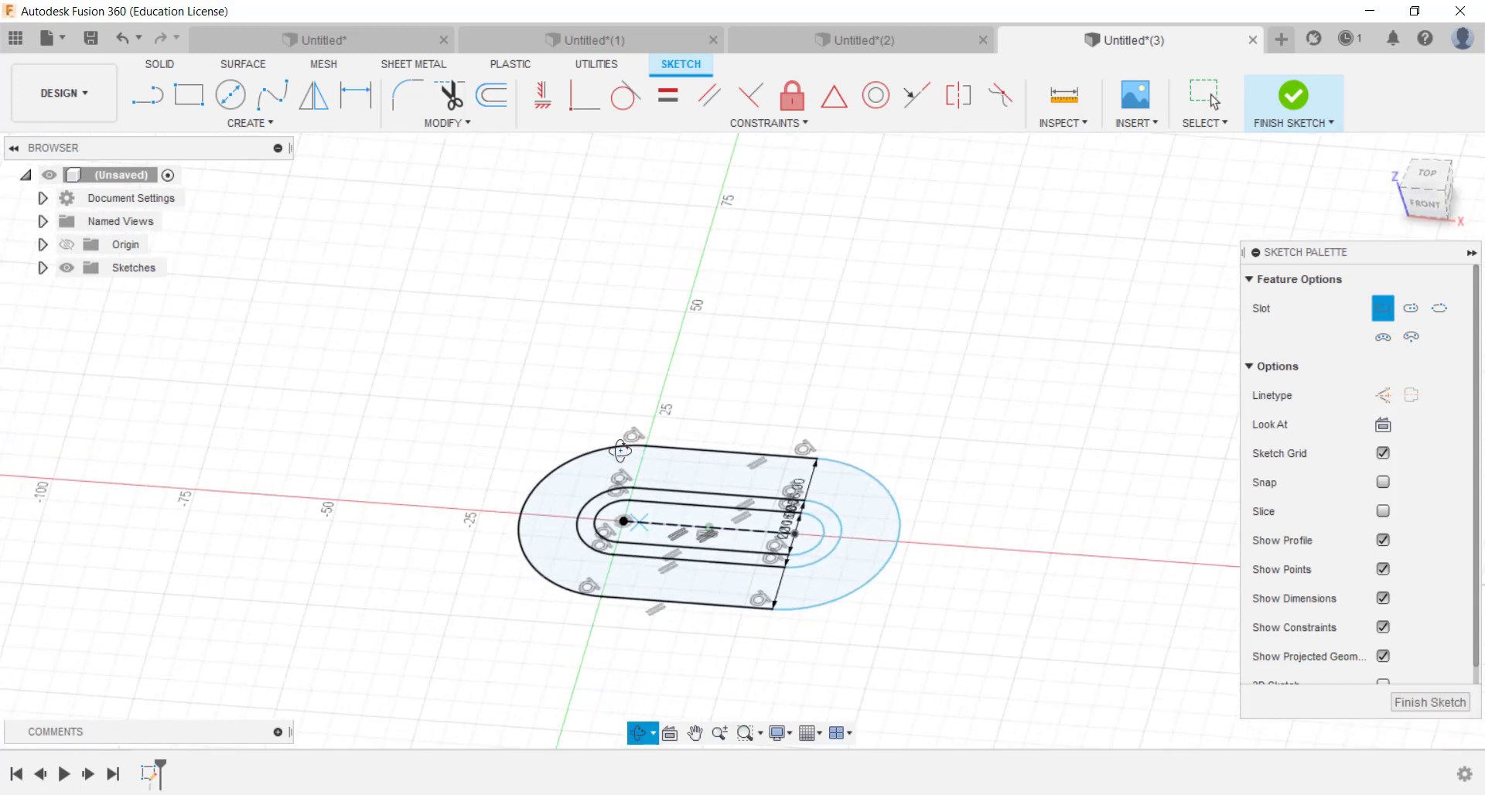
{"action": "key", "text": "Escape"}
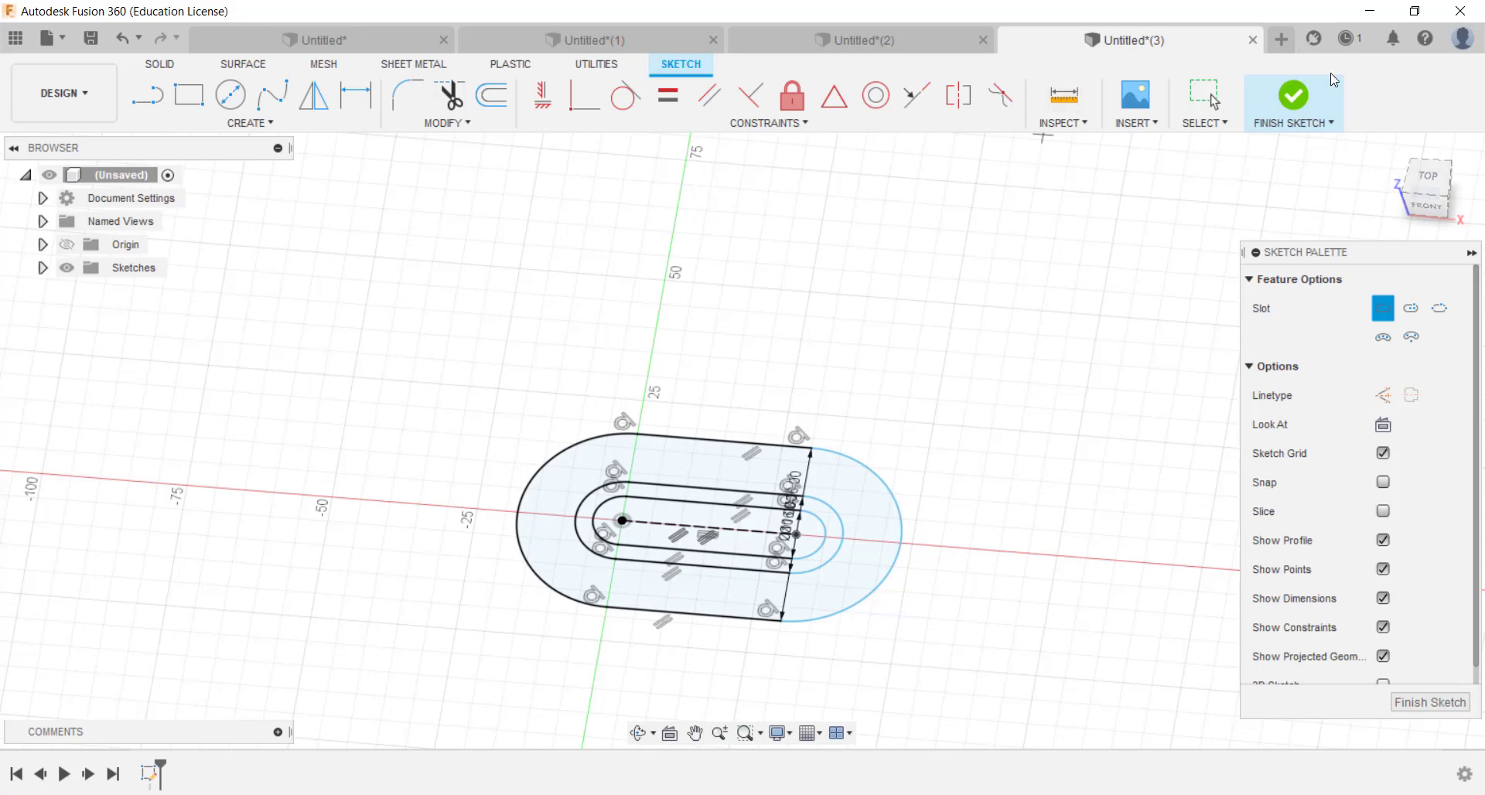
{"action": "left_click", "coordinate": [1301, 103]}
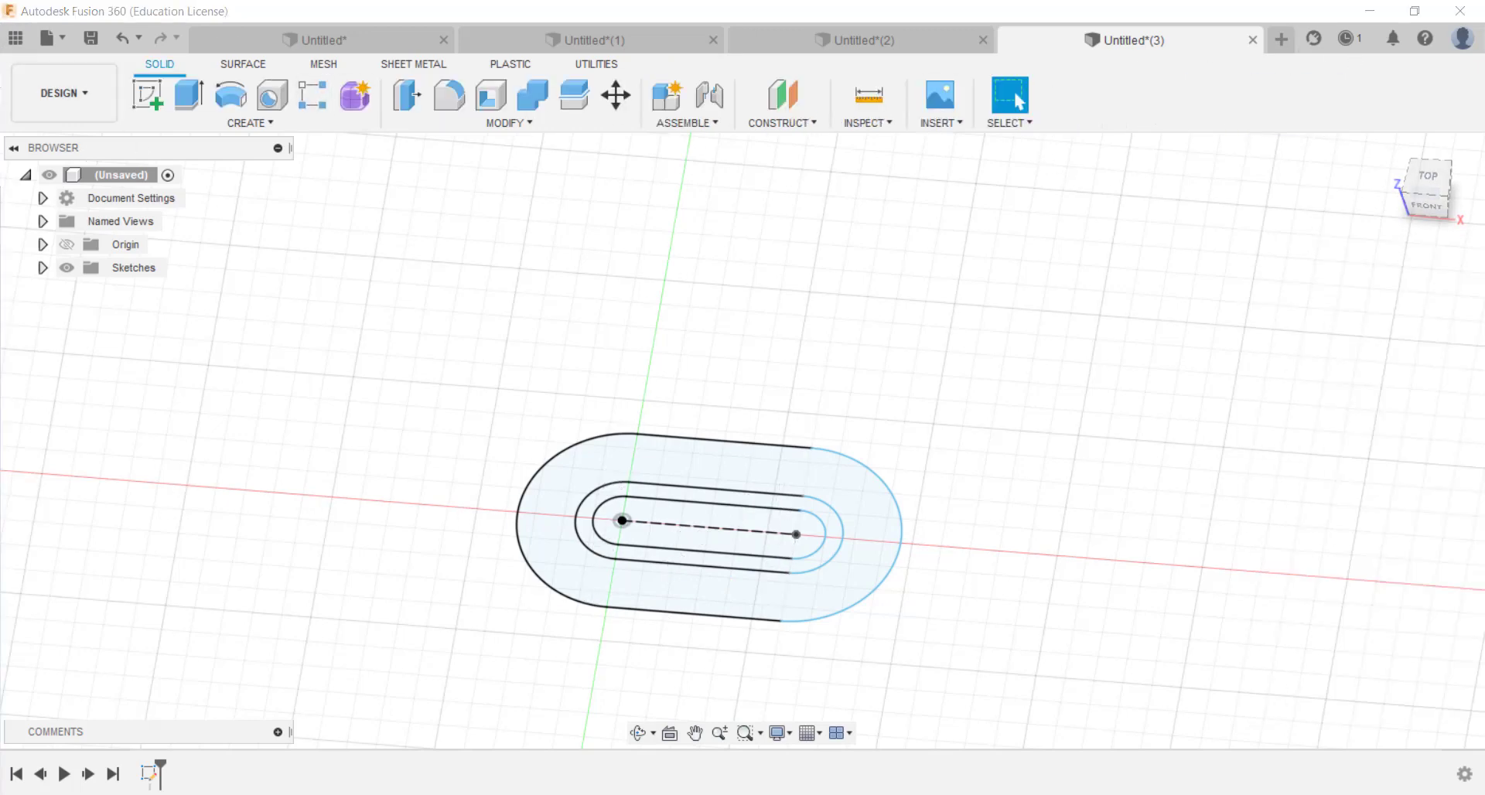
{"action": "key", "text": "alt+Tab"}
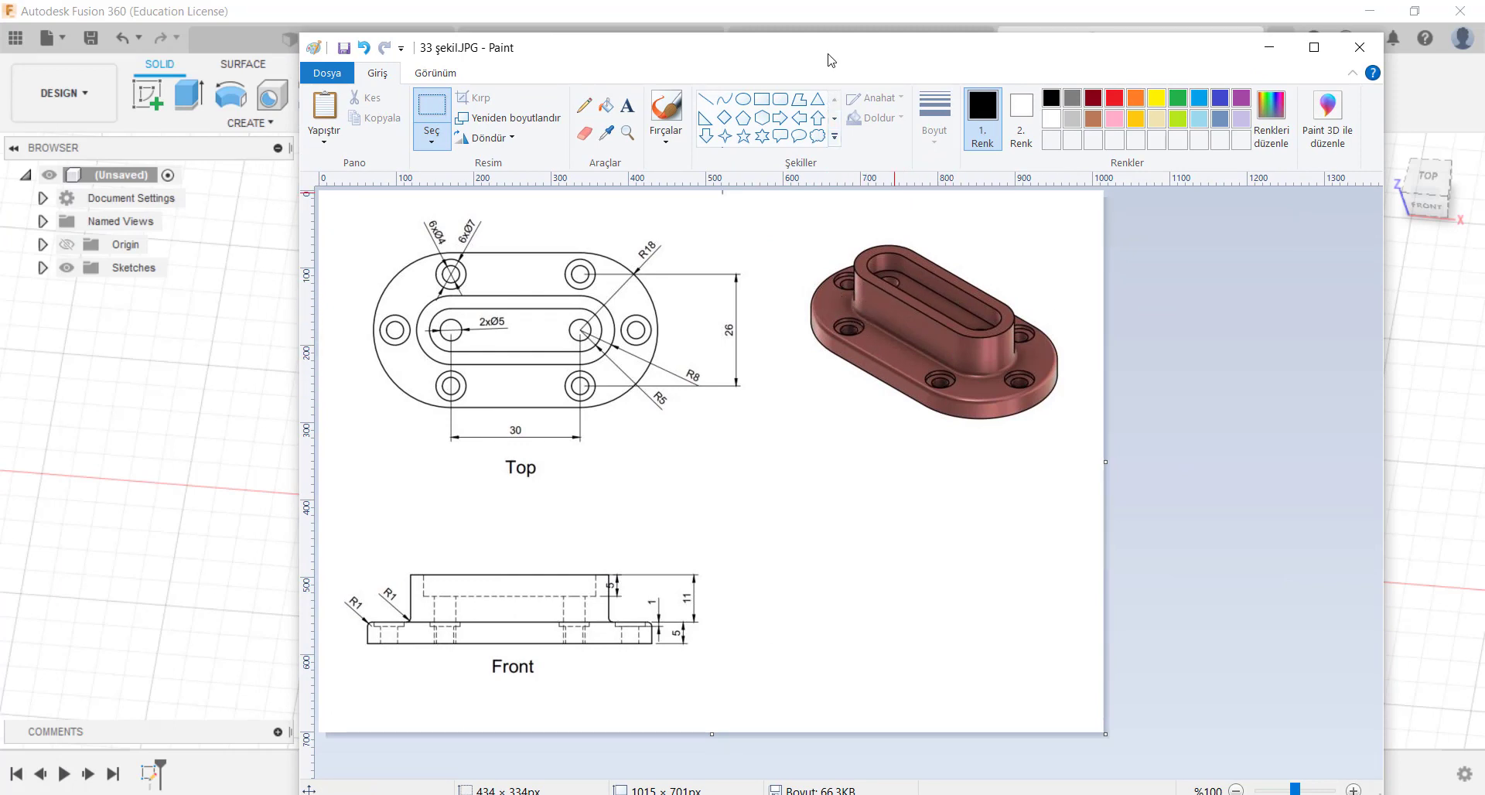
{"action": "key", "text": "super+Down"}
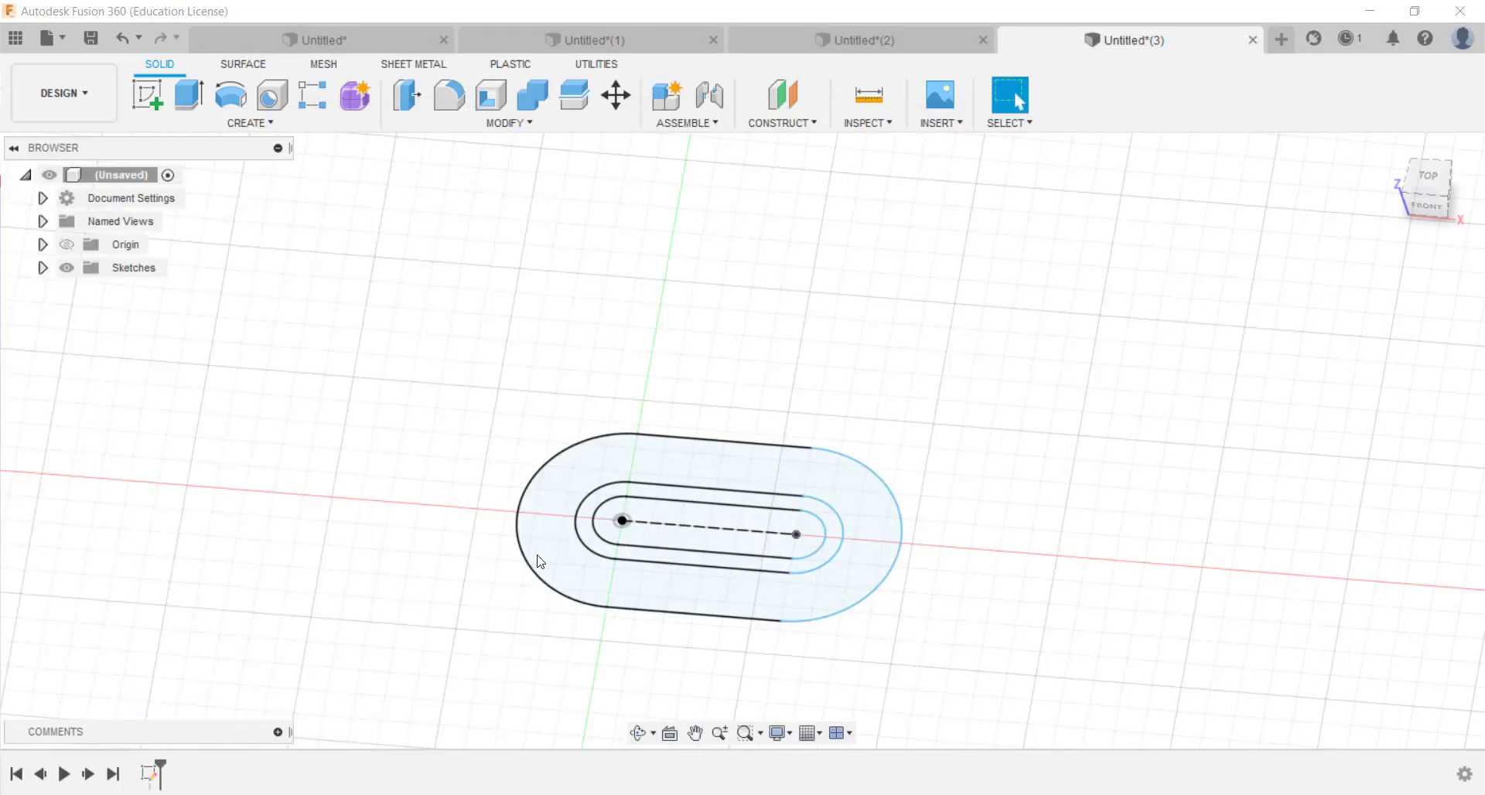
- Extrude the outer ring profile 5 mm as a new body
{"action": "left_click", "coordinate": [186, 98]}
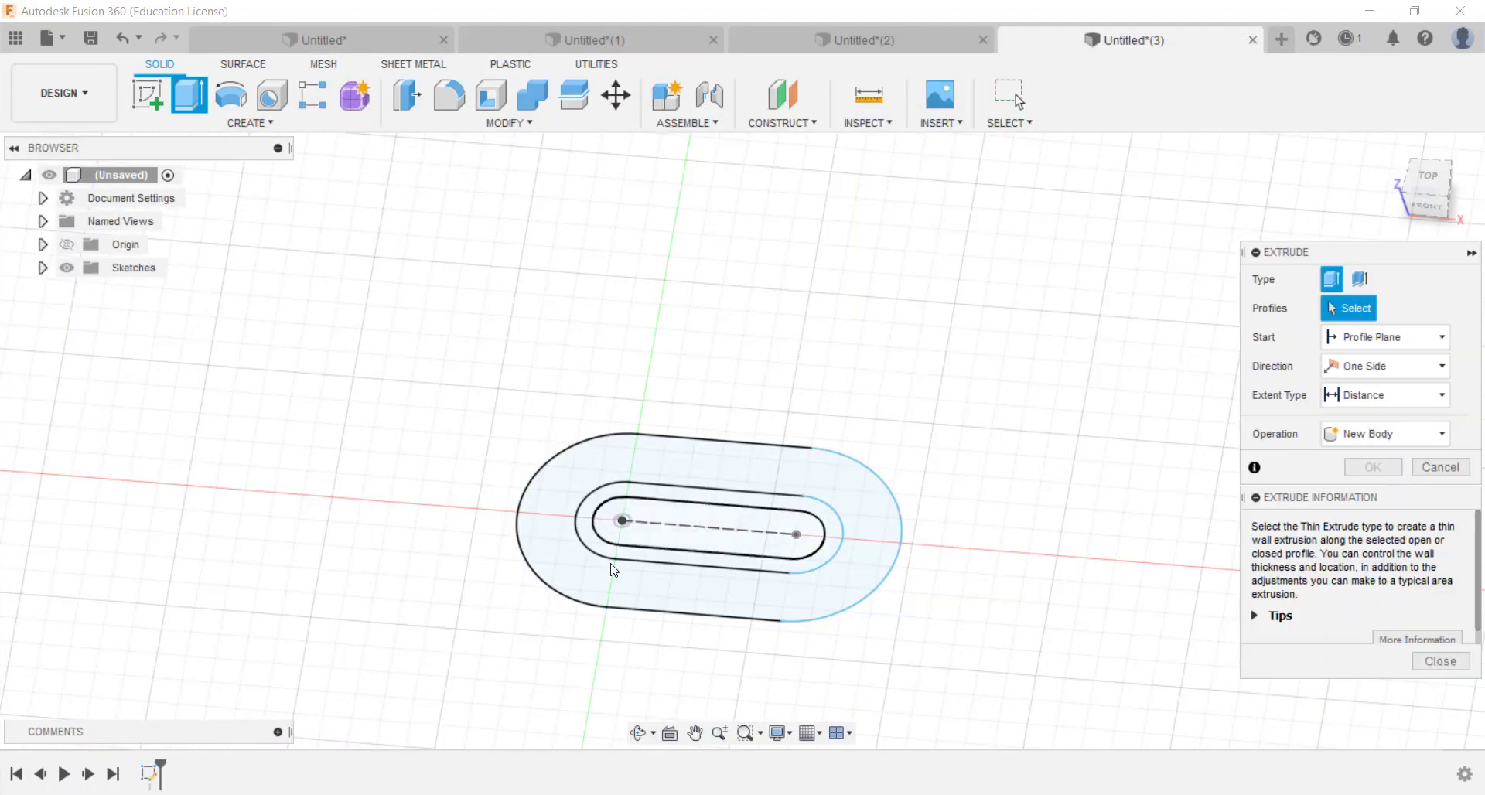
{"action": "left_click", "coordinate": [613, 597]}
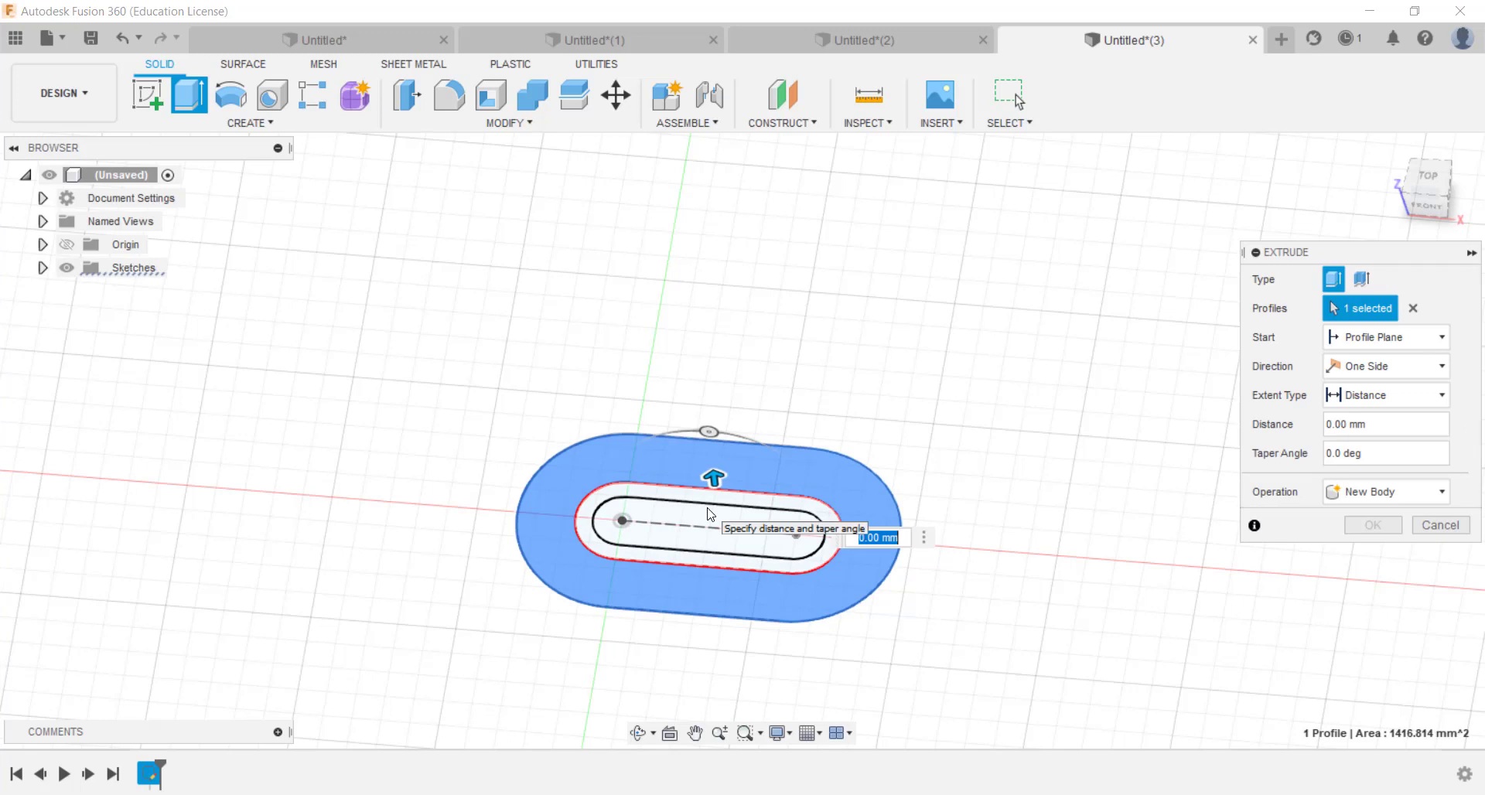
{"action": "type", "text": "5"}
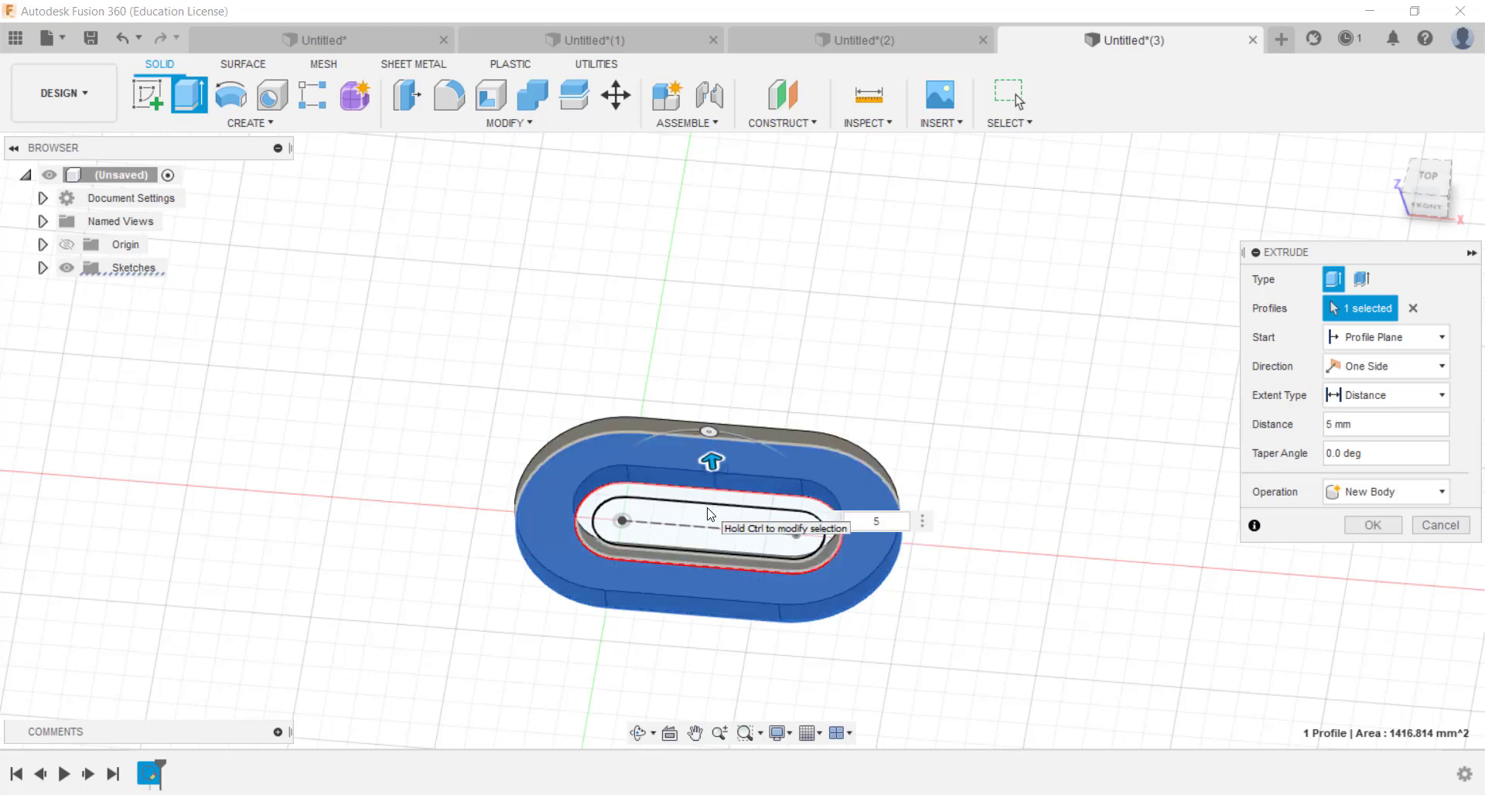
{"action": "left_click", "coordinate": [1373, 526]}
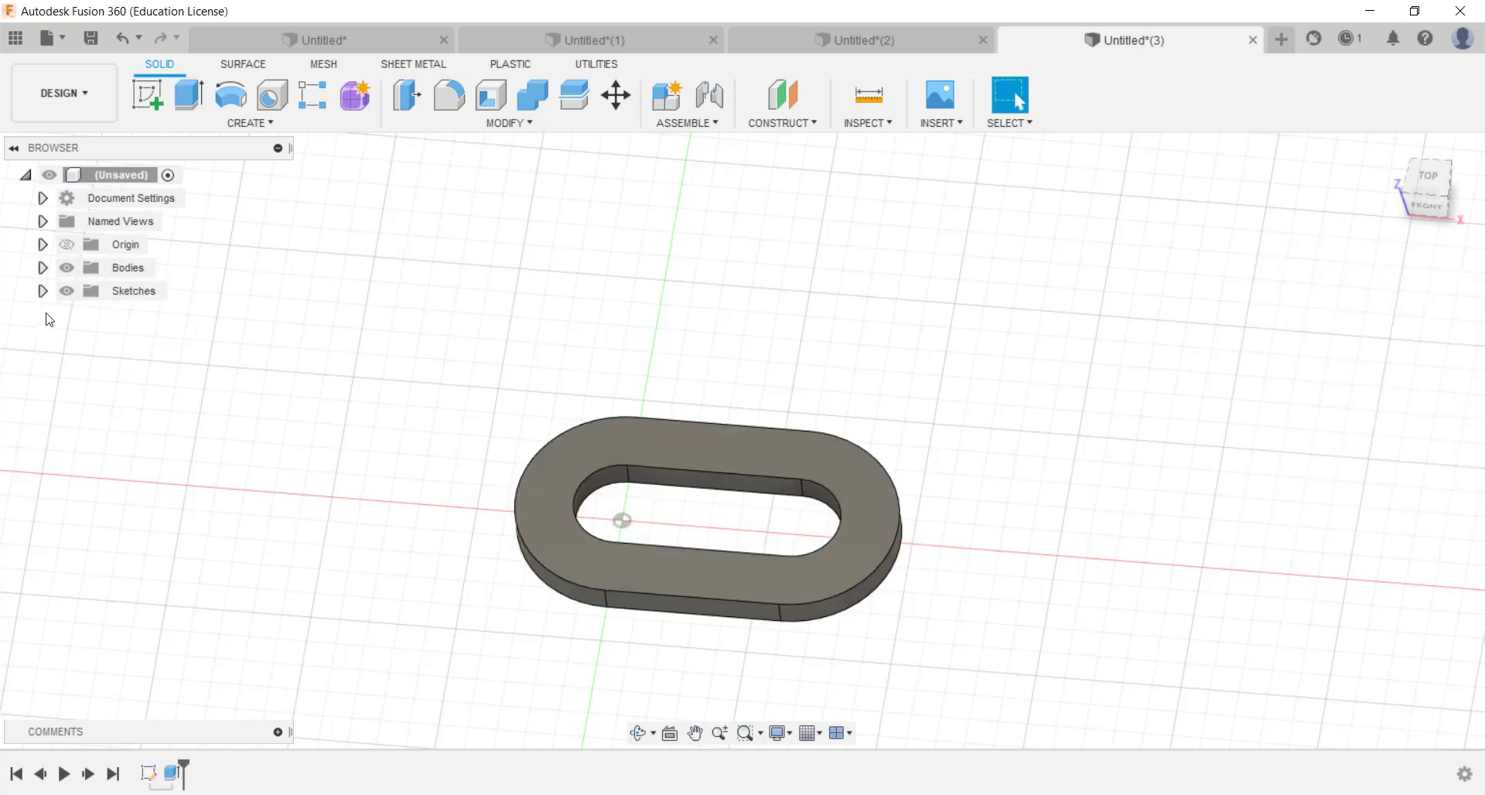
- Show Sketch1 again and extrude the inner ring 16 mm, joined to the base plate
{"action": "left_click", "coordinate": [43, 290]}
{"action": "left_click", "coordinate": [84, 314]}
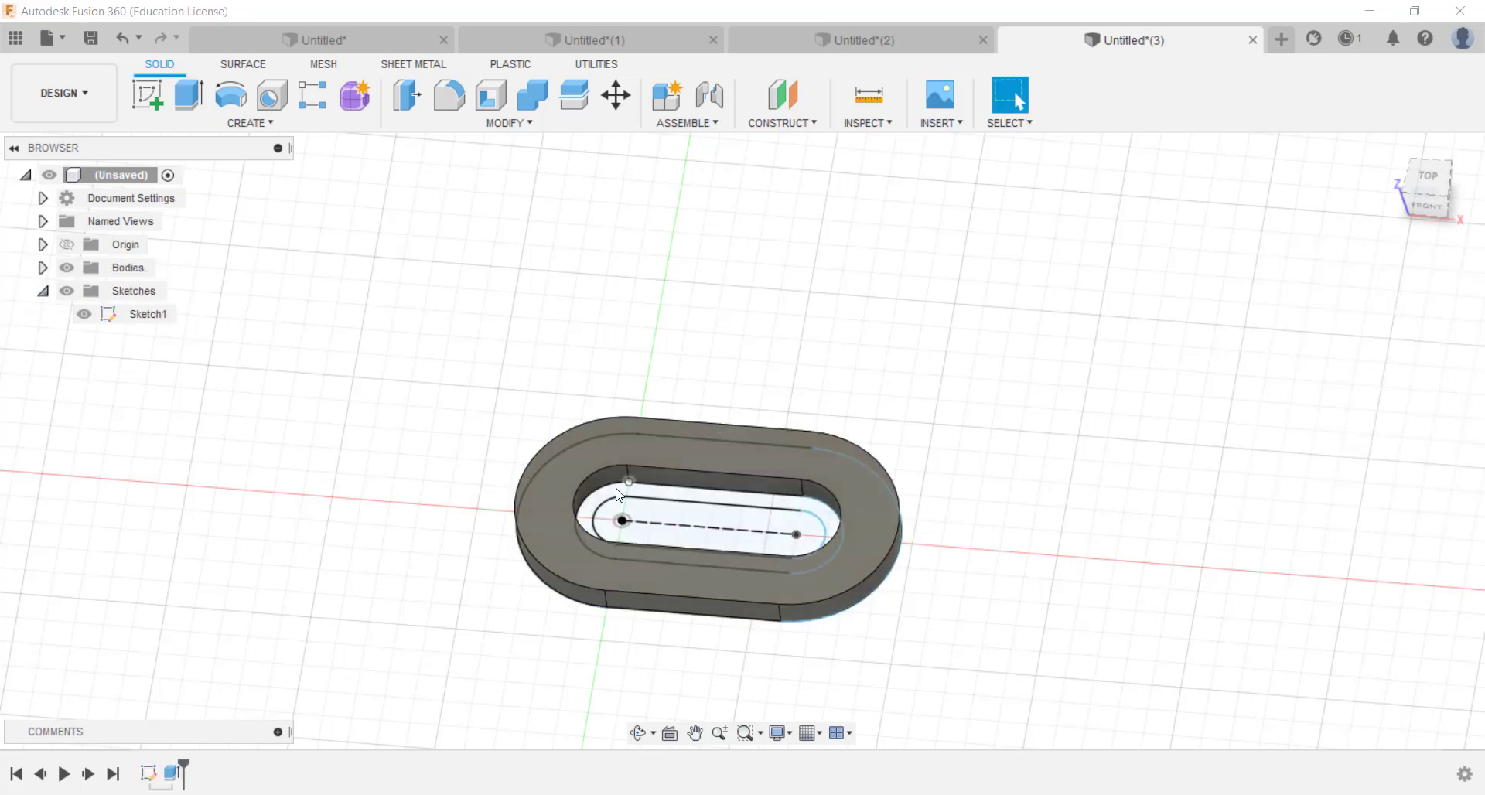
{"action": "left_click", "coordinate": [189, 95]}
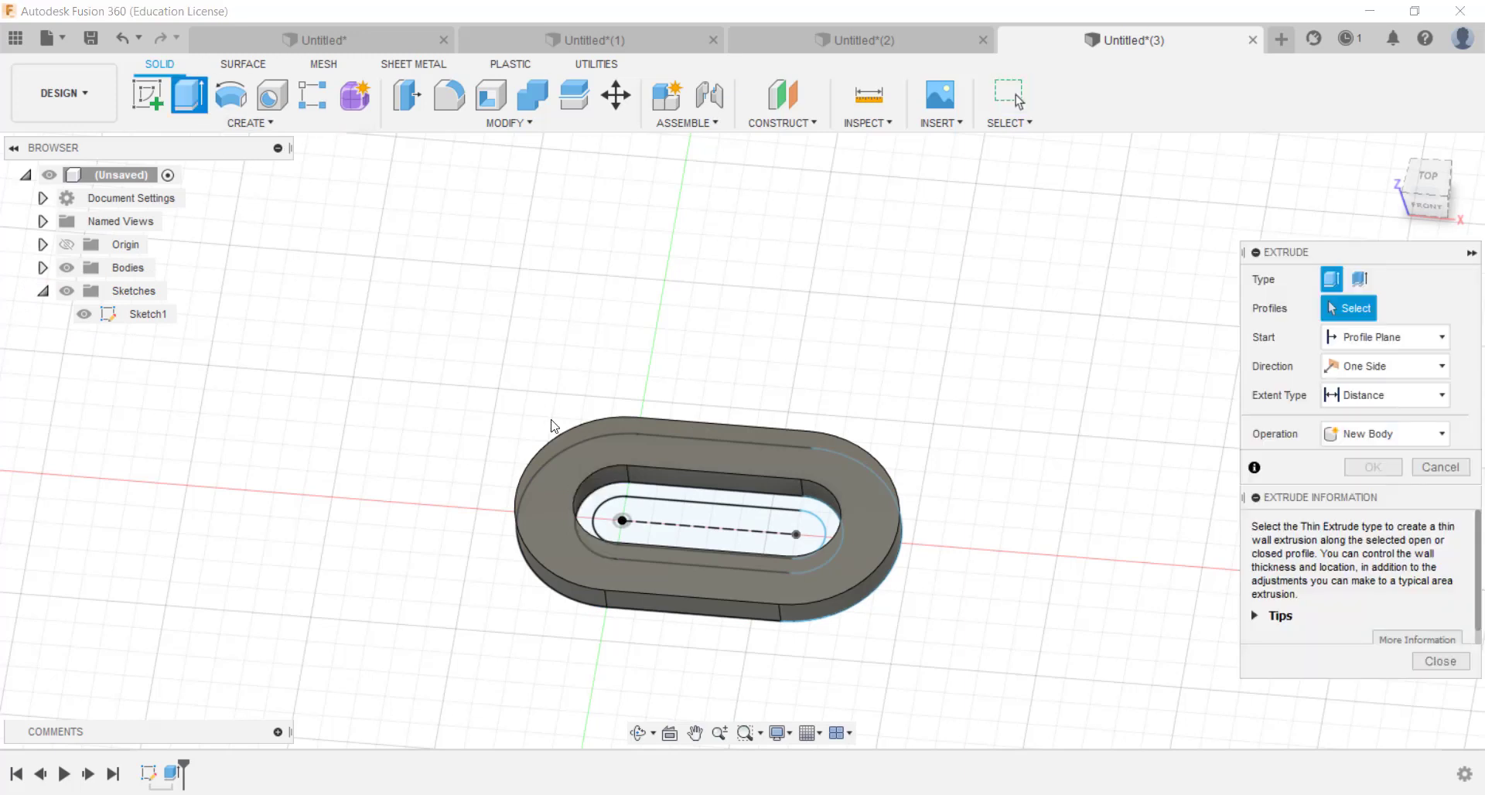
{"action": "left_click", "coordinate": [616, 492]}
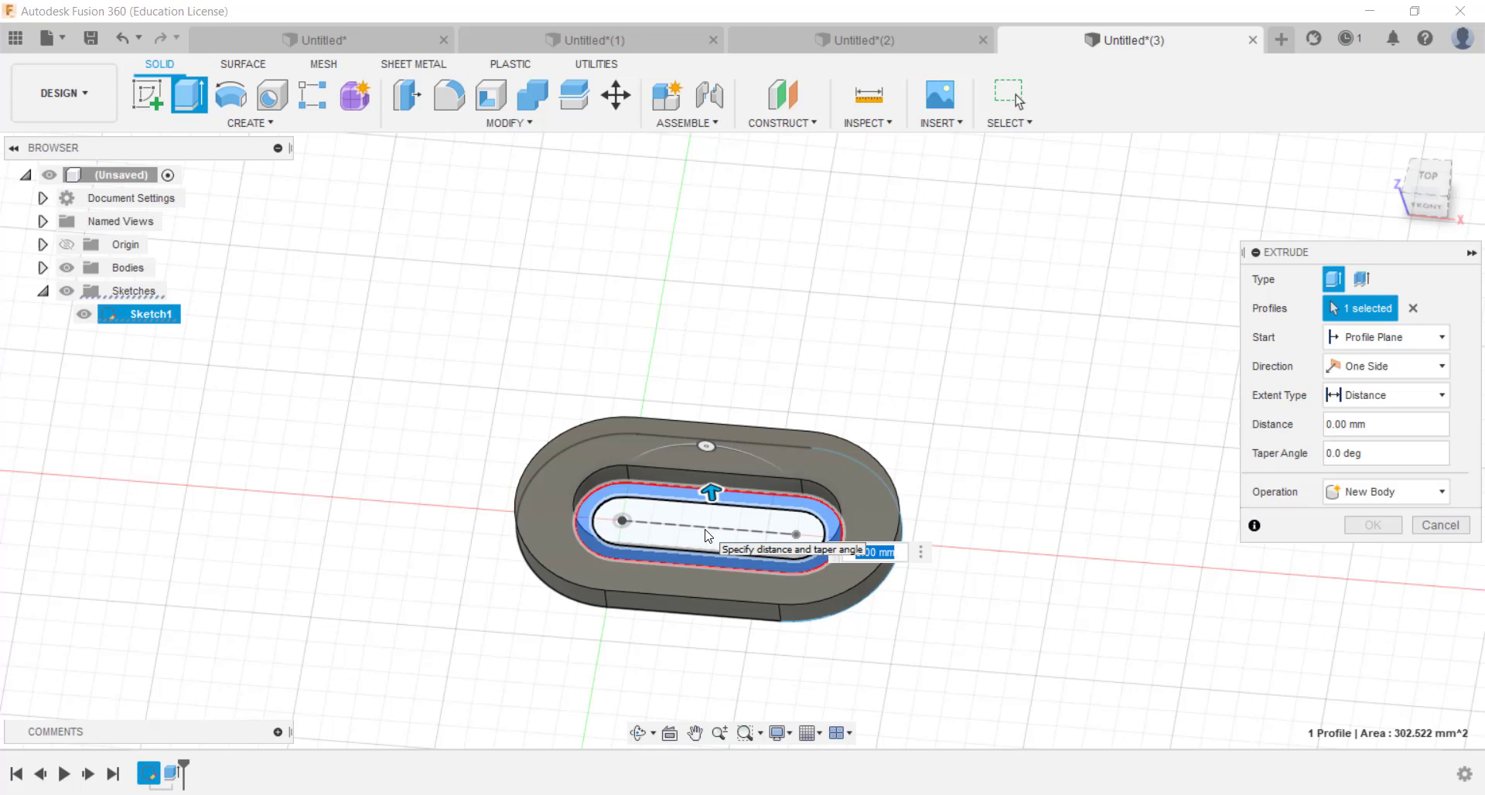
{"action": "type", "text": "16"}
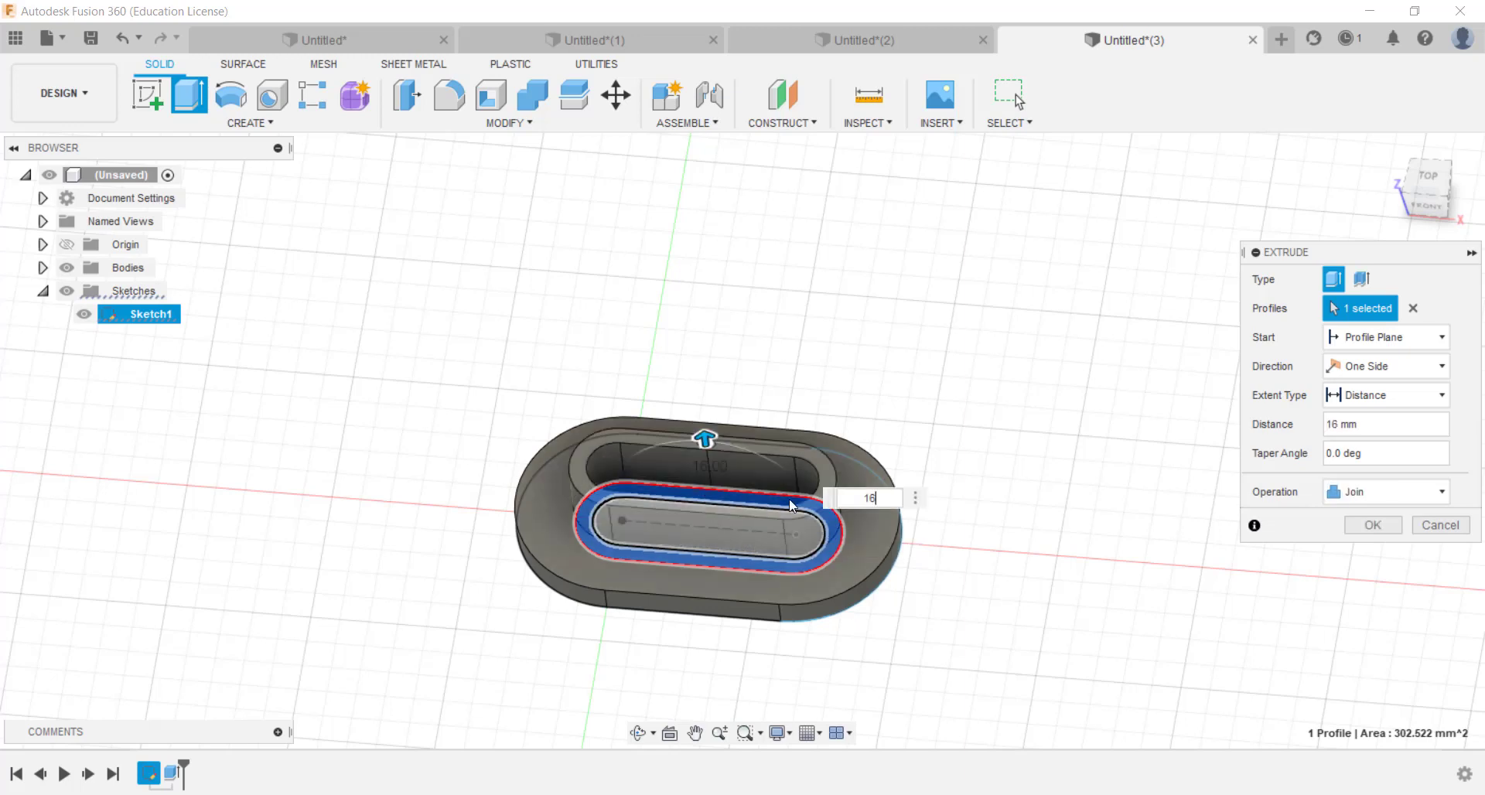
{"action": "left_click", "coordinate": [1372, 525]}
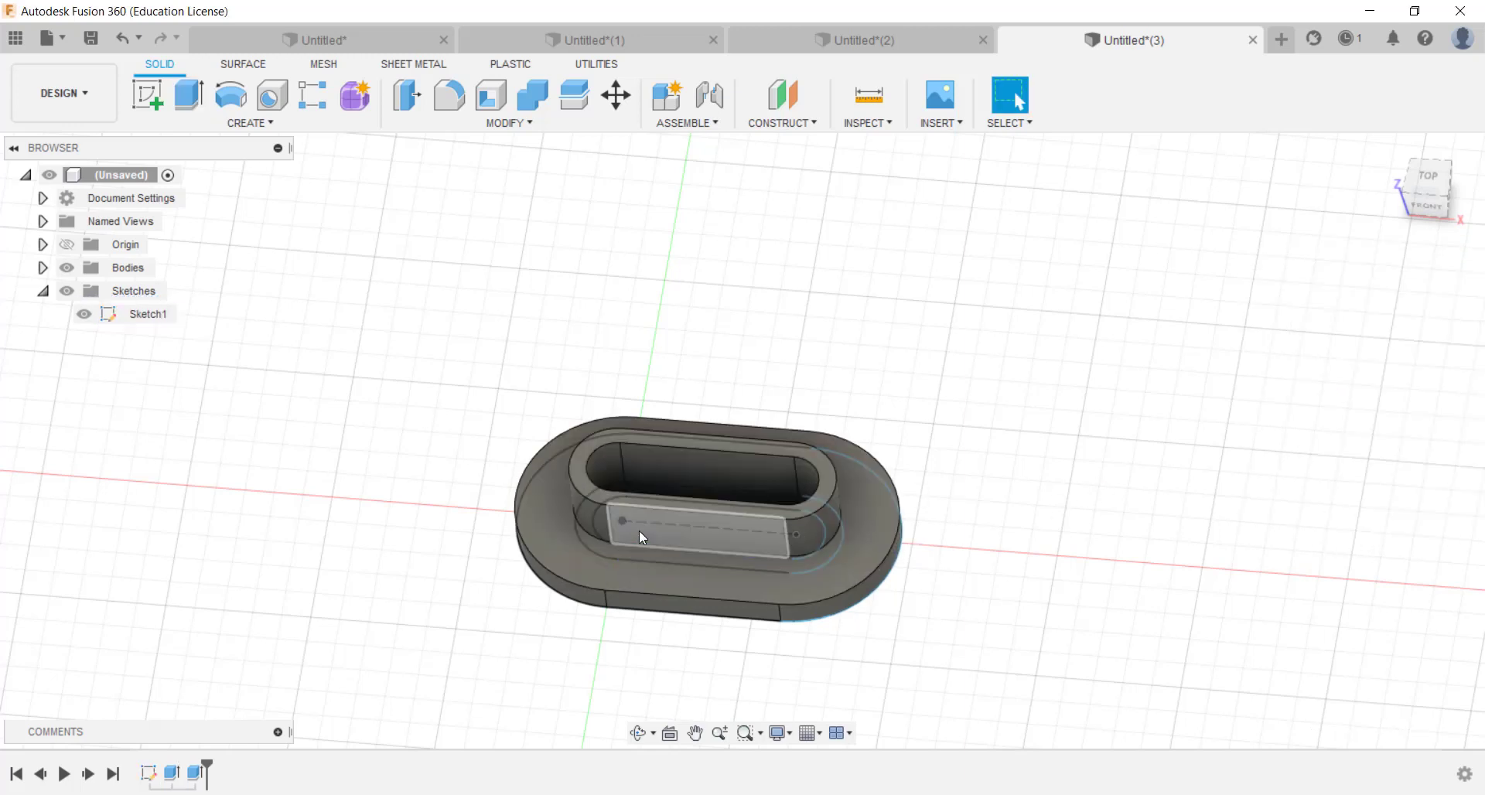
{"action": "middle_click_drag", "start_coordinate": [639, 530], "coordinate": [655, 574], "text": "shift"}
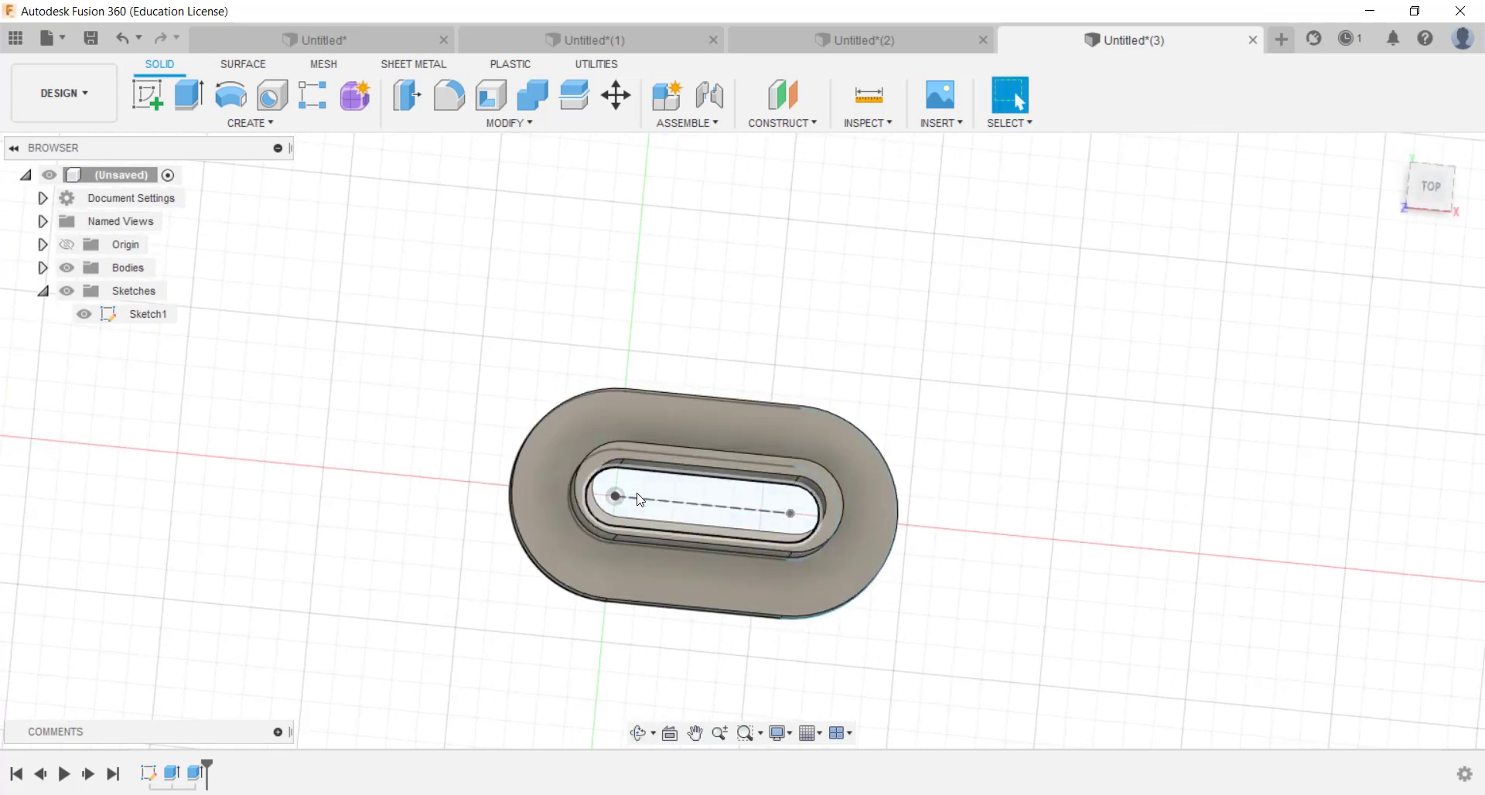
- Extrude the slot profile inside the boss 10 mm, joined to the part
{"action": "left_click", "coordinate": [194, 97]}
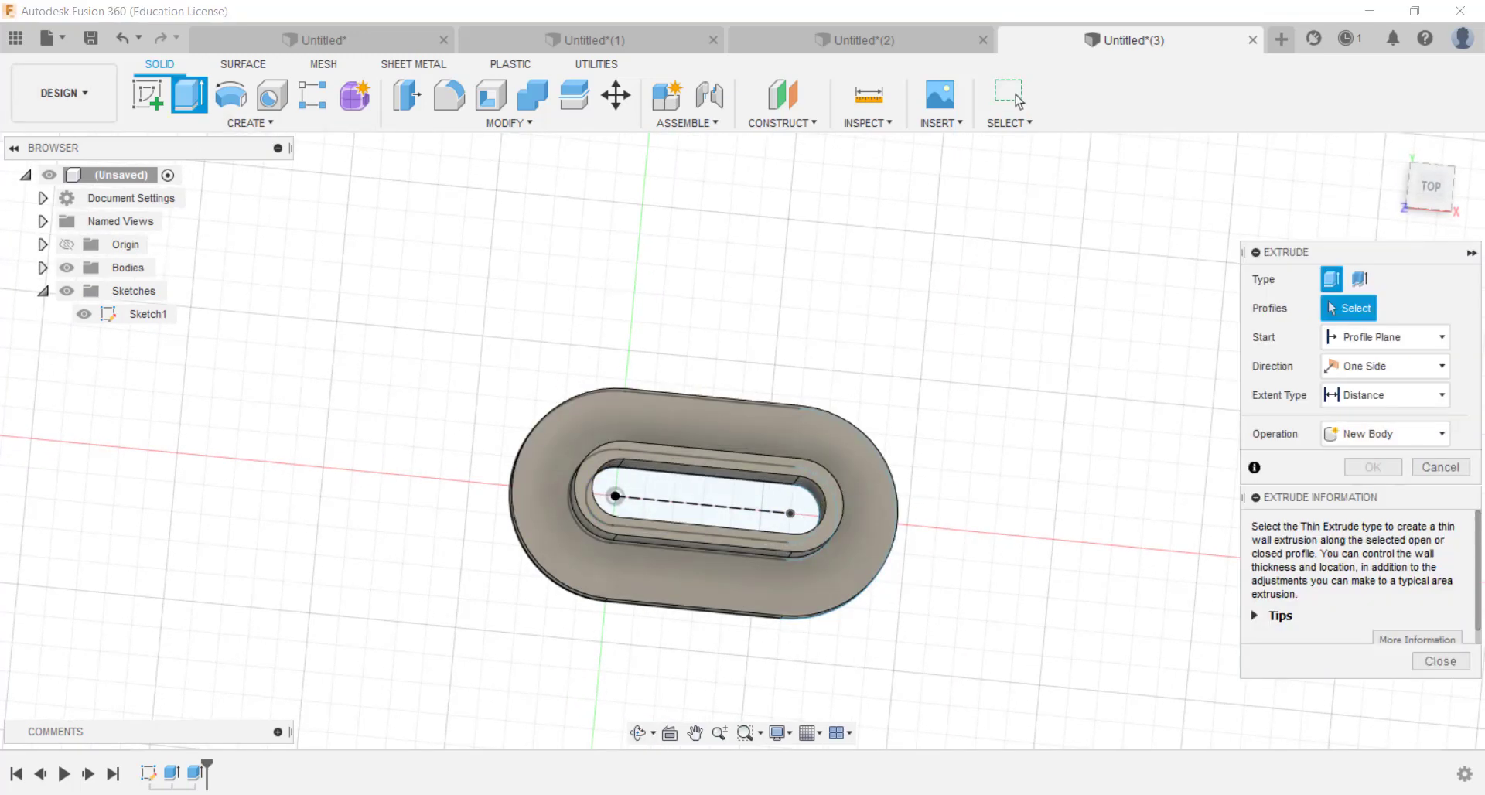
{"action": "key", "text": "alt+Tab"}
{"action": "left_click", "coordinate": [769, 532]}
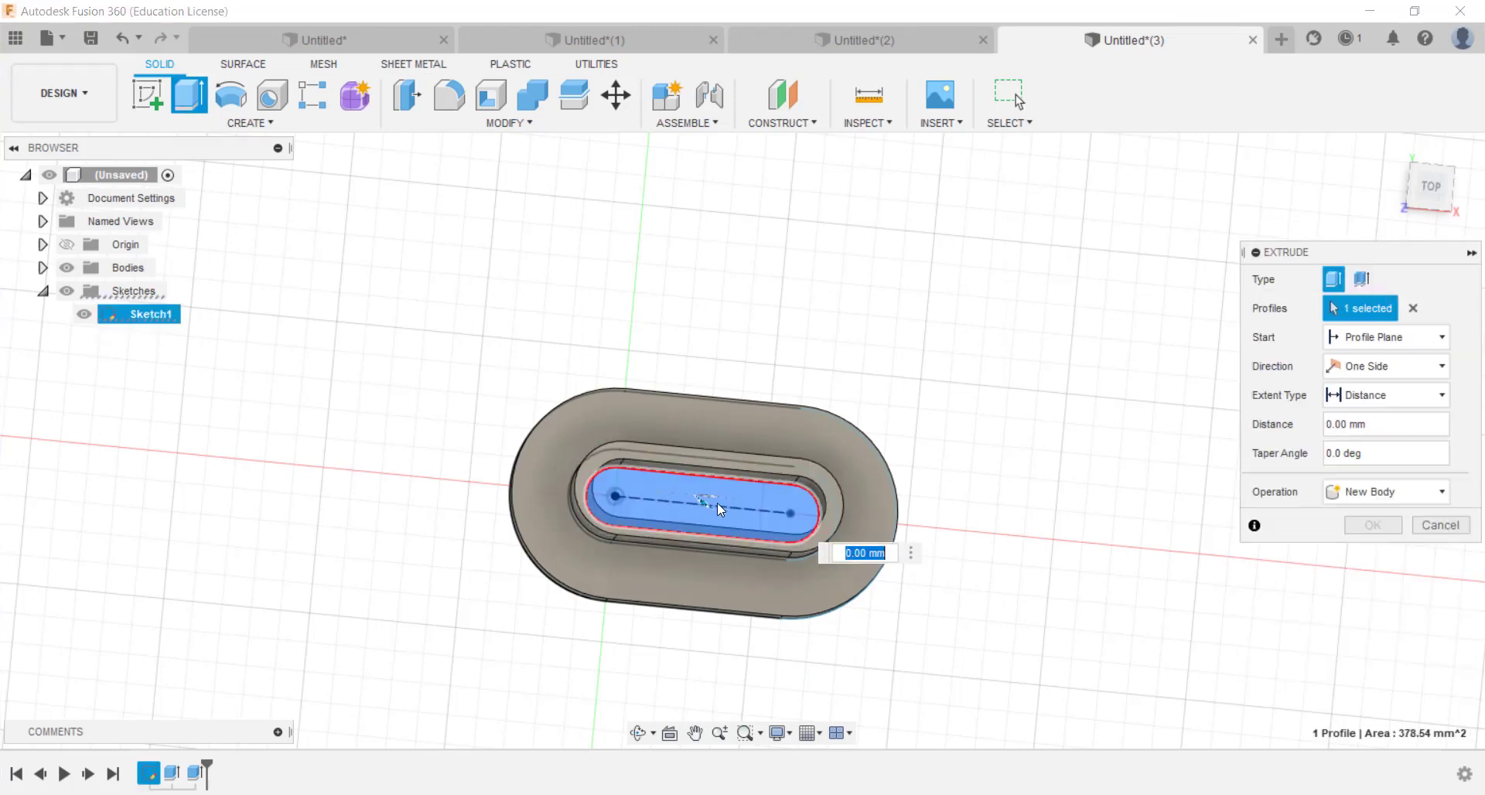
{"action": "type", "text": "10"}
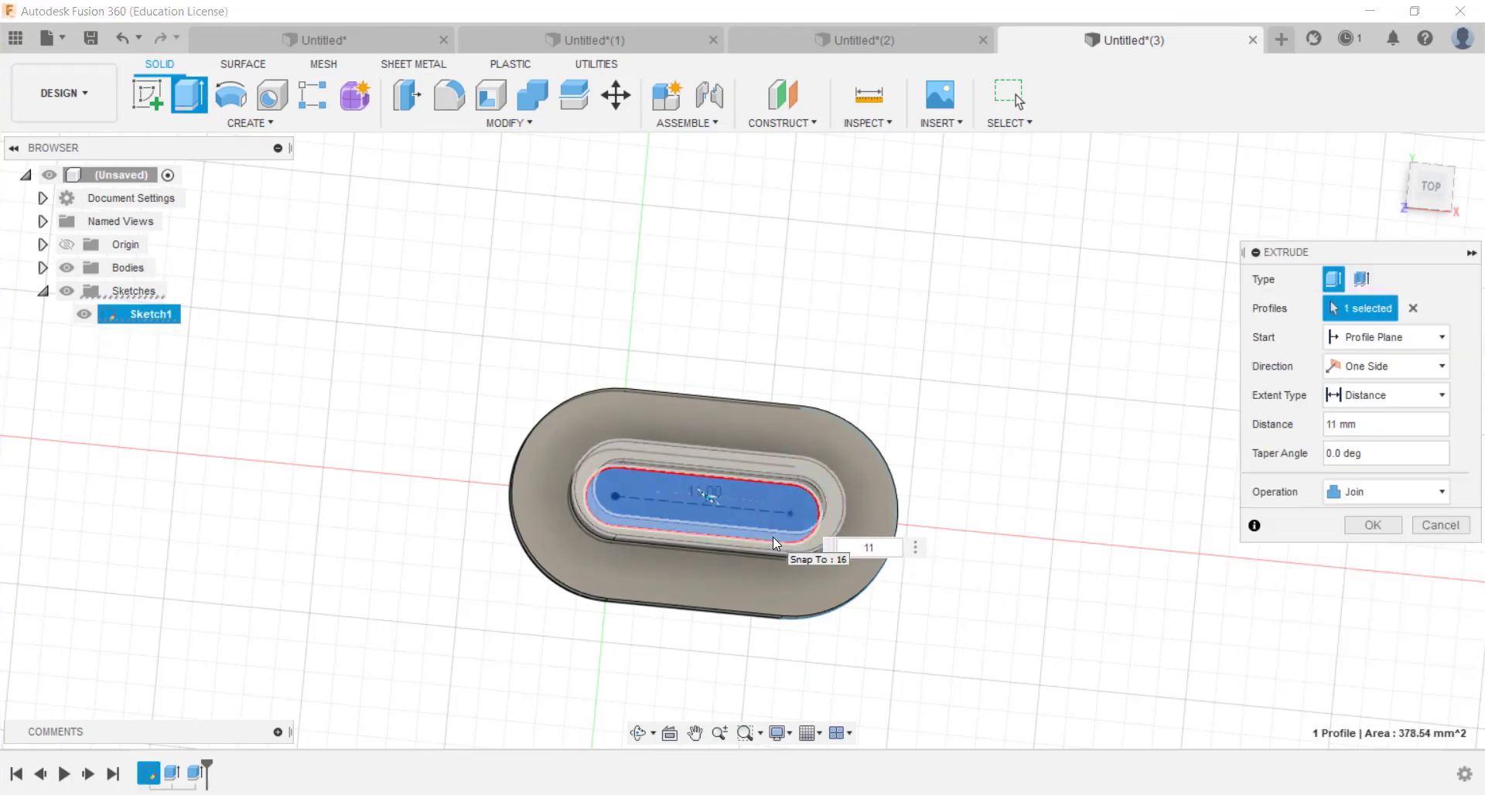
{"action": "key", "text": "Return"}
- Start Sketch2 on the oval plate's top face
{"action": "middle_click_drag", "start_coordinate": [644, 519], "coordinate": [613, 407], "text": "shift"}
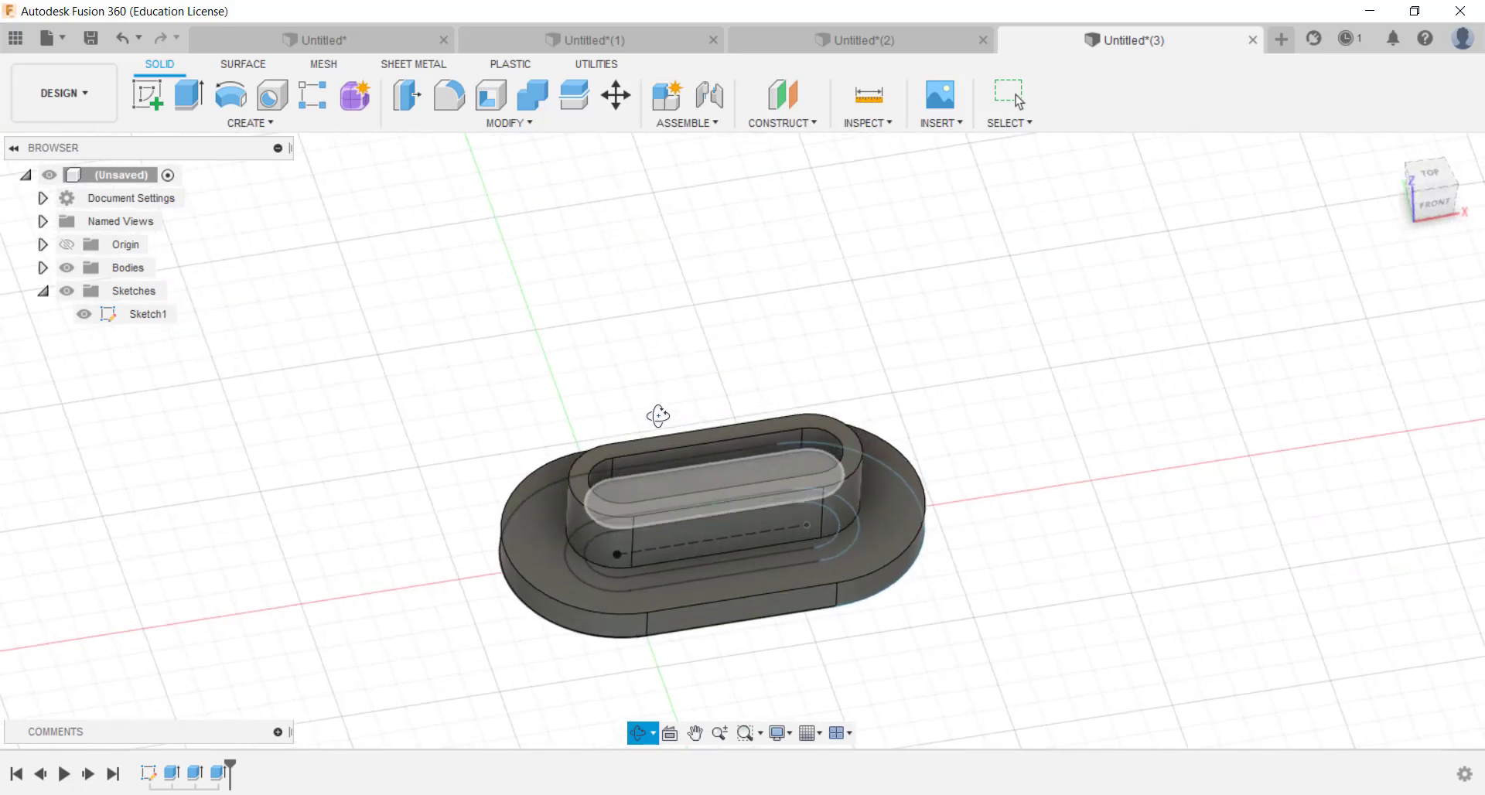
{"action": "left_click", "coordinate": [1014, 95]}
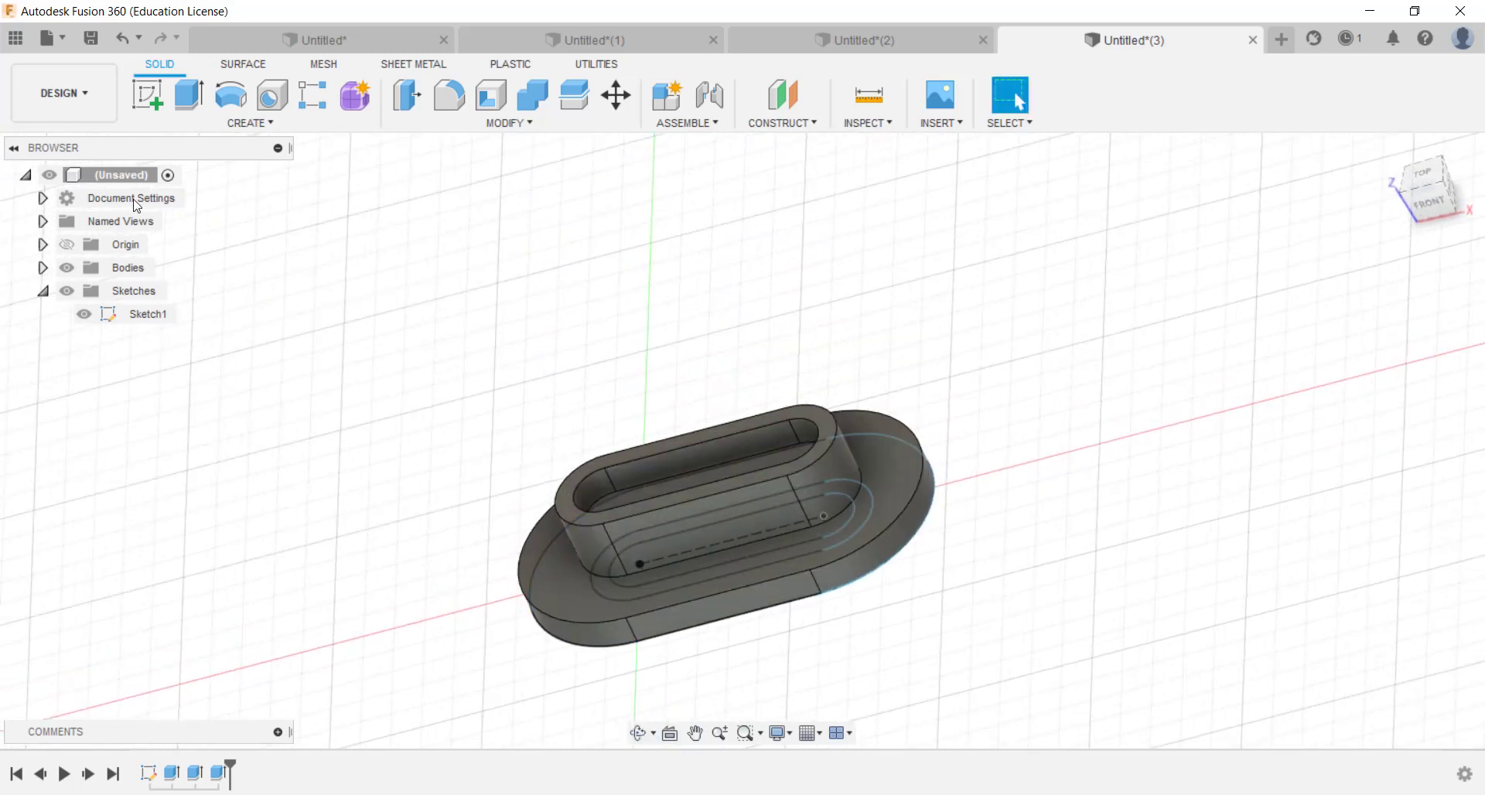
{"action": "left_click", "coordinate": [151, 96]}
{"action": "left_click", "coordinate": [557, 557]}
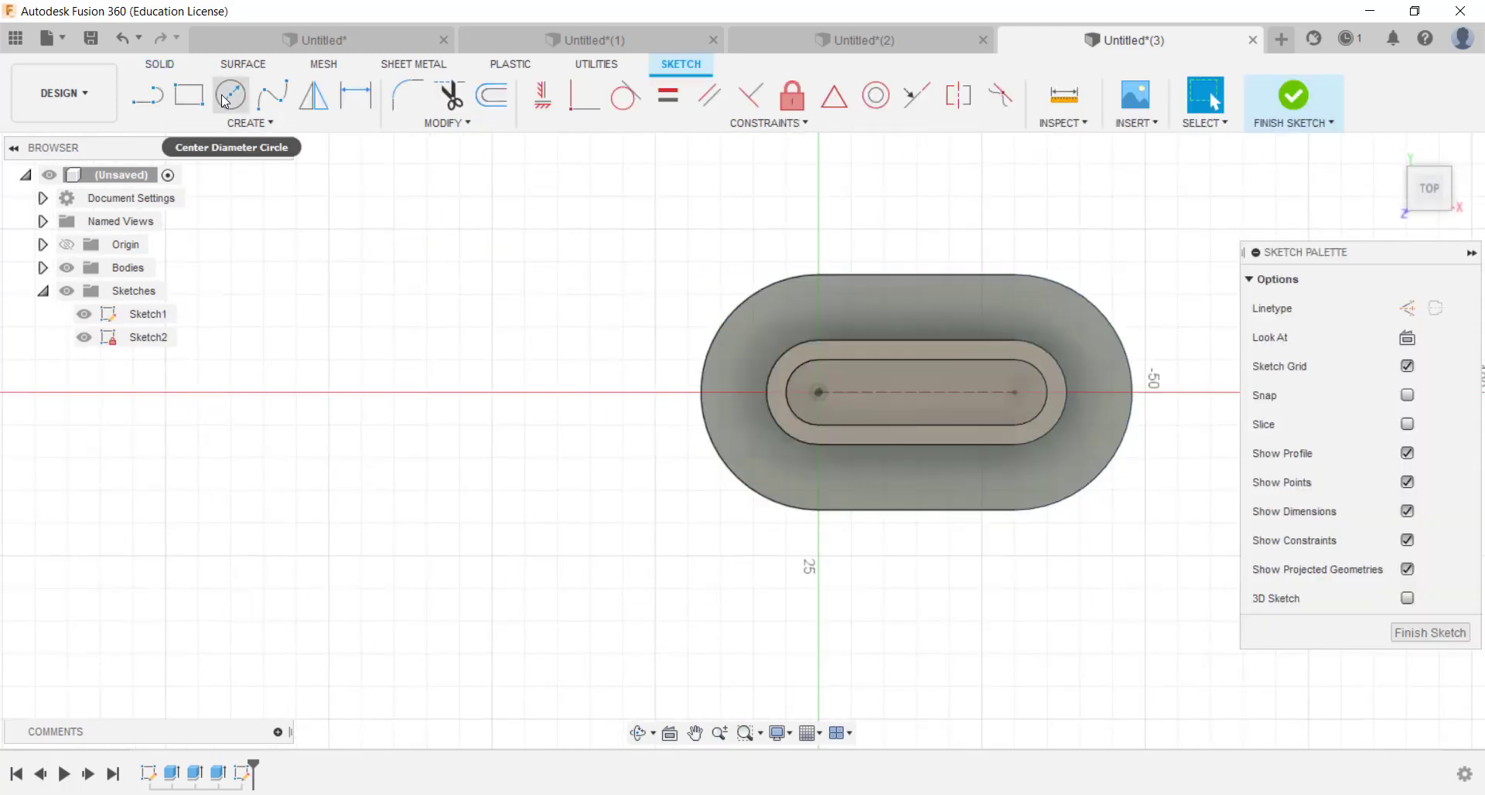
{"action": "mouse_move", "coordinate": [229, 95]}
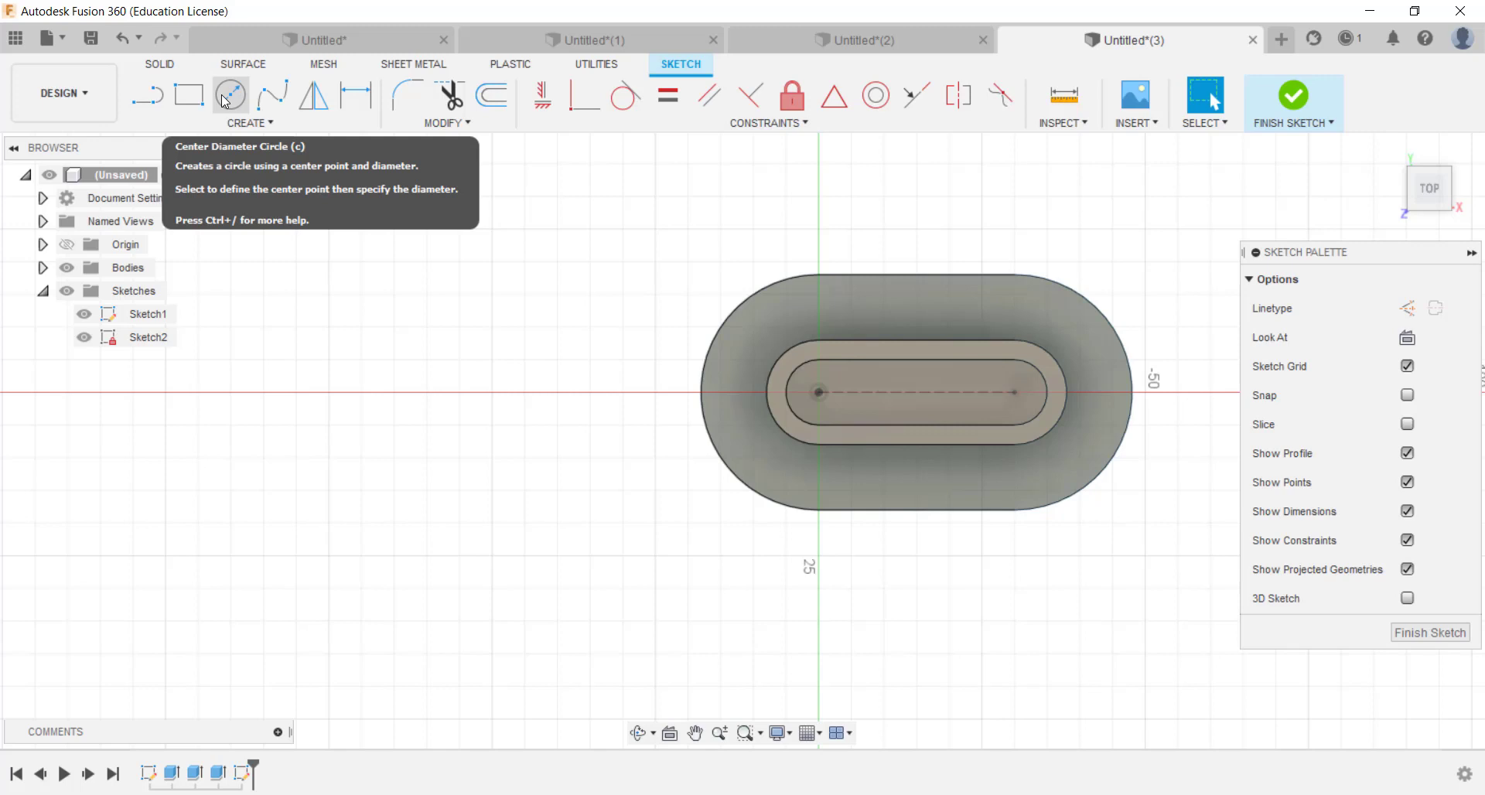
- Draw a Ø4 hole circle with a concentric Ø7 counterbore circle at the plate's left end
{"action": "left_click", "coordinate": [224, 101]}
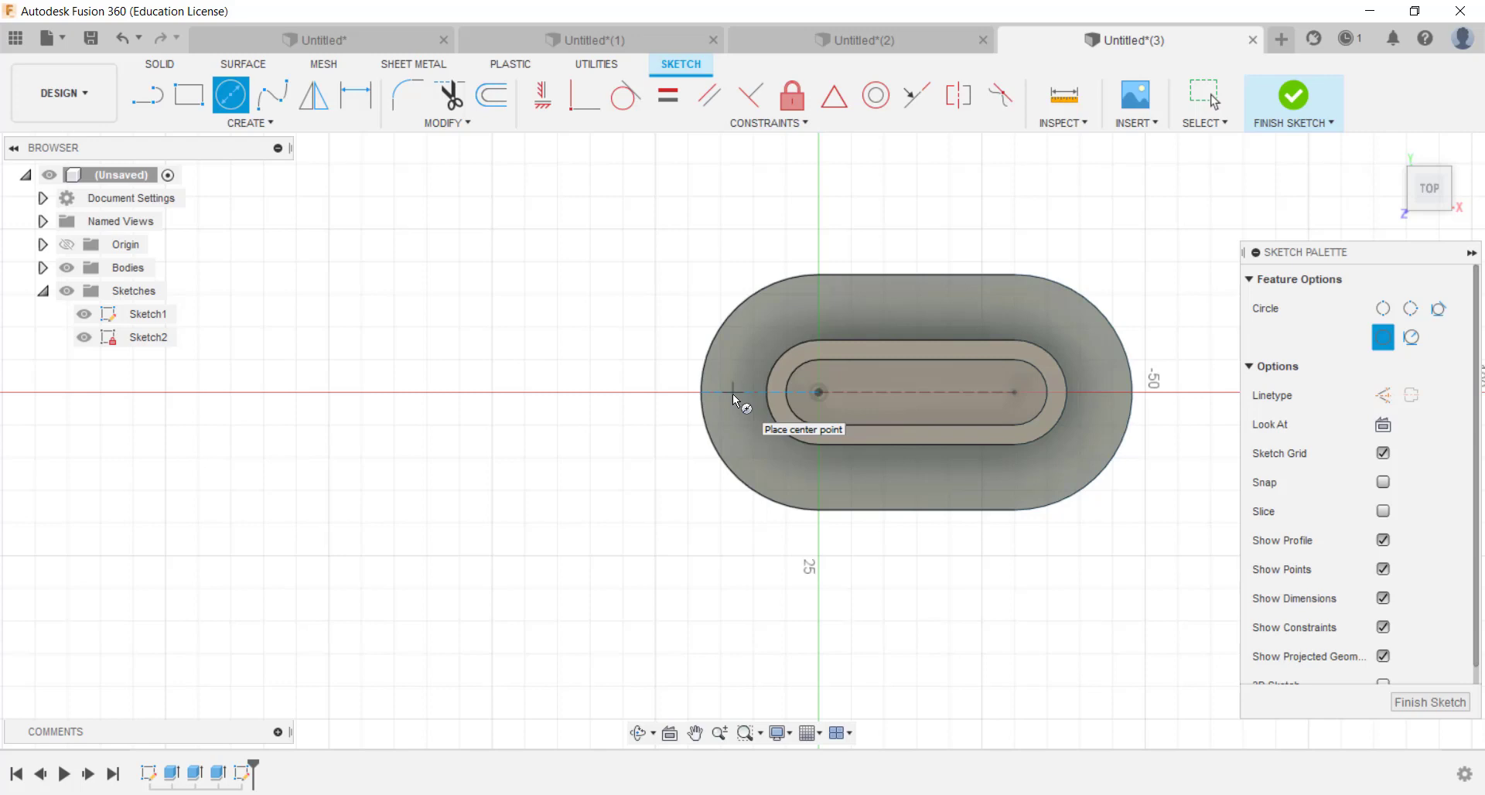
{"action": "left_click", "coordinate": [731, 392]}
{"action": "type", "text": "4"}
{"action": "key", "text": "Return"}
{"action": "key", "text": "Escape"}
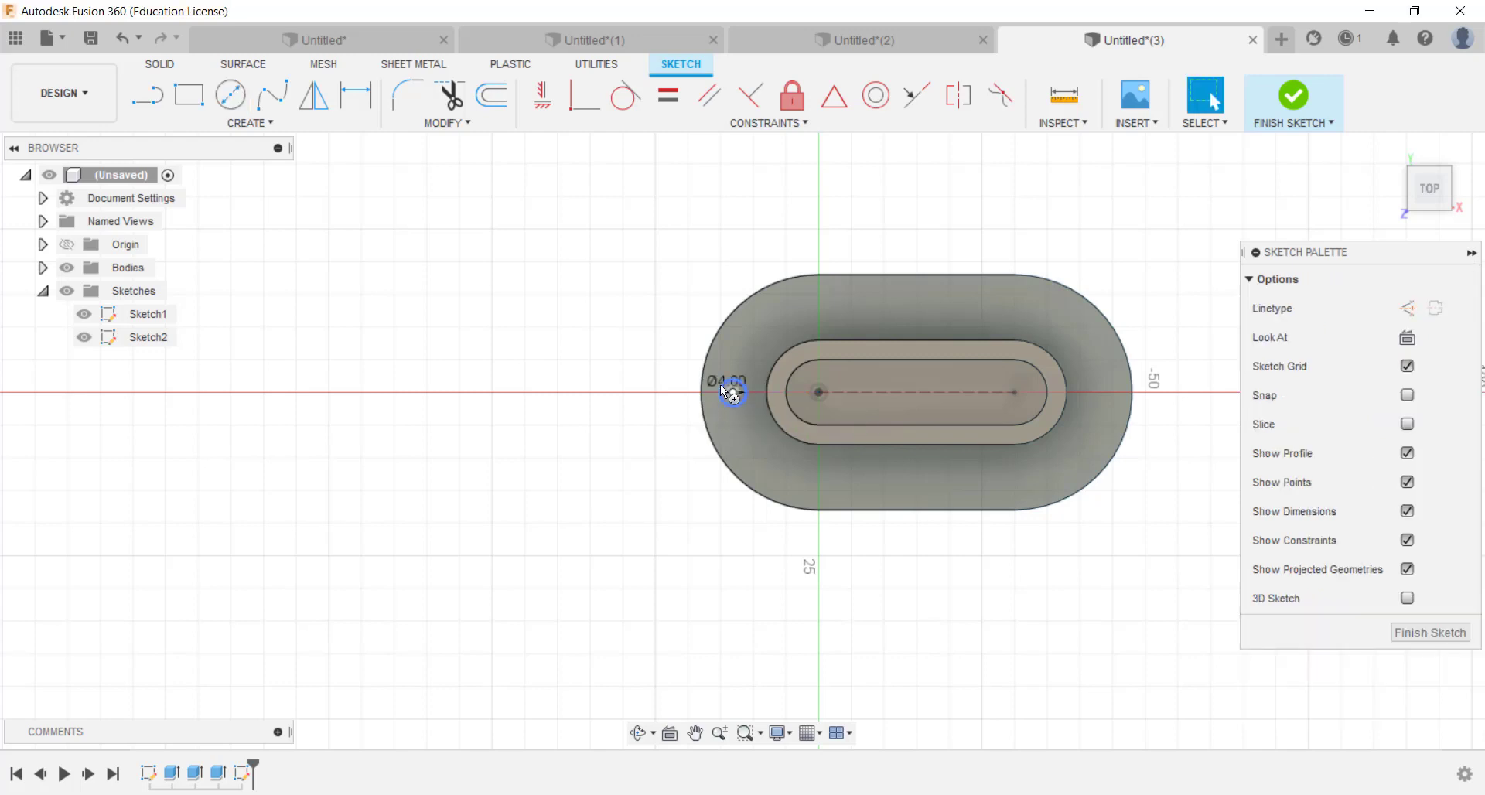
{"action": "left_click", "coordinate": [220, 94]}
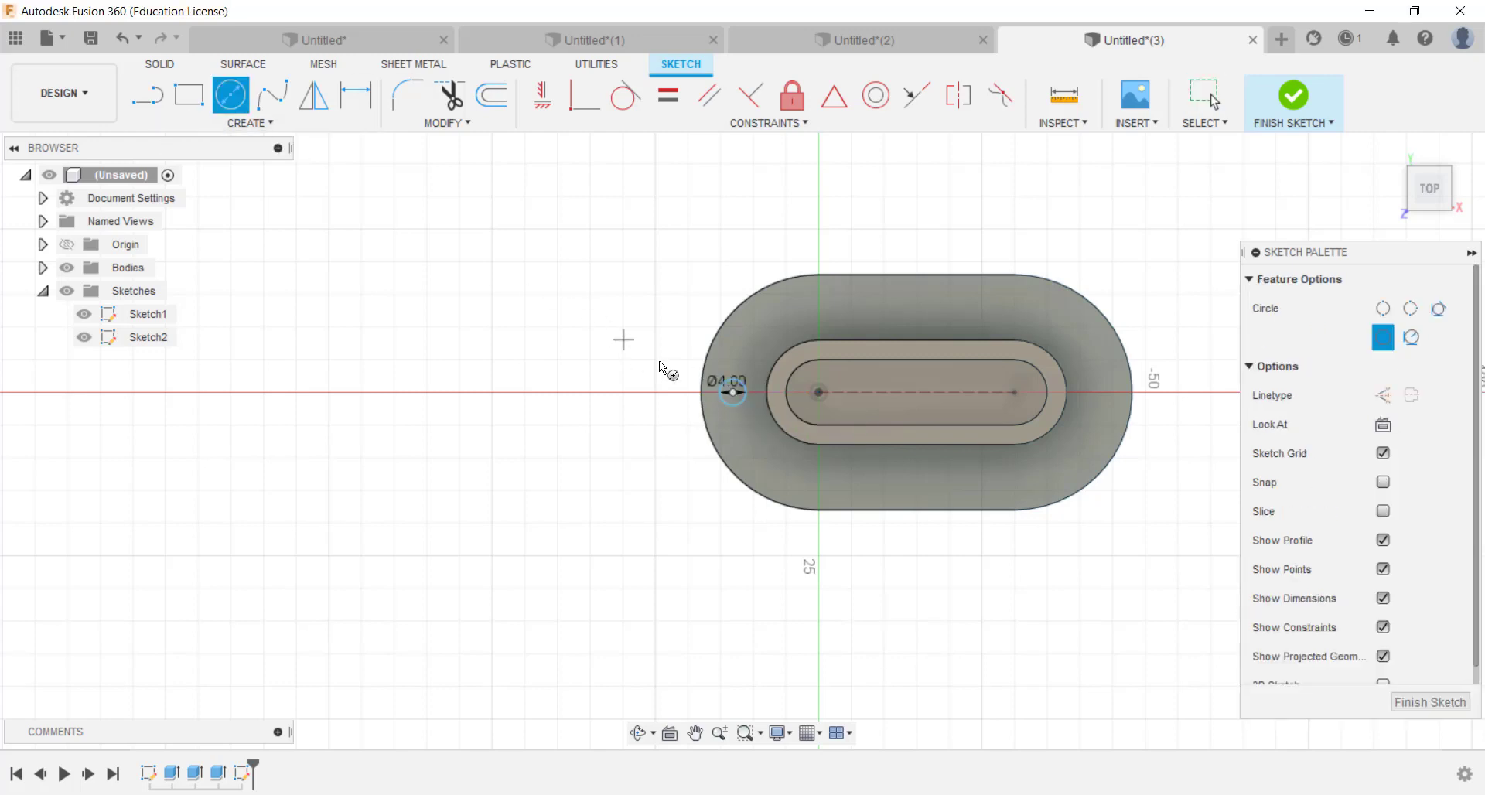
{"action": "left_click", "coordinate": [732, 392]}
{"action": "type", "text": "7"}
{"action": "key", "text": "Return"}
{"action": "key", "text": "Escape"}
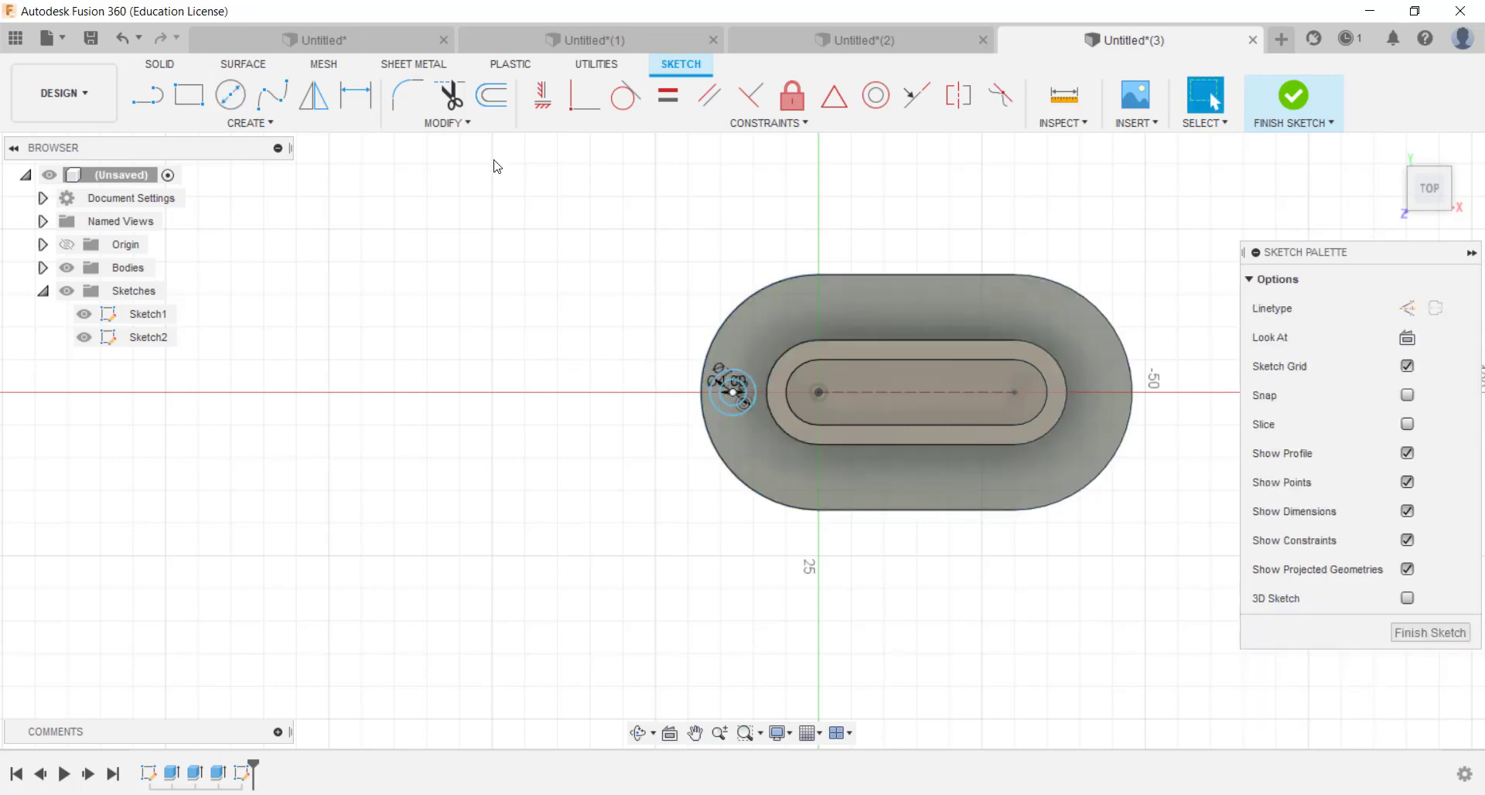
- Add a Ø4 circle with a concentric larger circle above the slot
{"action": "left_click", "coordinate": [231, 96]}
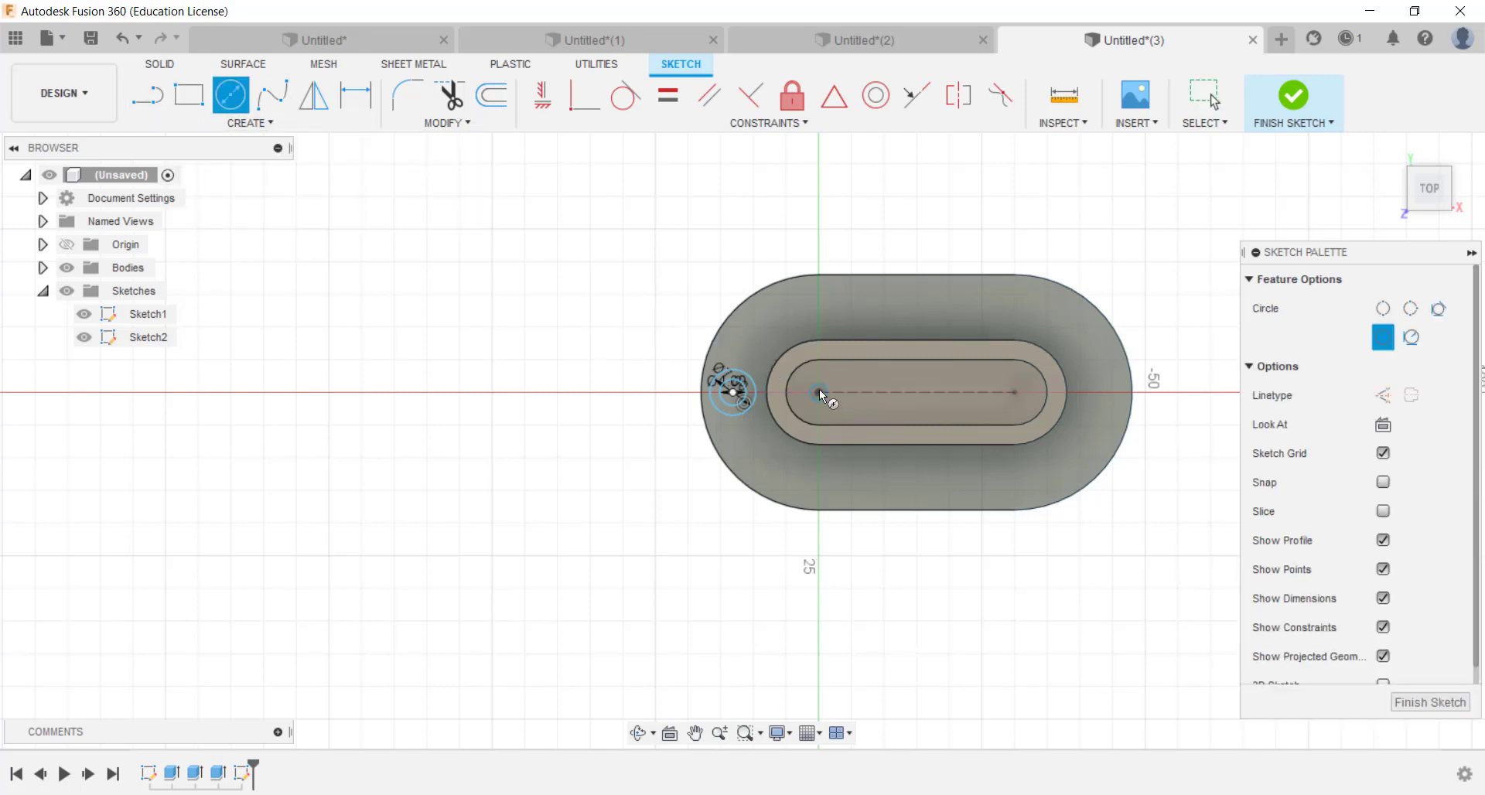
{"action": "left_click", "coordinate": [818, 309]}
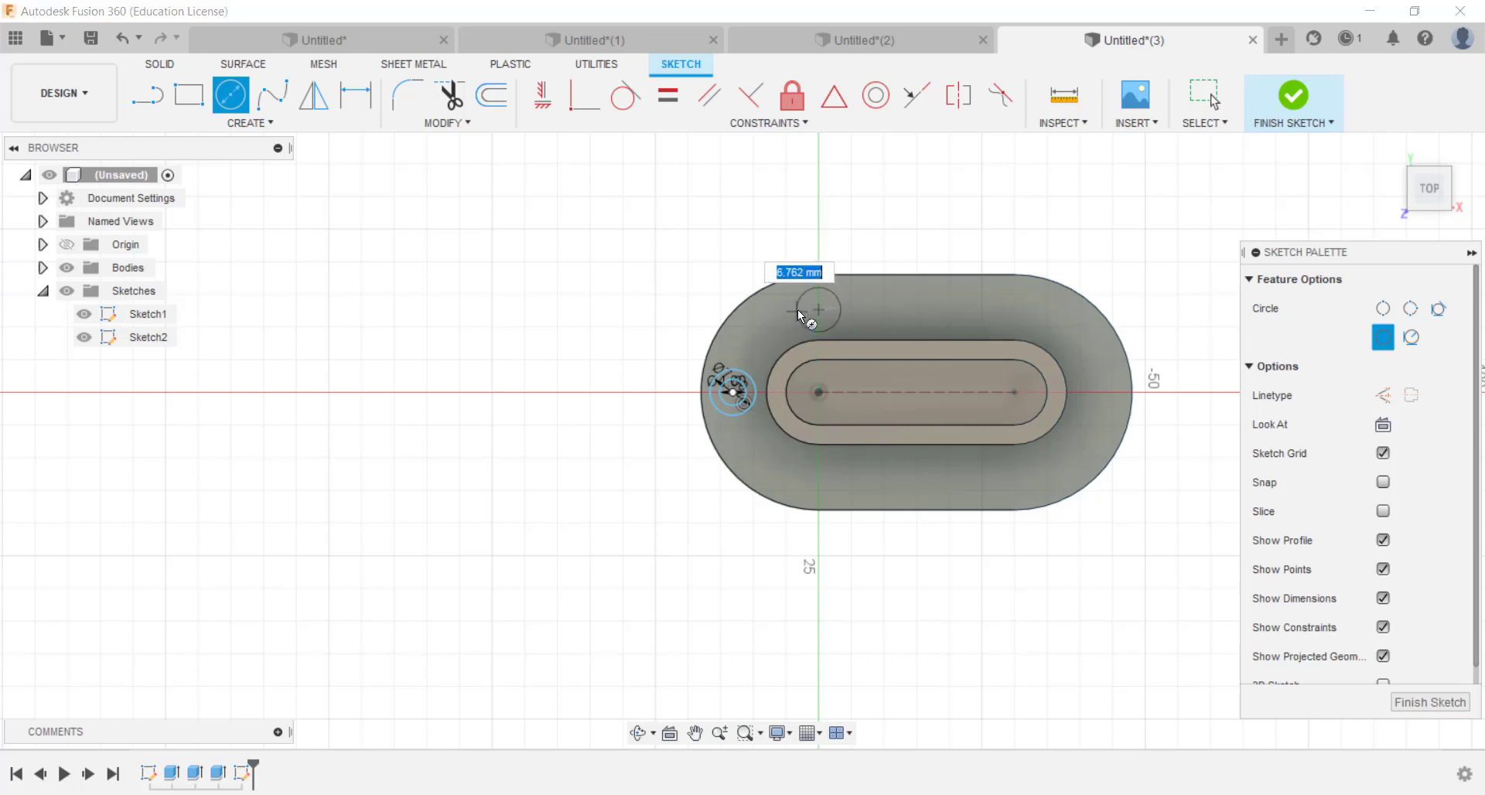
{"action": "type", "text": "4"}
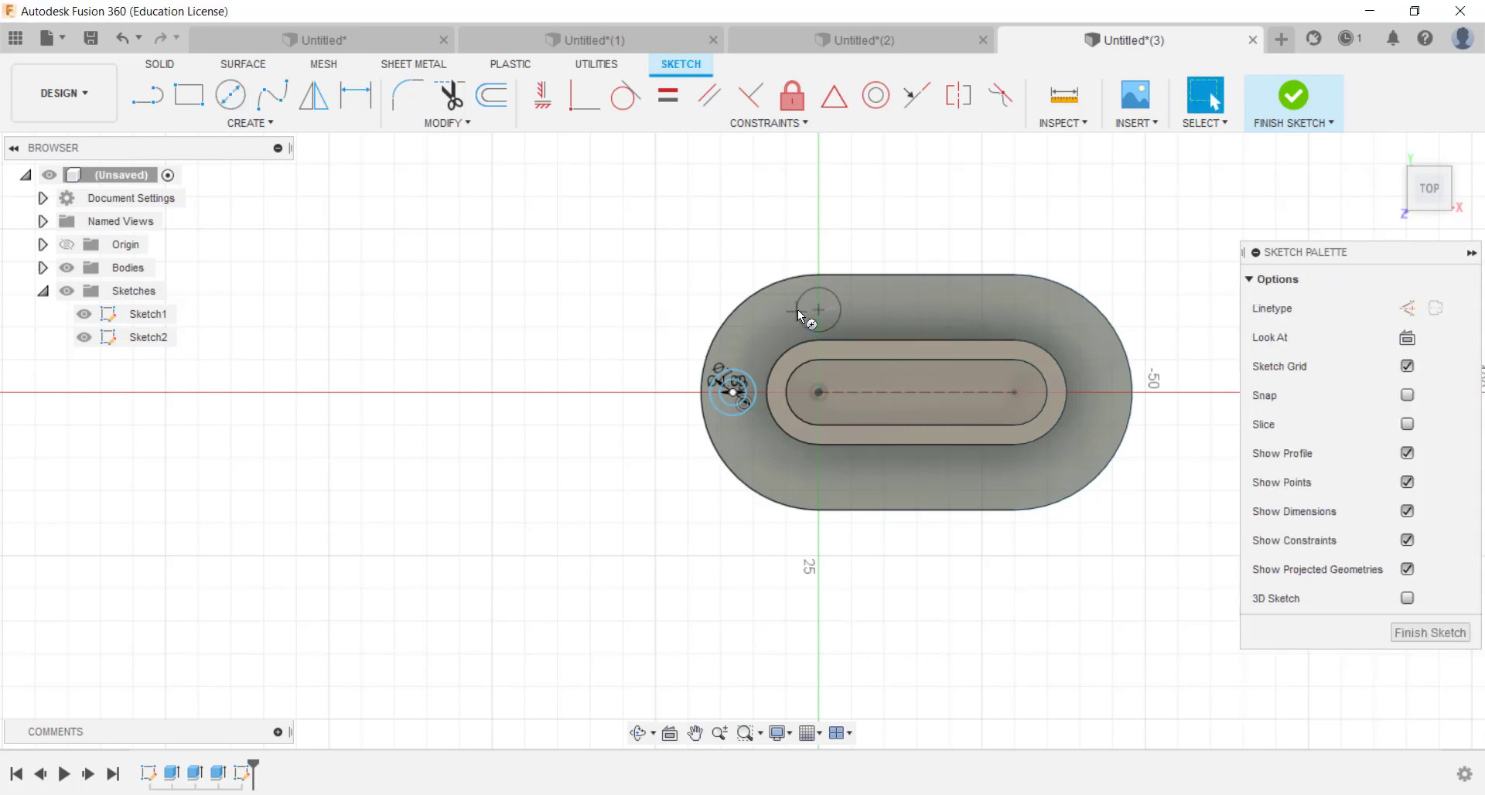
{"action": "key", "text": "Return"}
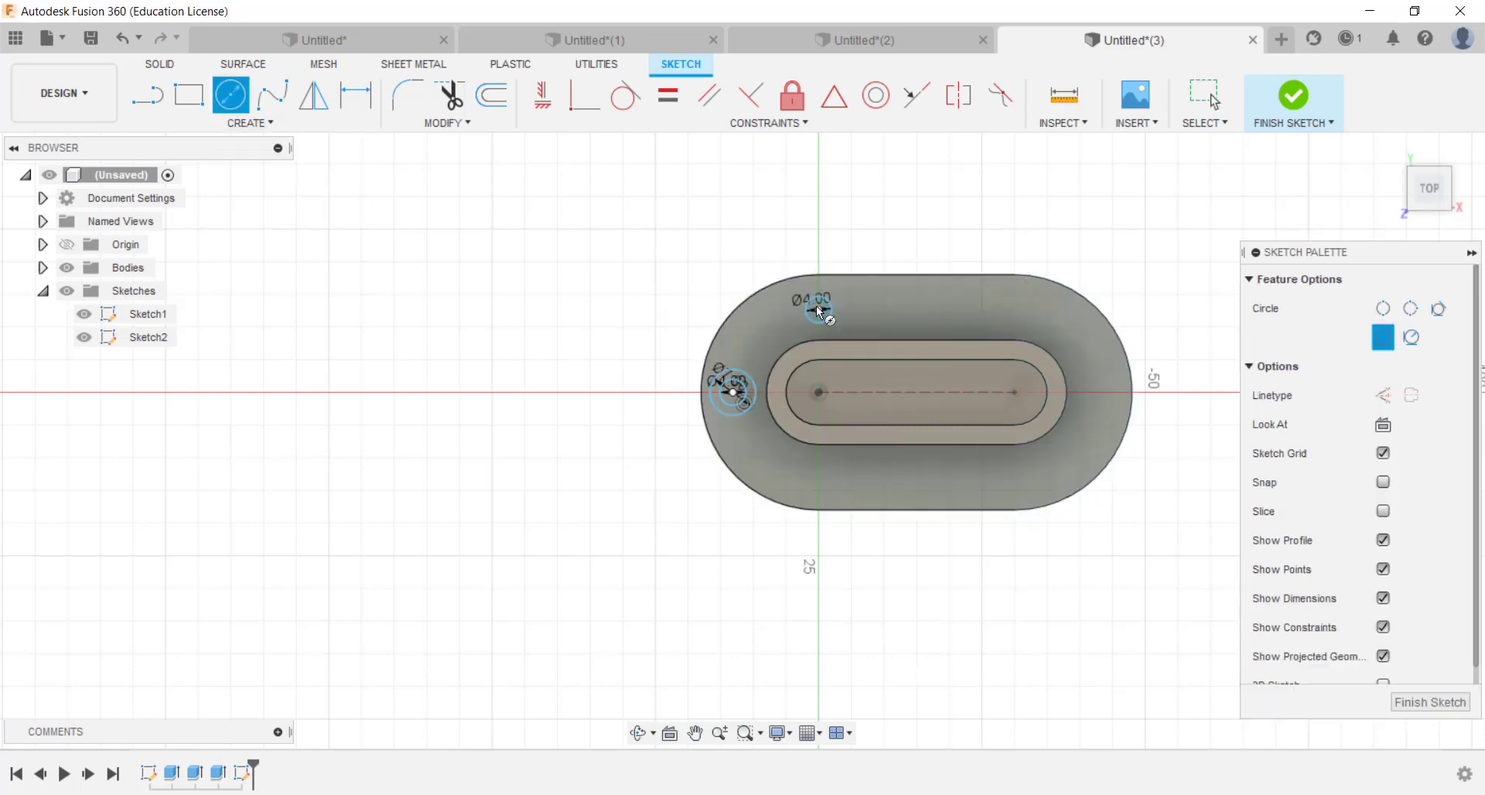
{"action": "left_click", "coordinate": [818, 309]}
{"action": "key", "text": "Return"}
{"action": "key", "text": "Escape"}
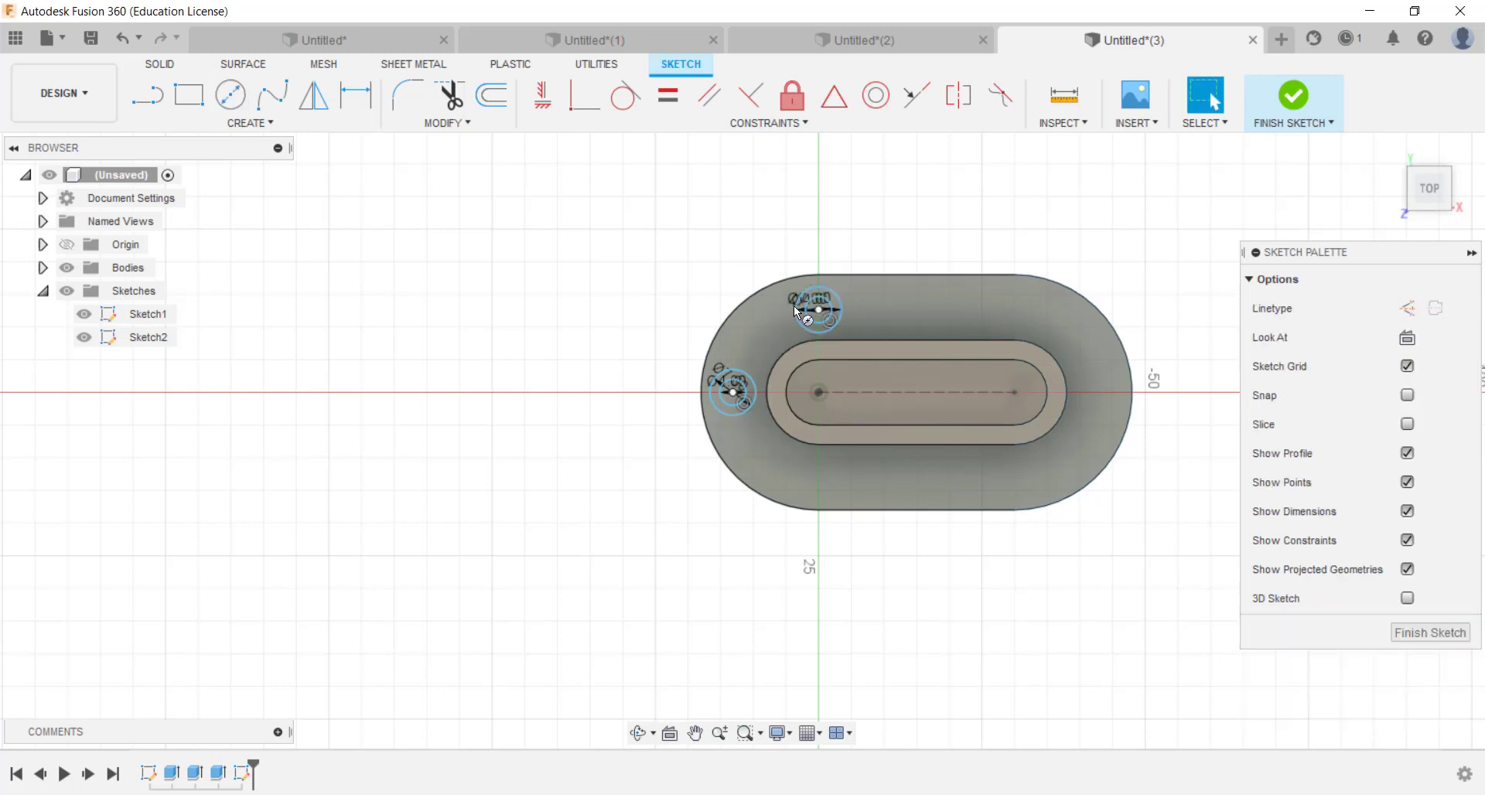
- Add a Ø4 circle with a concentric Ø8 circle below the slot
{"action": "left_click", "coordinate": [230, 99]}
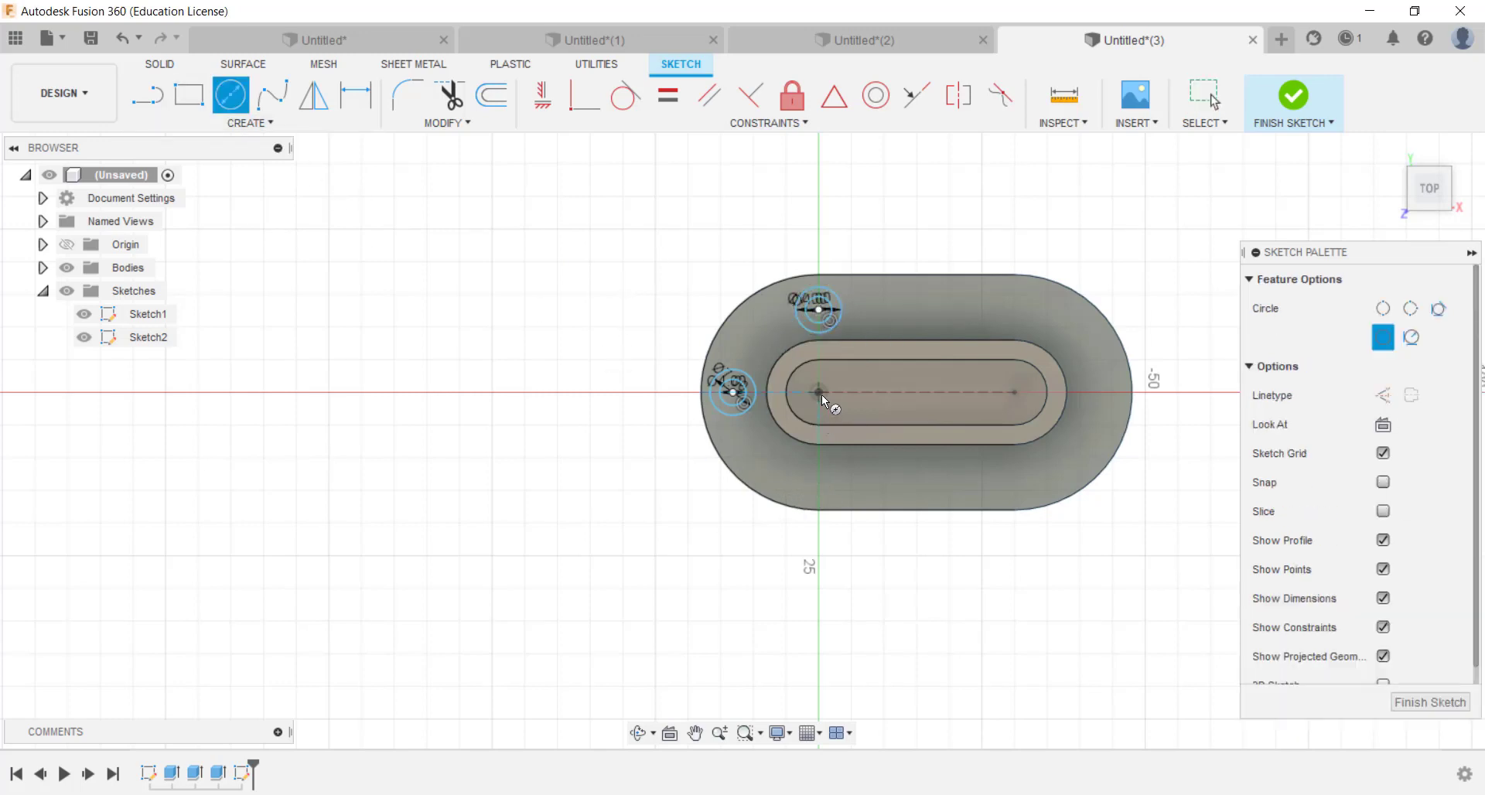
{"action": "left_click", "coordinate": [818, 485]}
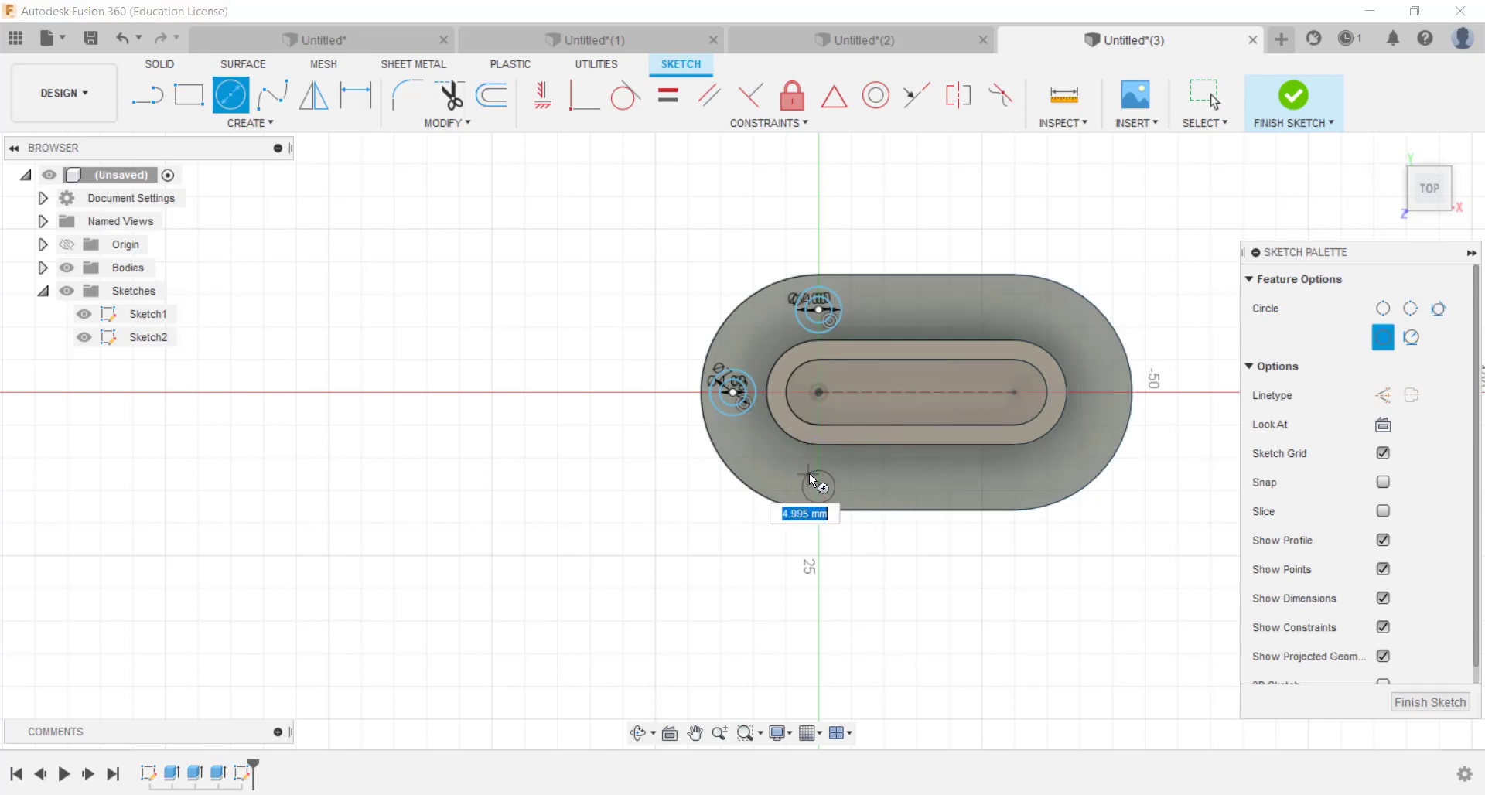
{"action": "type", "text": "4"}
{"action": "key", "text": "Return"}
{"action": "key", "text": "Escape"}
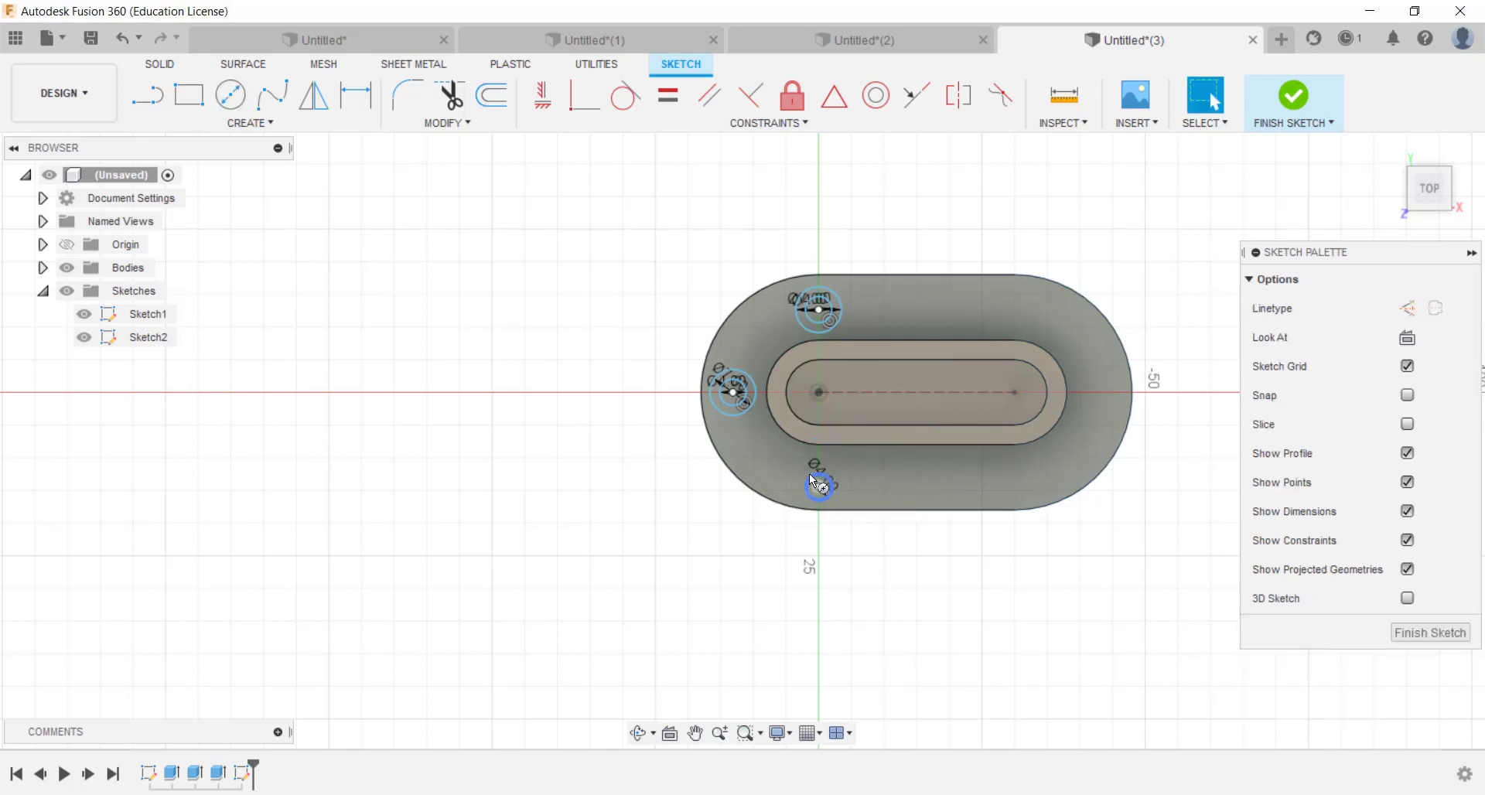
{"action": "left_click", "coordinate": [230, 94]}
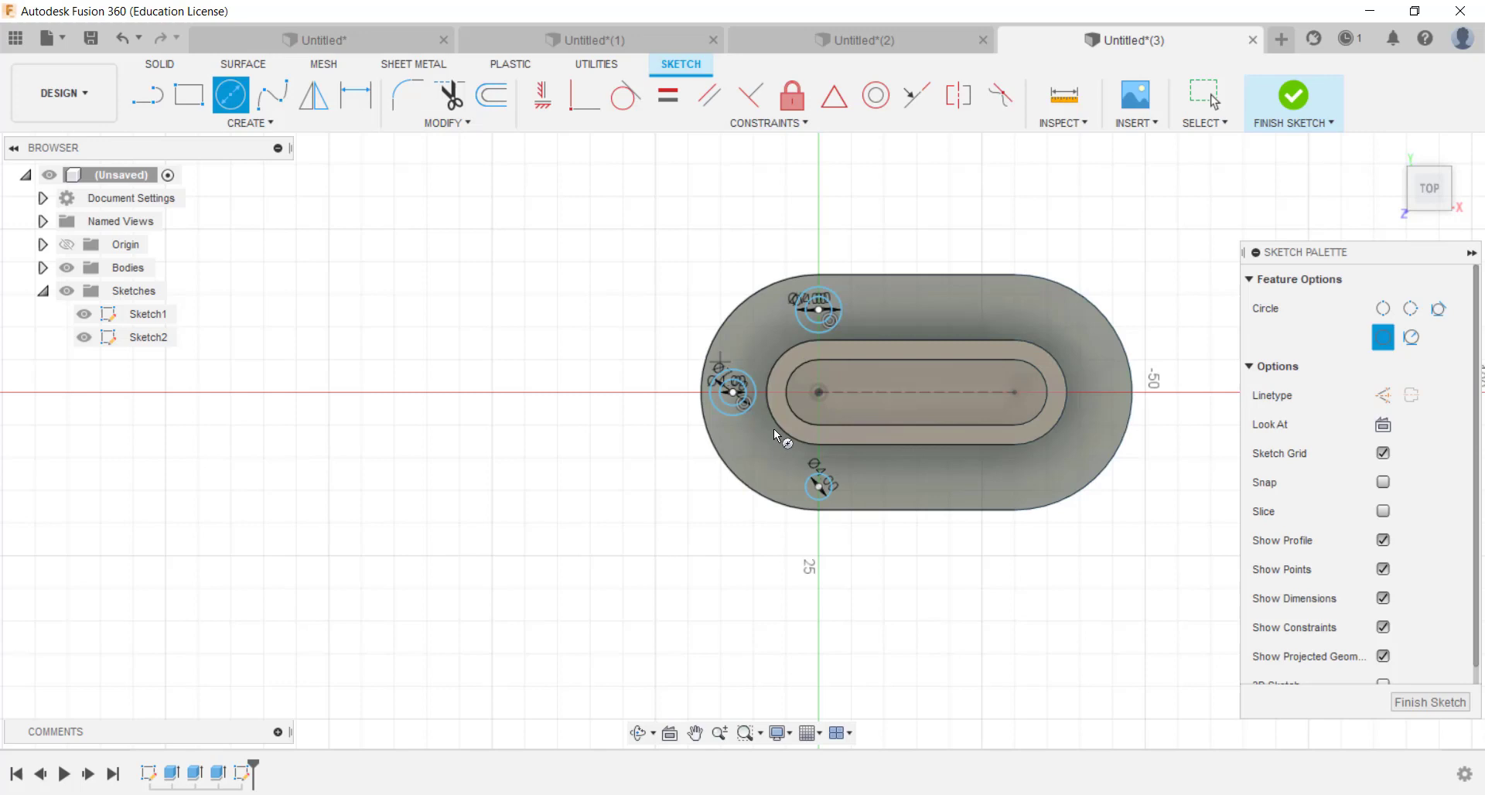
{"action": "left_click", "coordinate": [818, 486]}
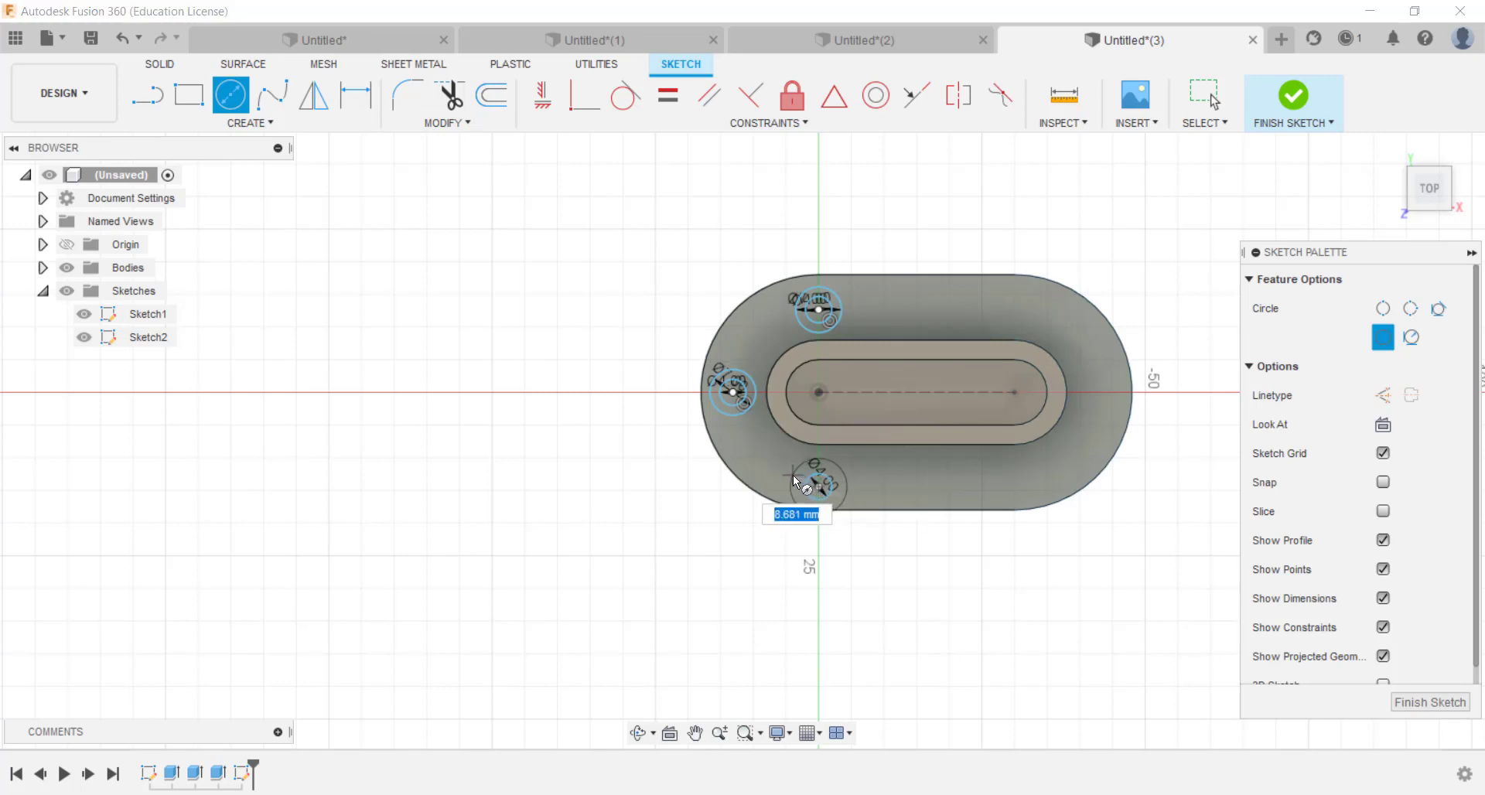
{"action": "type", "text": "8"}
{"action": "key", "text": "Return"}
{"action": "key", "text": "Escape"}
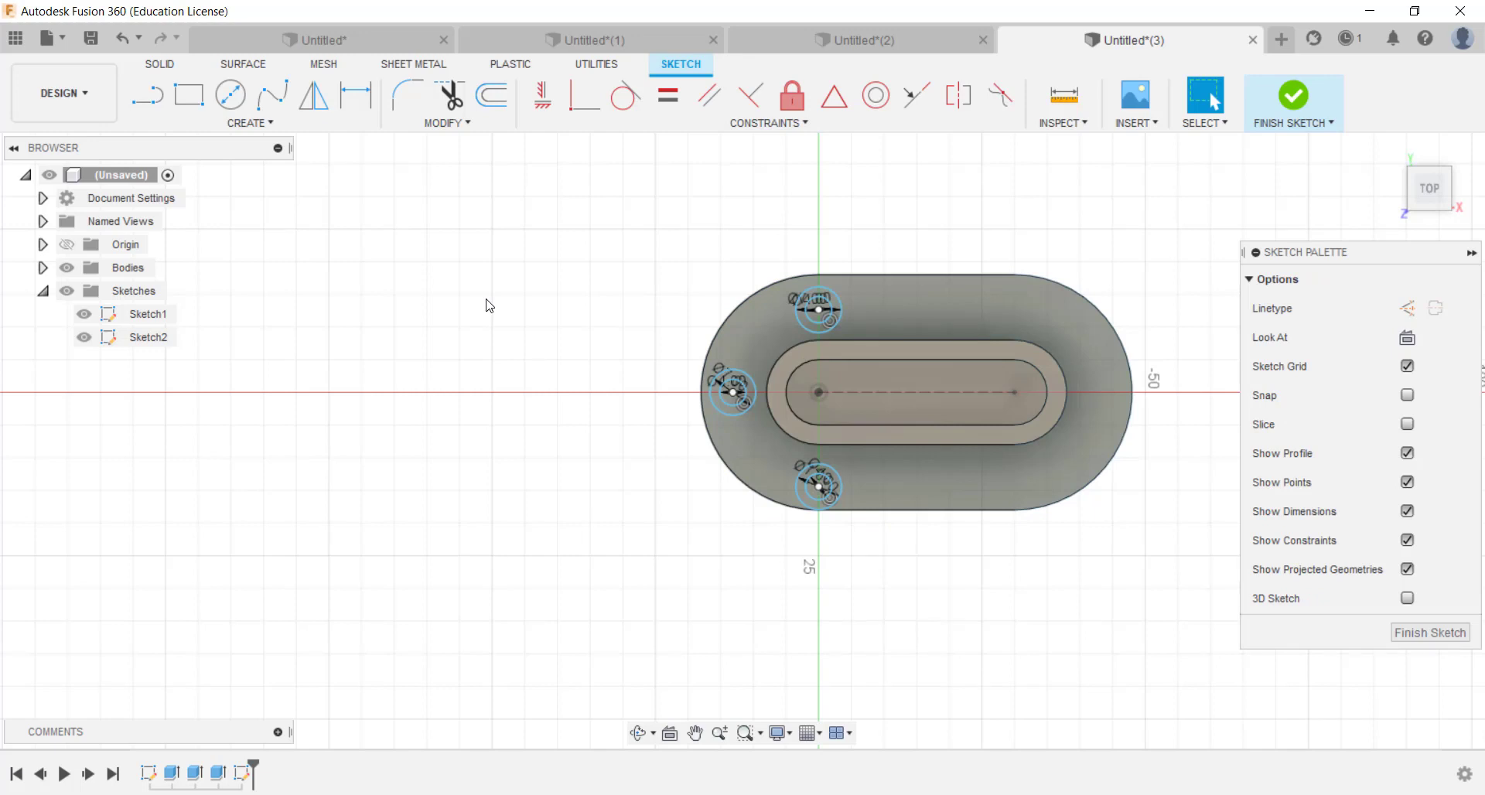
- Dimension the top and bottom hole centres 26 mm apart
{"action": "left_click", "coordinate": [356, 94]}
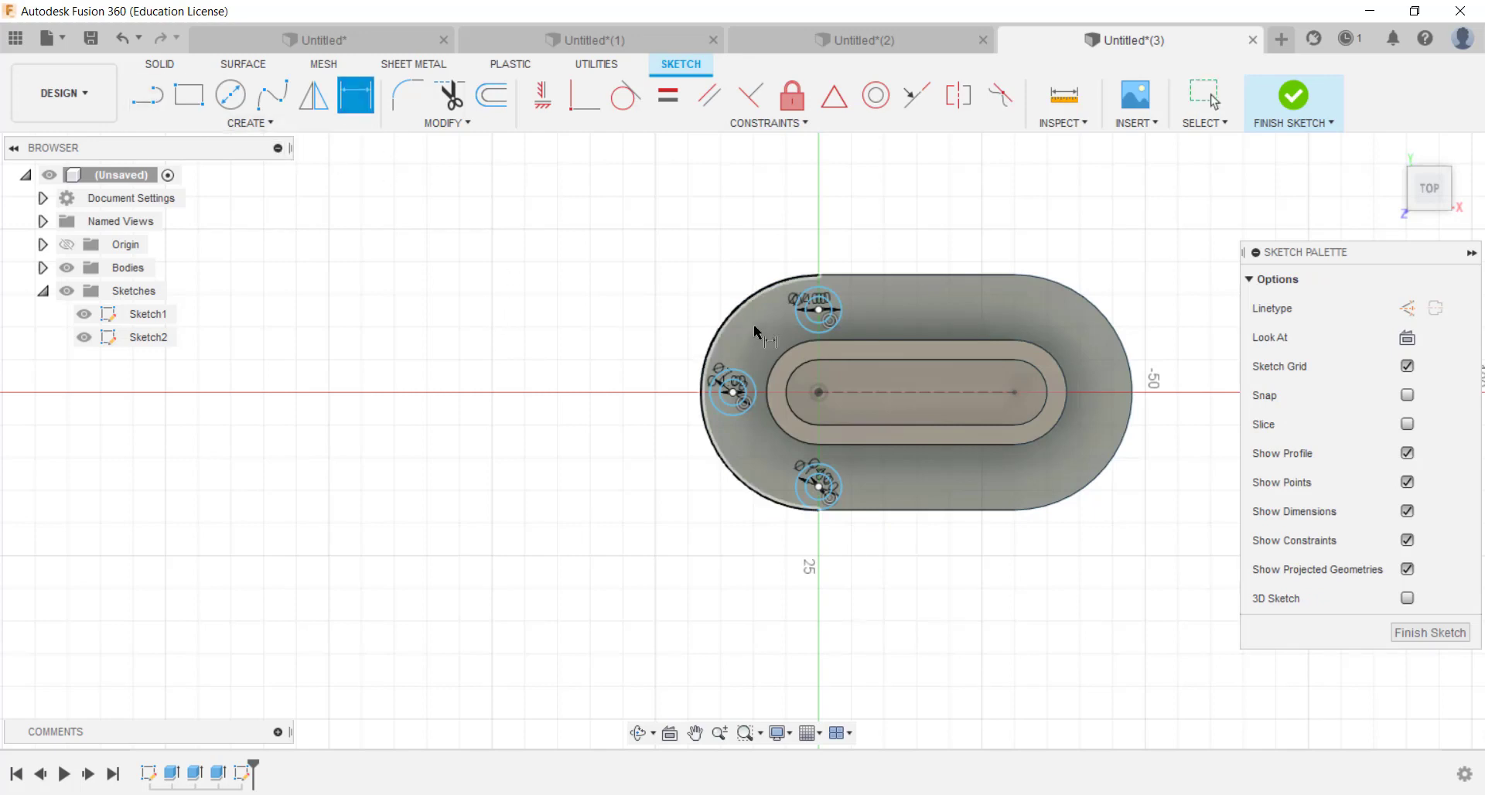
{"action": "left_click", "coordinate": [818, 310]}
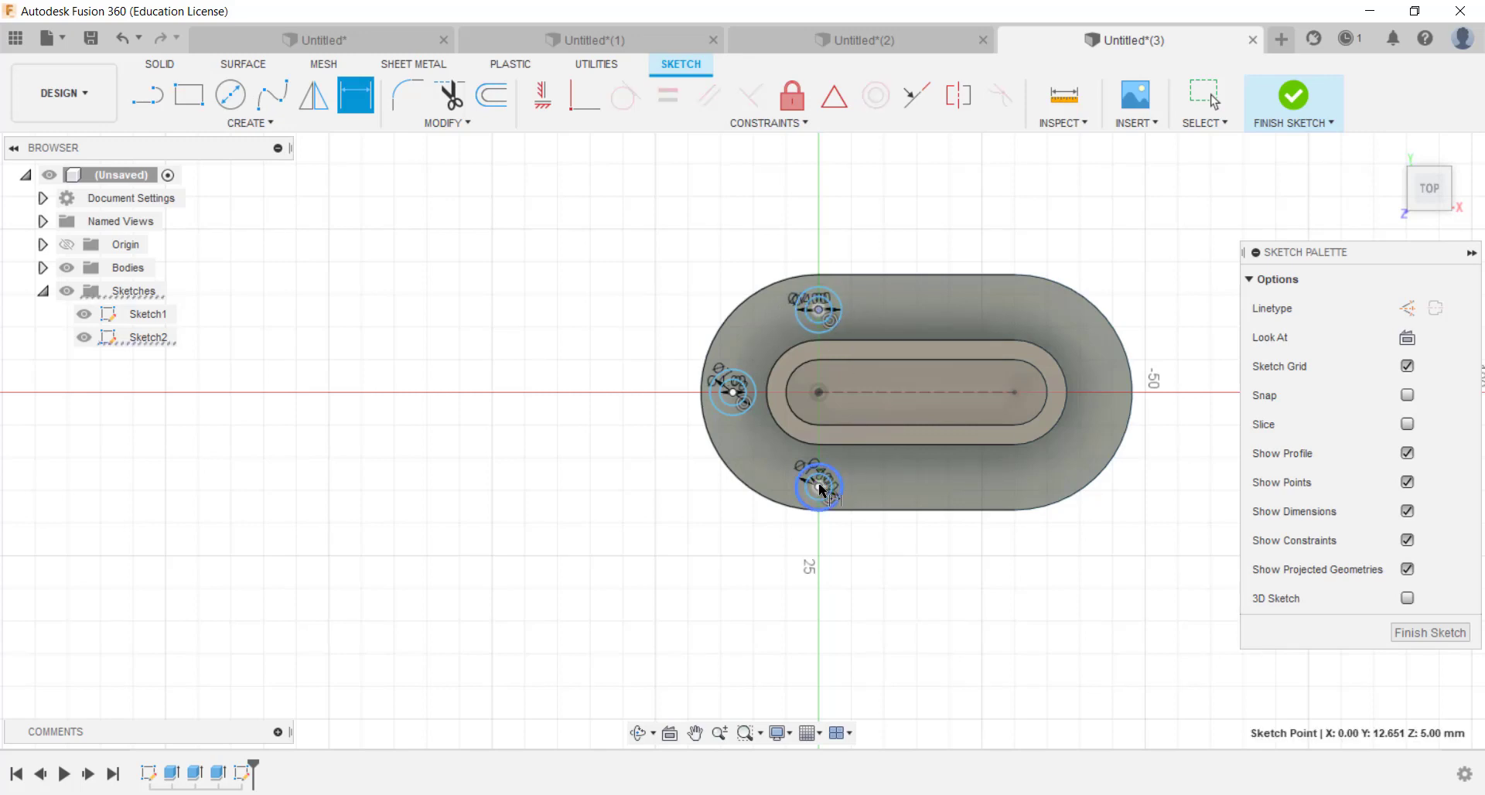
{"action": "left_click", "coordinate": [818, 485]}
{"action": "left_click", "coordinate": [551, 464]}
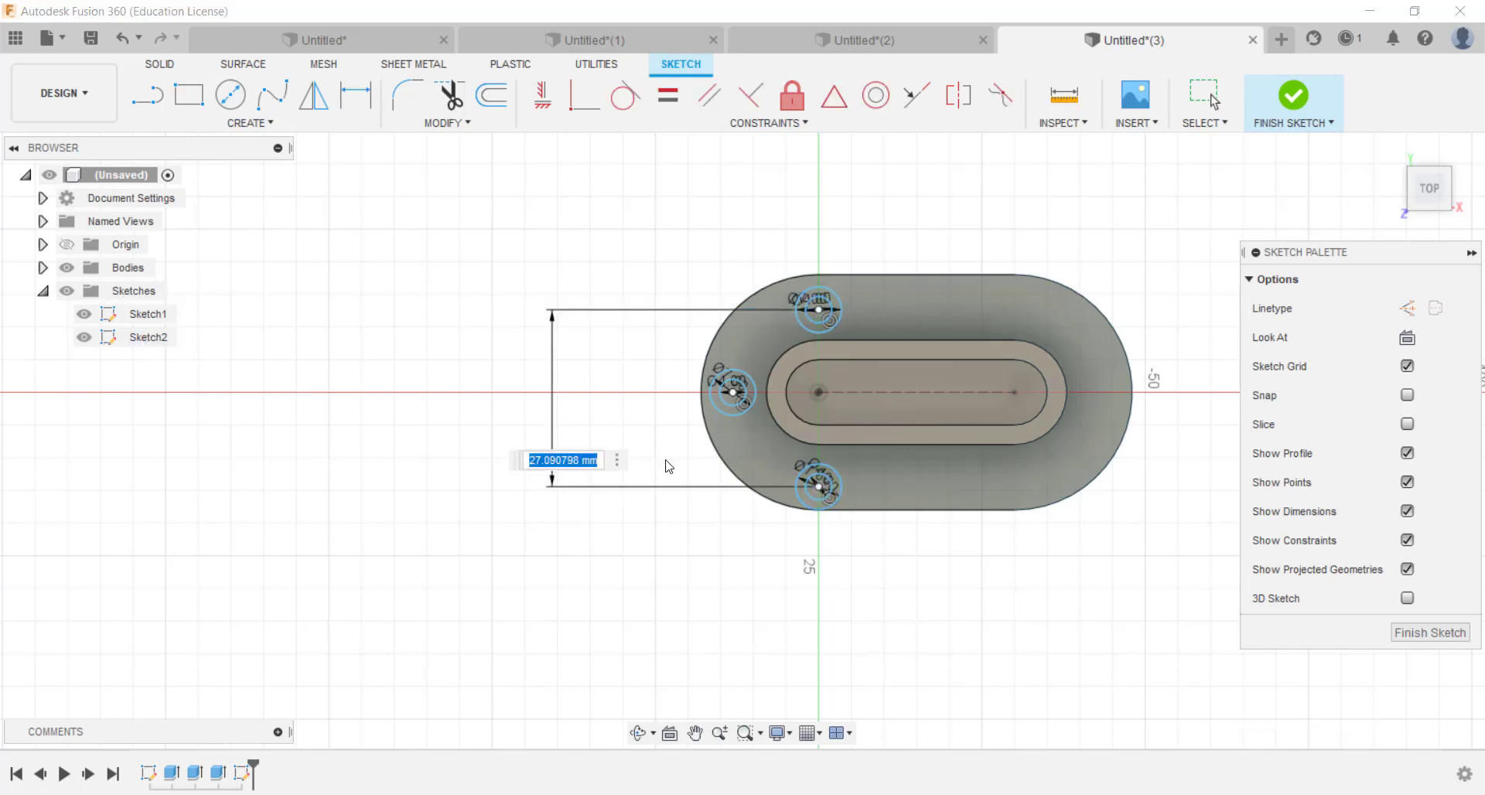
{"action": "type", "text": "26"}
{"action": "key", "text": "Return"}
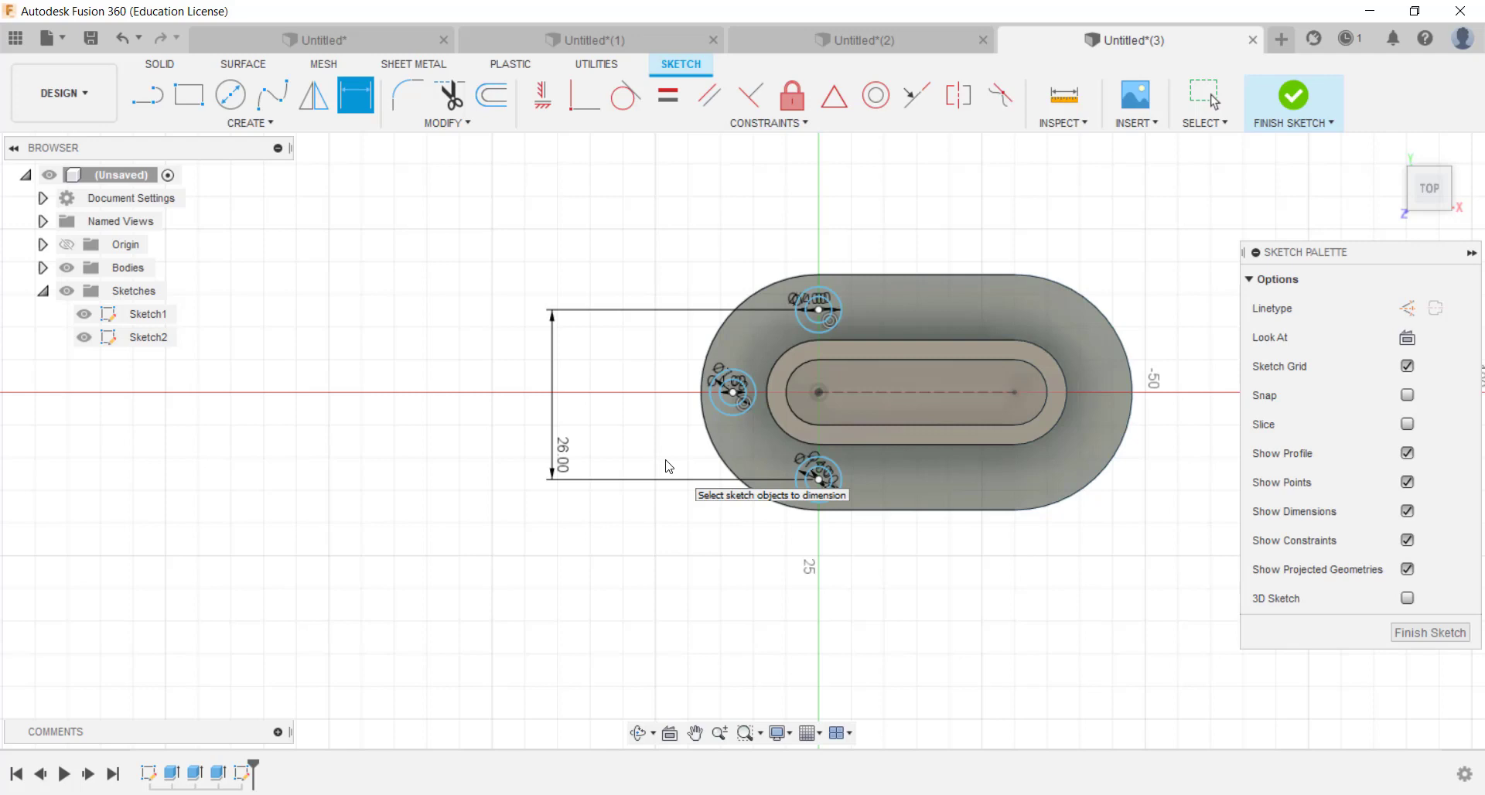
- Set the top hole centre 5 mm below the plate's top straight edge
{"action": "left_click", "coordinate": [821, 312]}
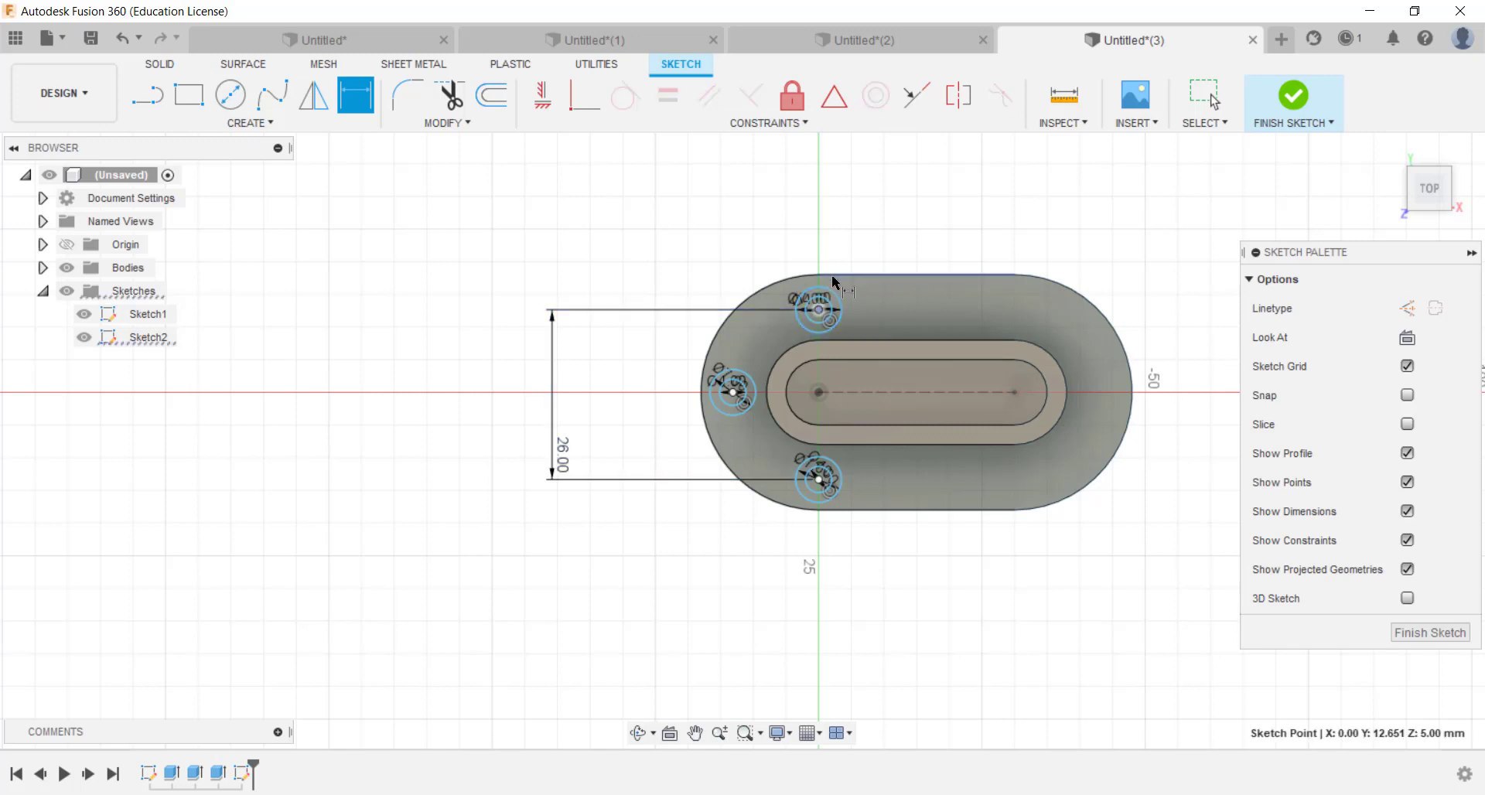
{"action": "left_click", "coordinate": [786, 277]}
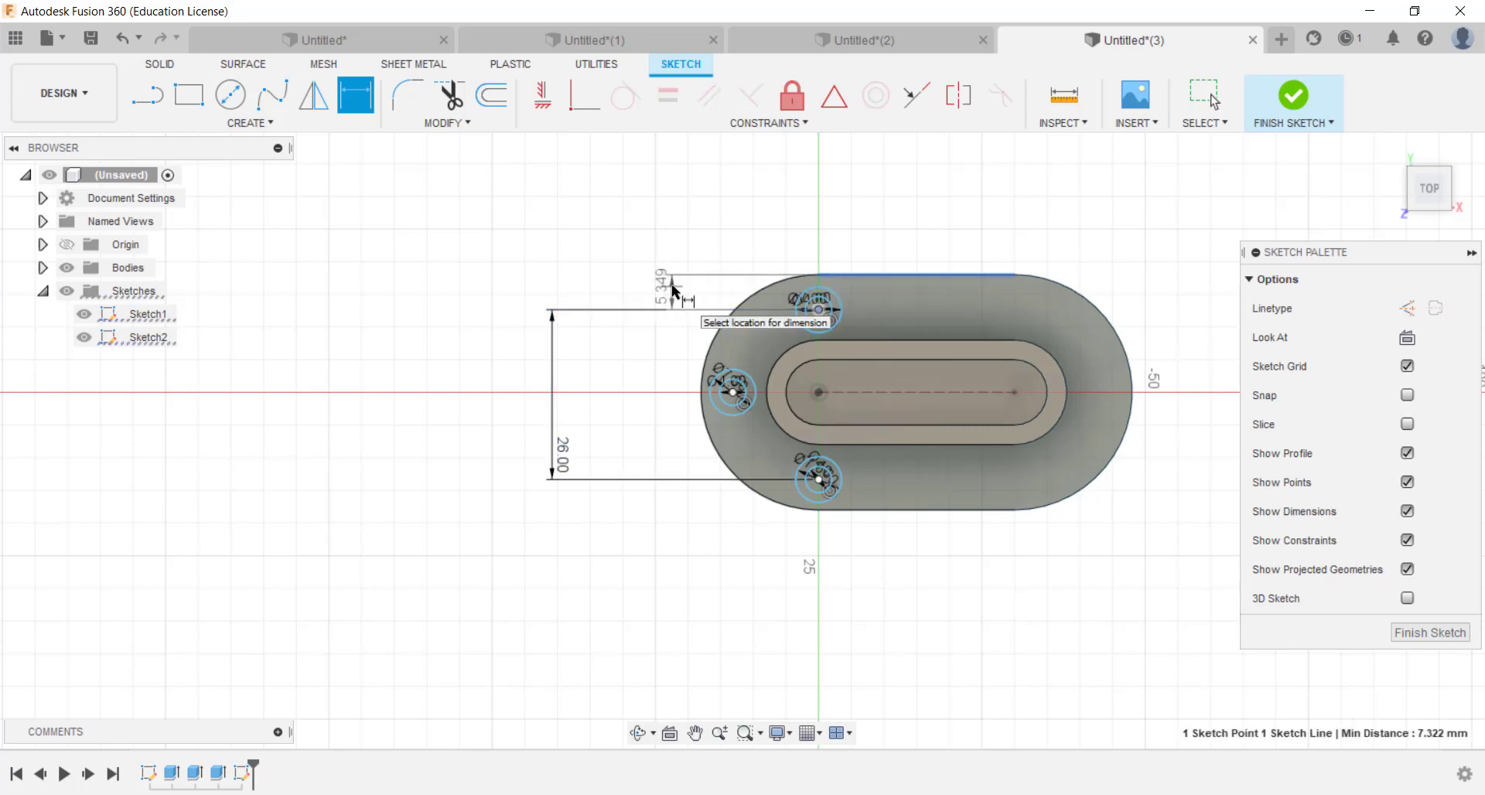
{"action": "key", "text": "Escape"}
{"action": "key", "text": "d"}
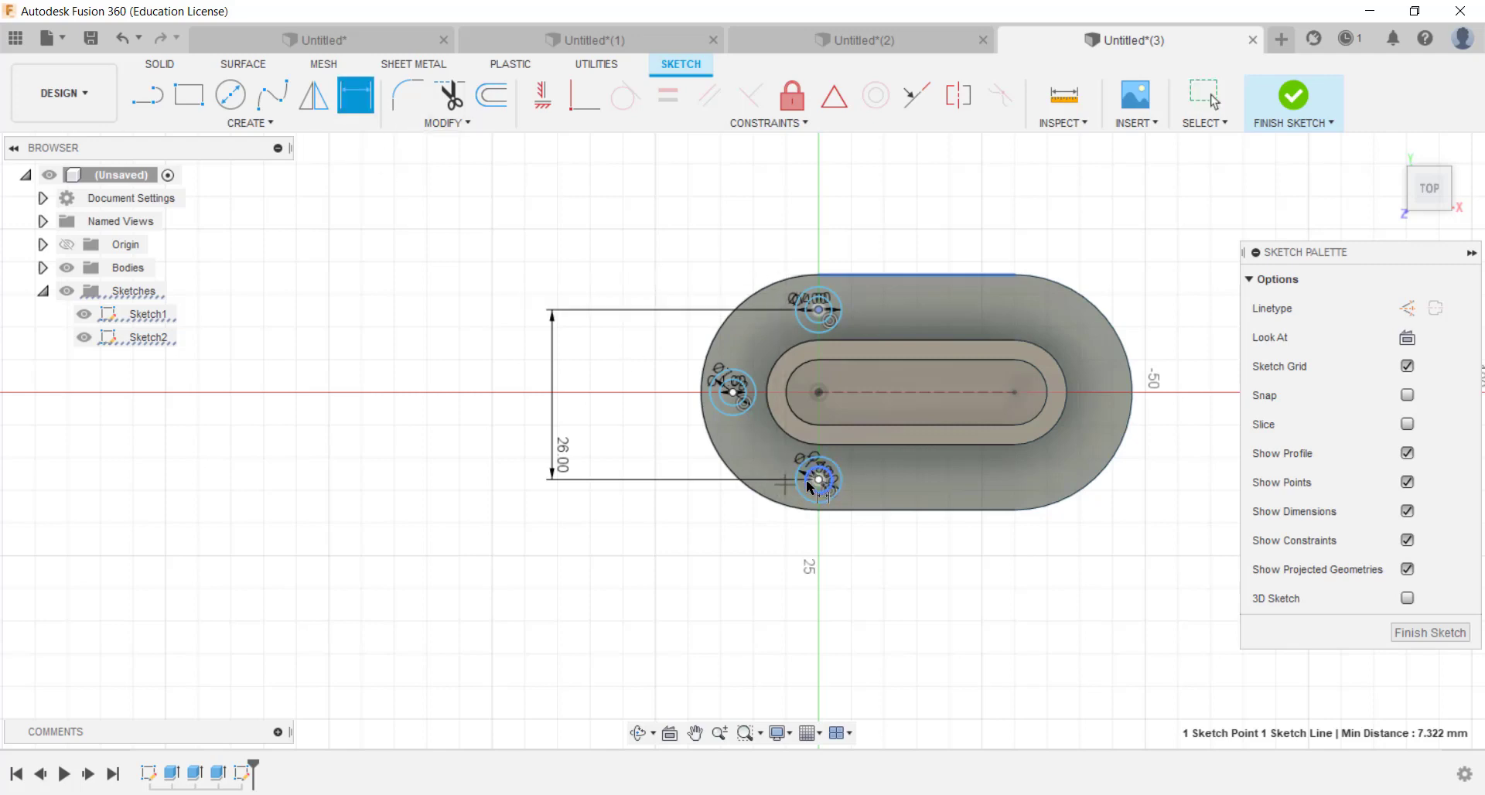
{"action": "left_click", "coordinate": [819, 483]}
{"action": "left_click", "coordinate": [858, 510]}
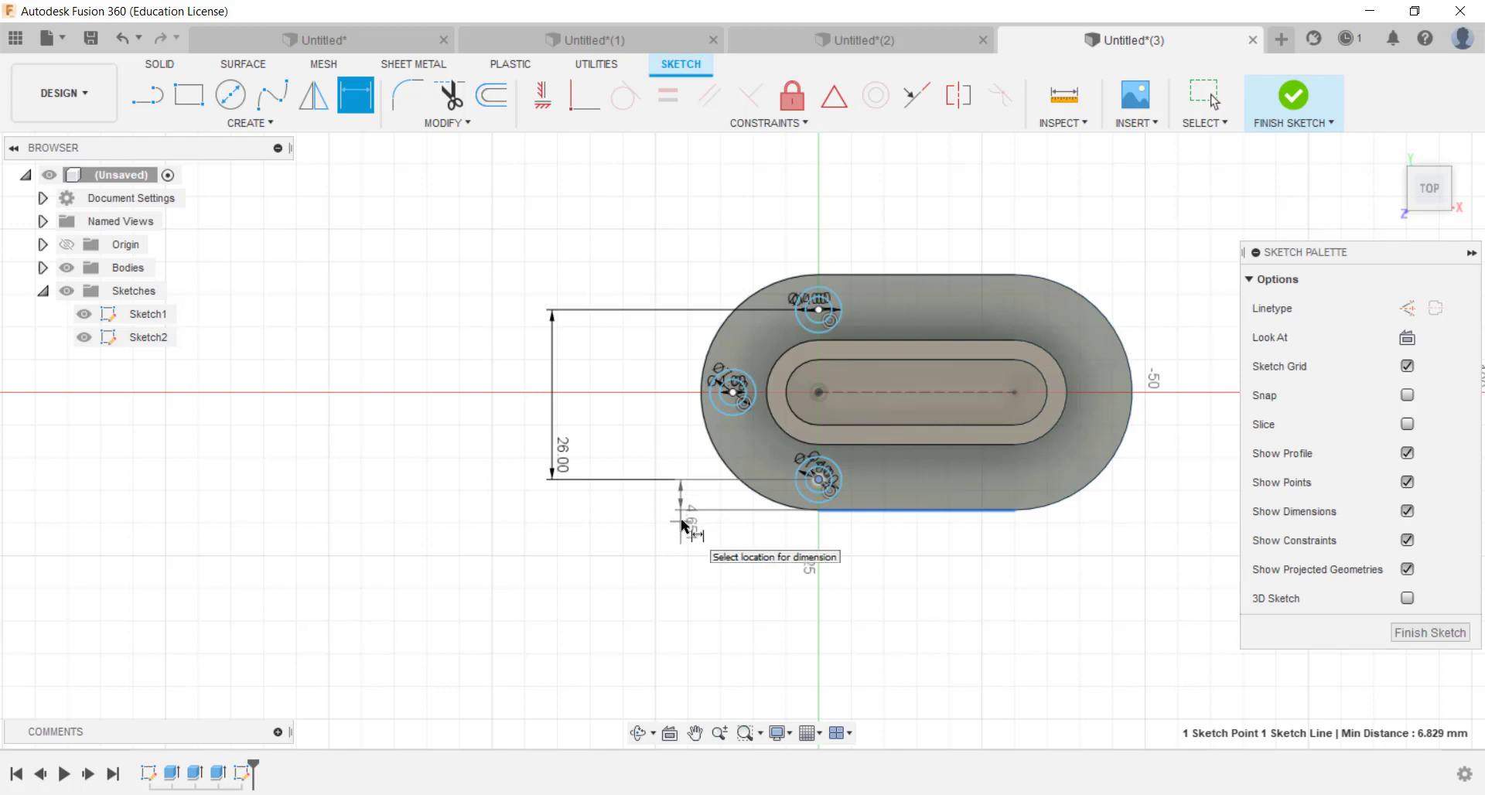
{"action": "key", "text": "Escape"}
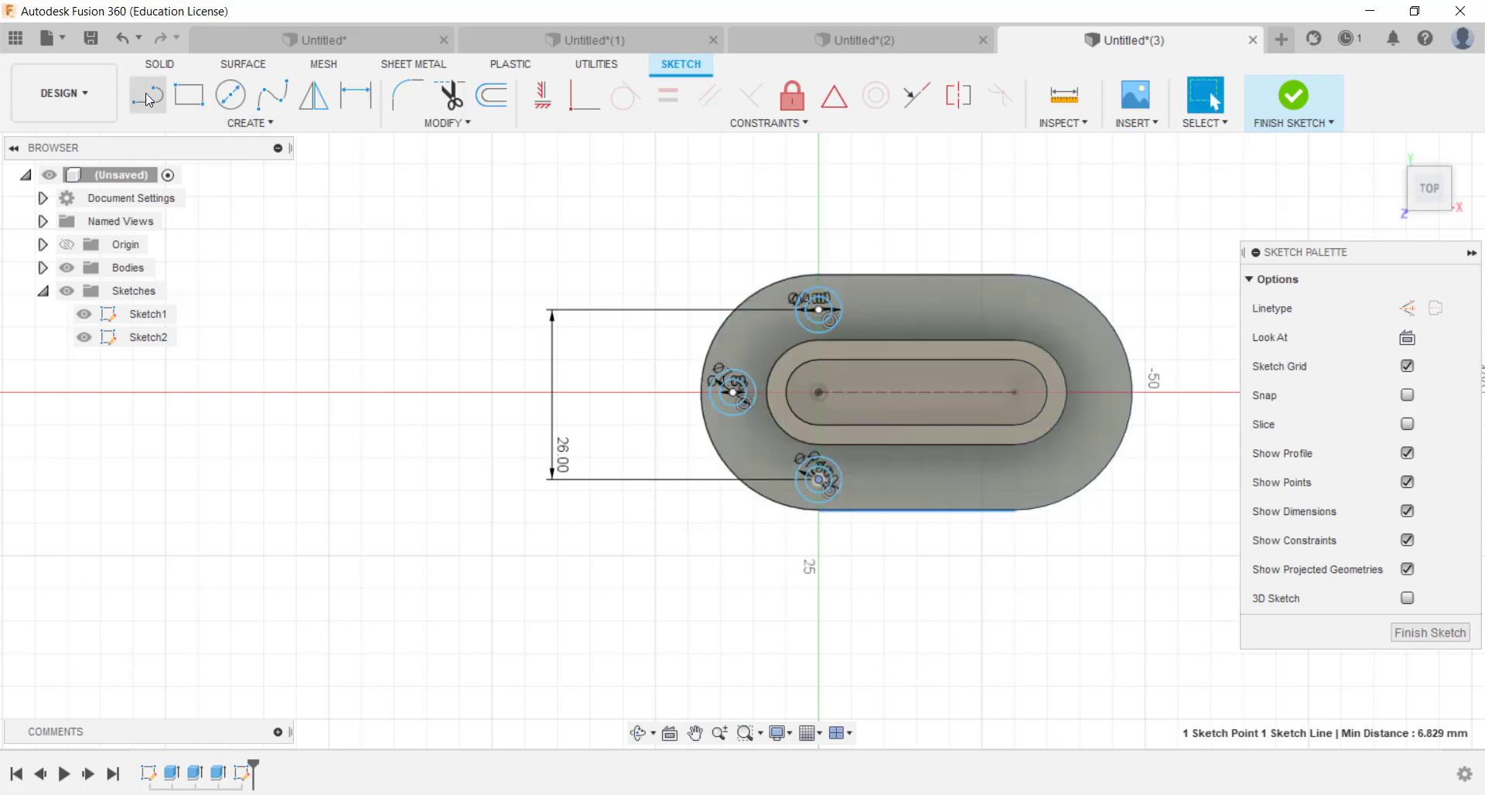
{"action": "left_click", "coordinate": [356, 95]}
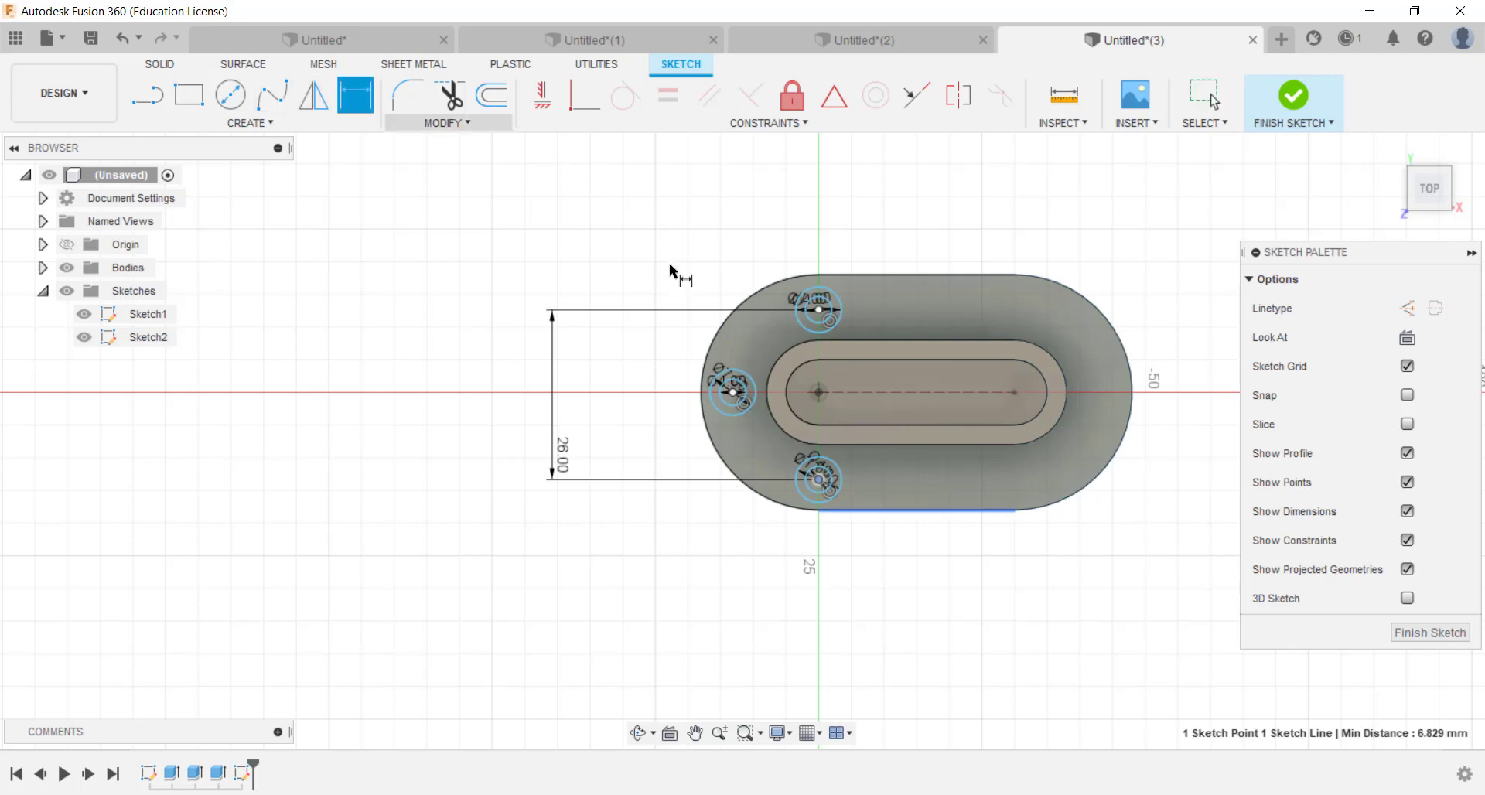
{"action": "left_click", "coordinate": [839, 275]}
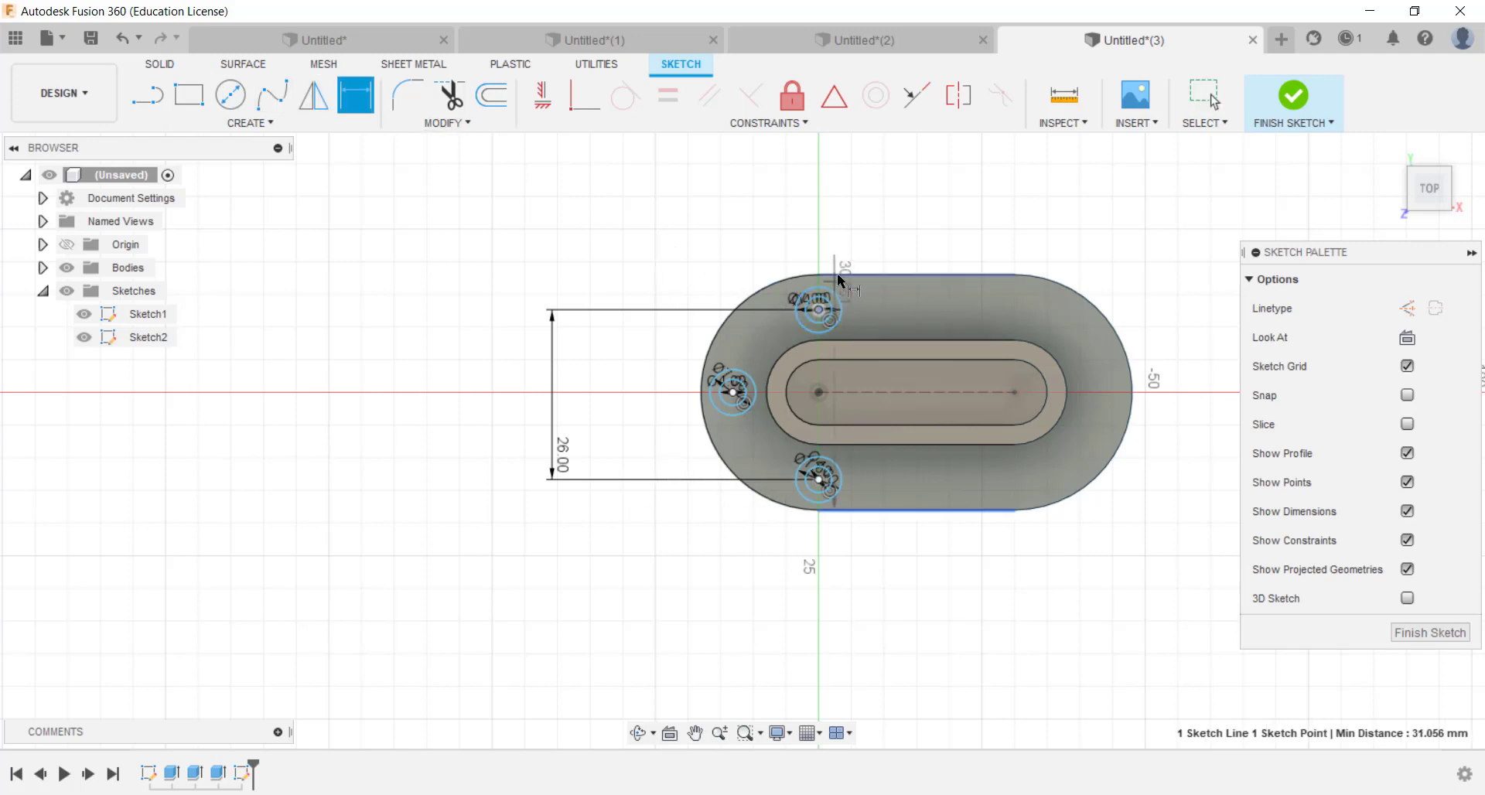
{"action": "left_click", "coordinate": [573, 266]}
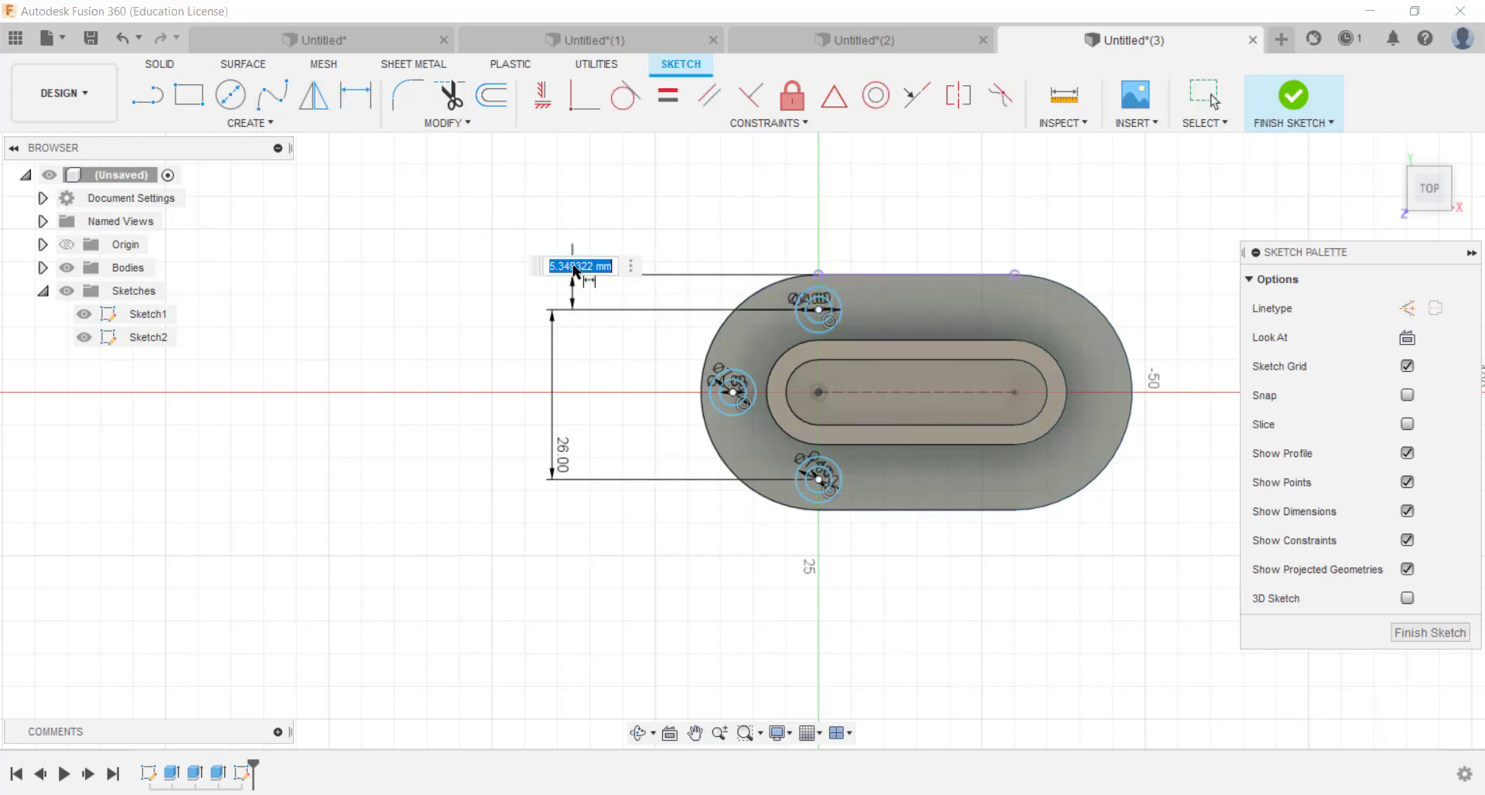
{"action": "type", "text": "5"}
{"action": "key", "text": "Return"}
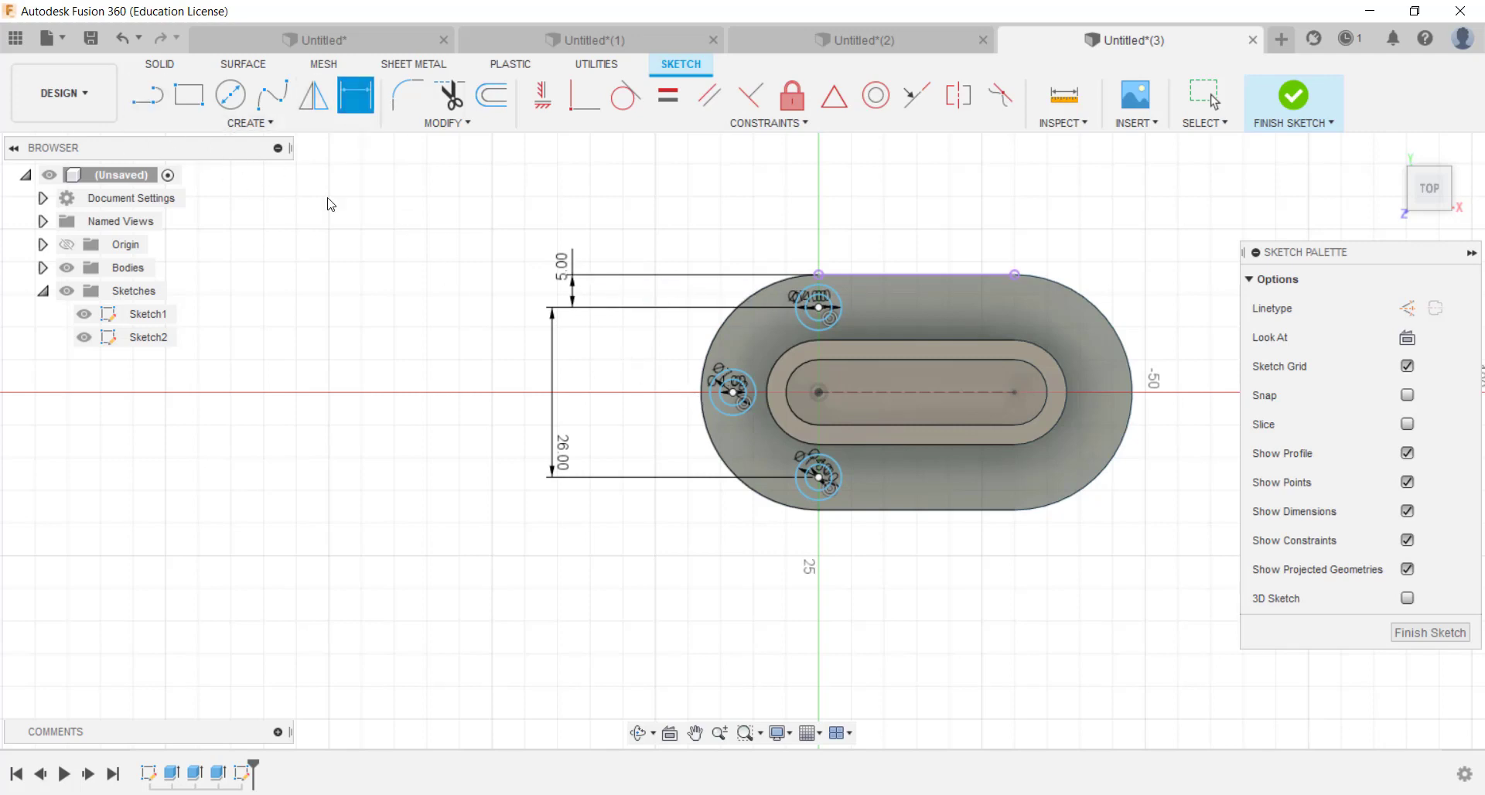
- Start a line from the slot's left centre point
{"action": "left_click", "coordinate": [818, 477]}
{"action": "left_click", "coordinate": [851, 510]}
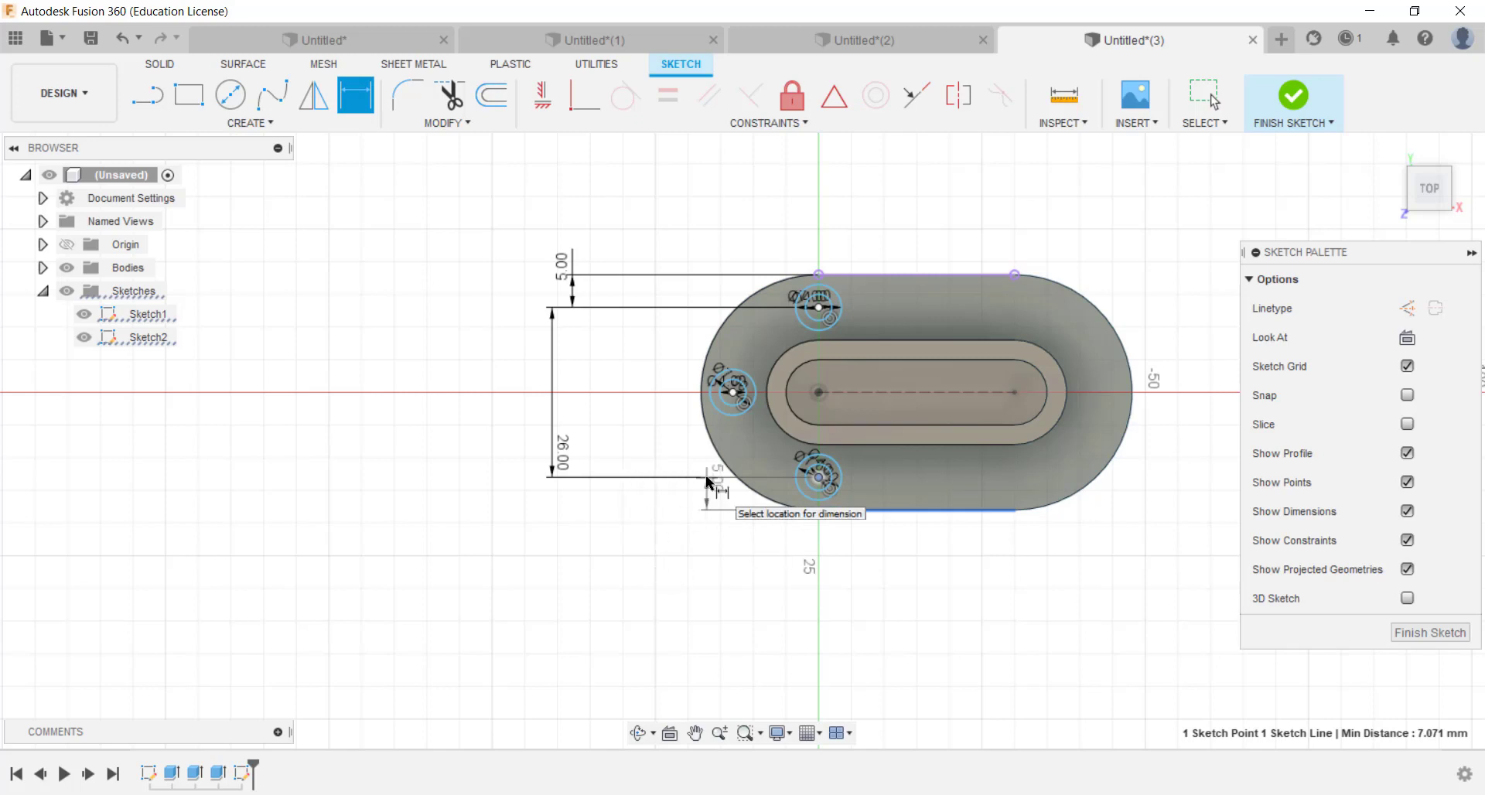
{"action": "key", "text": "Escape"}
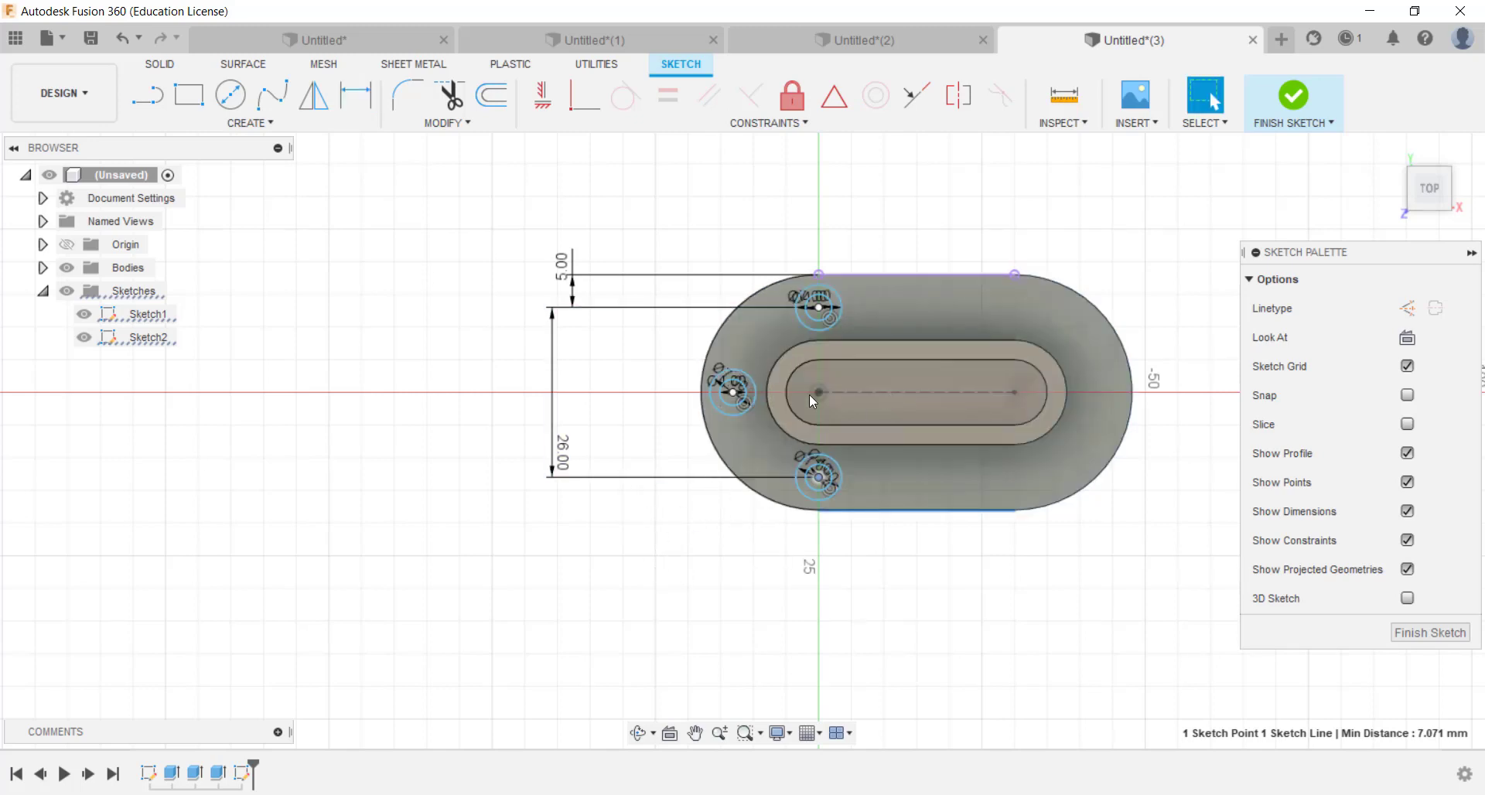
{"action": "left_click", "coordinate": [151, 95]}
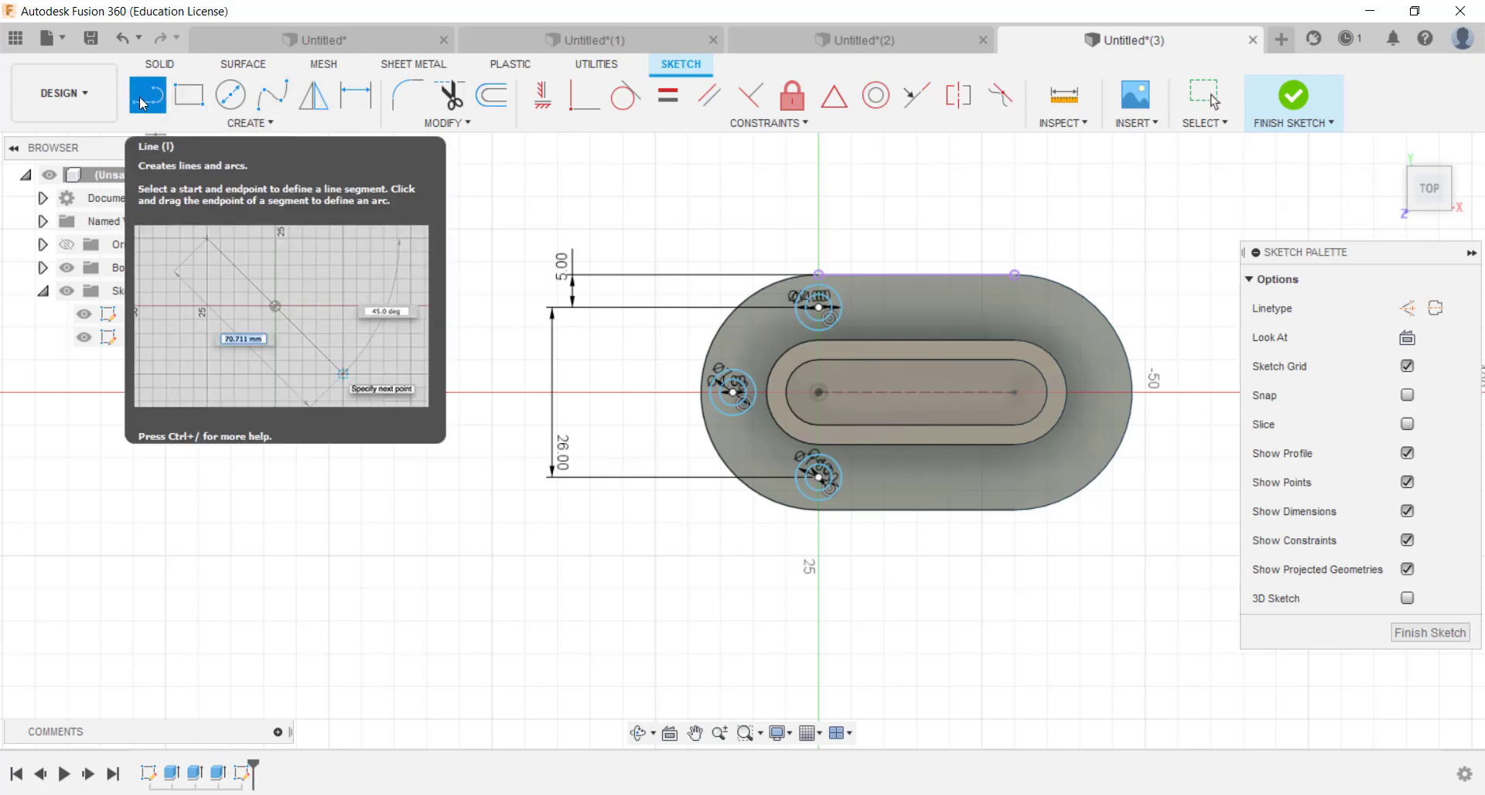
{"action": "left_click", "coordinate": [818, 392]}
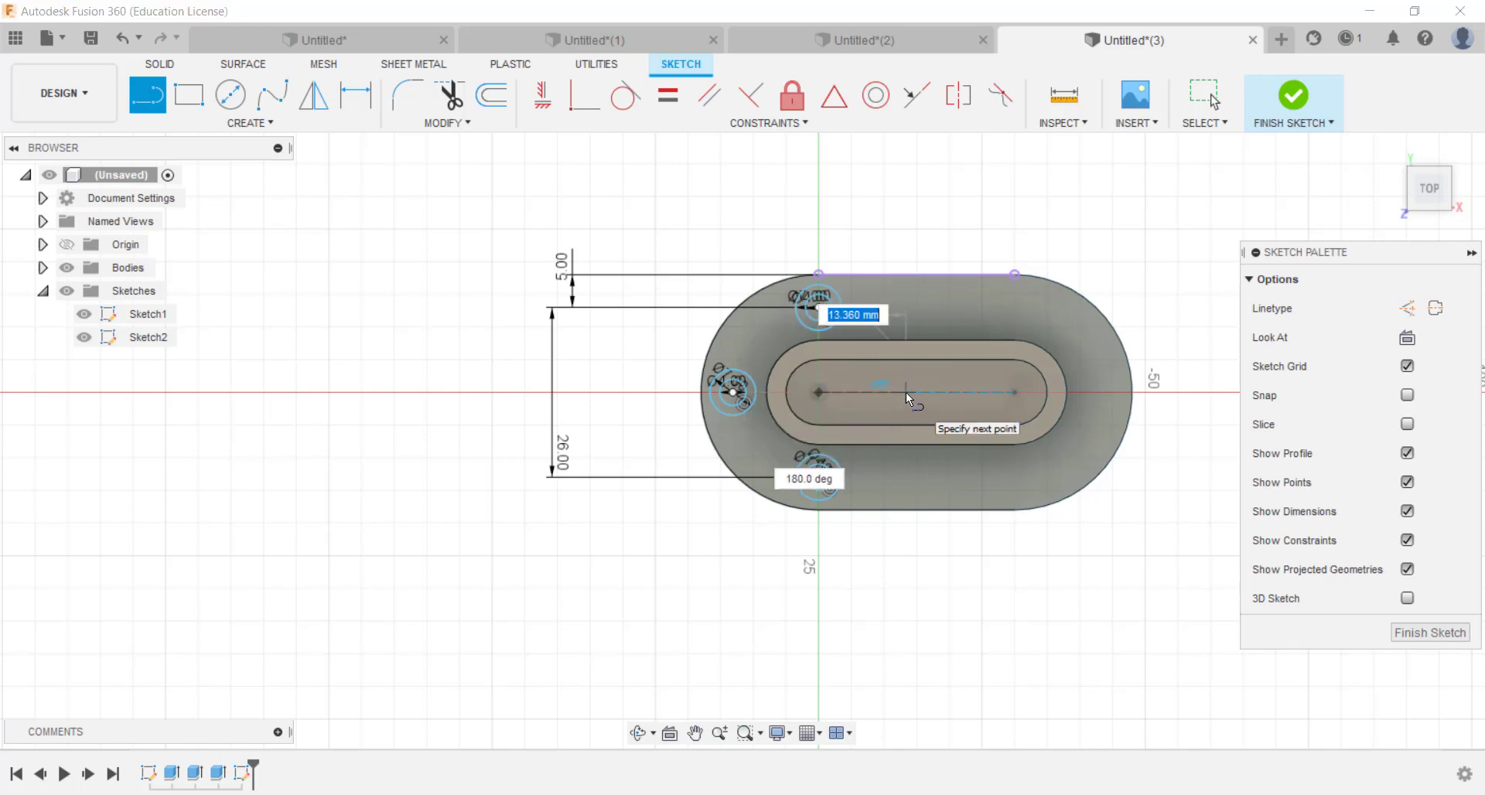
- Draw the line 15 mm long, then a 10 mm vertical line for the mirror axis
{"action": "type", "text": "15"}
{"action": "key", "text": "Return"}
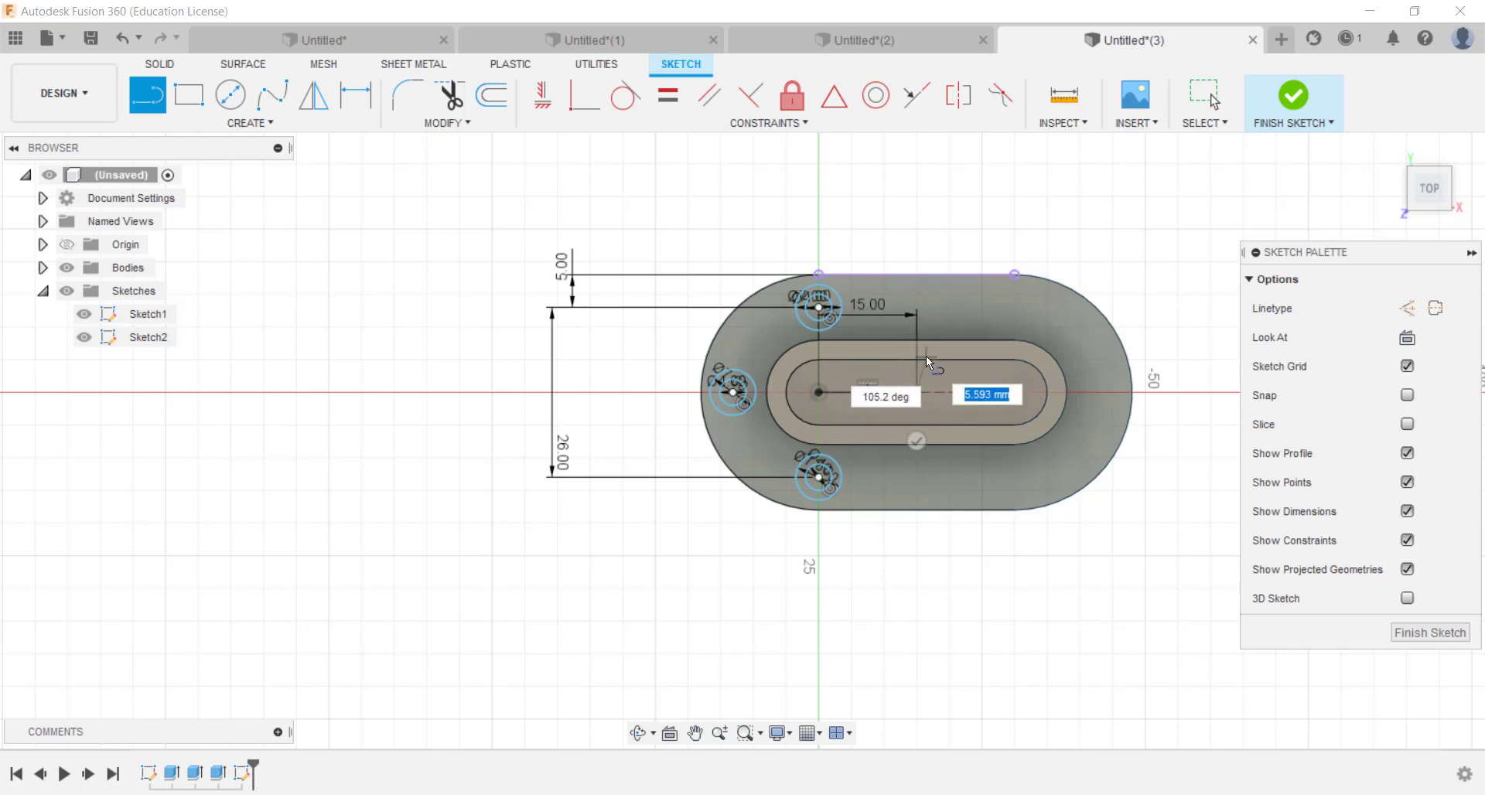
{"action": "type", "text": "10"}
{"action": "key", "text": "Return"}
{"action": "key", "text": "Escape"}
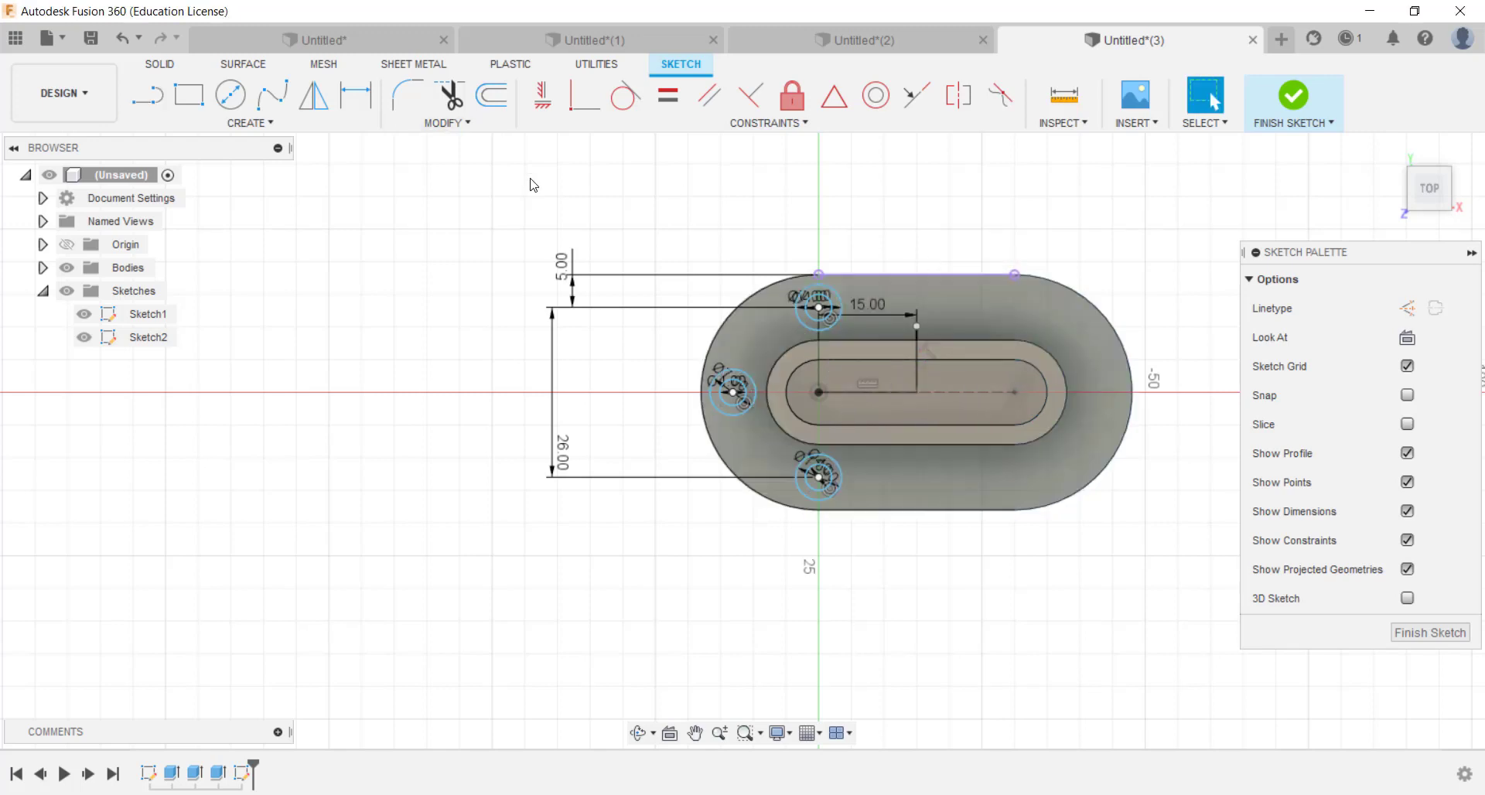
- Start Mirror and select the left, top and bottom hole and counterbore circles
{"action": "left_click", "coordinate": [195, 122]}
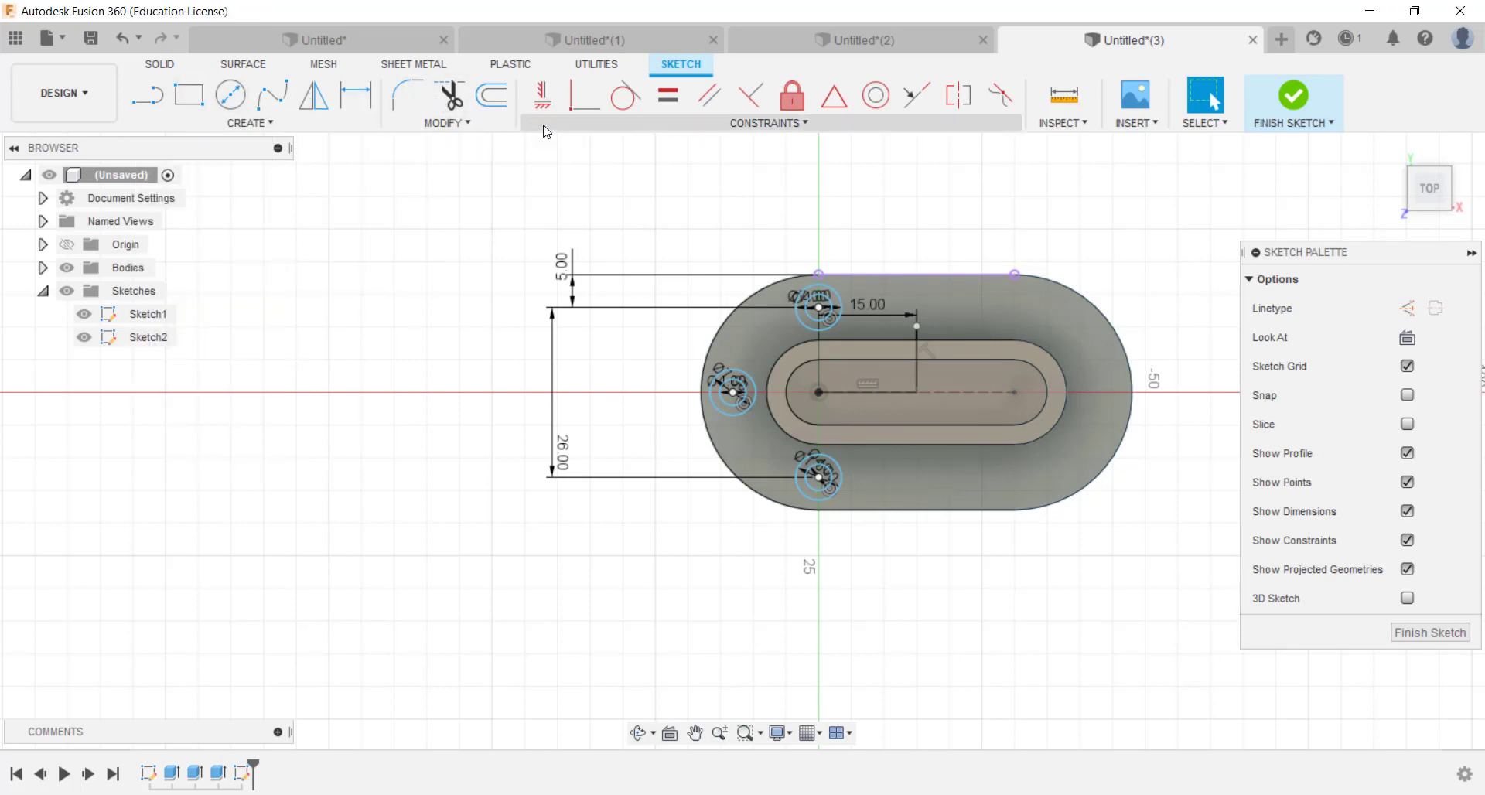
{"action": "left_click", "coordinate": [314, 95]}
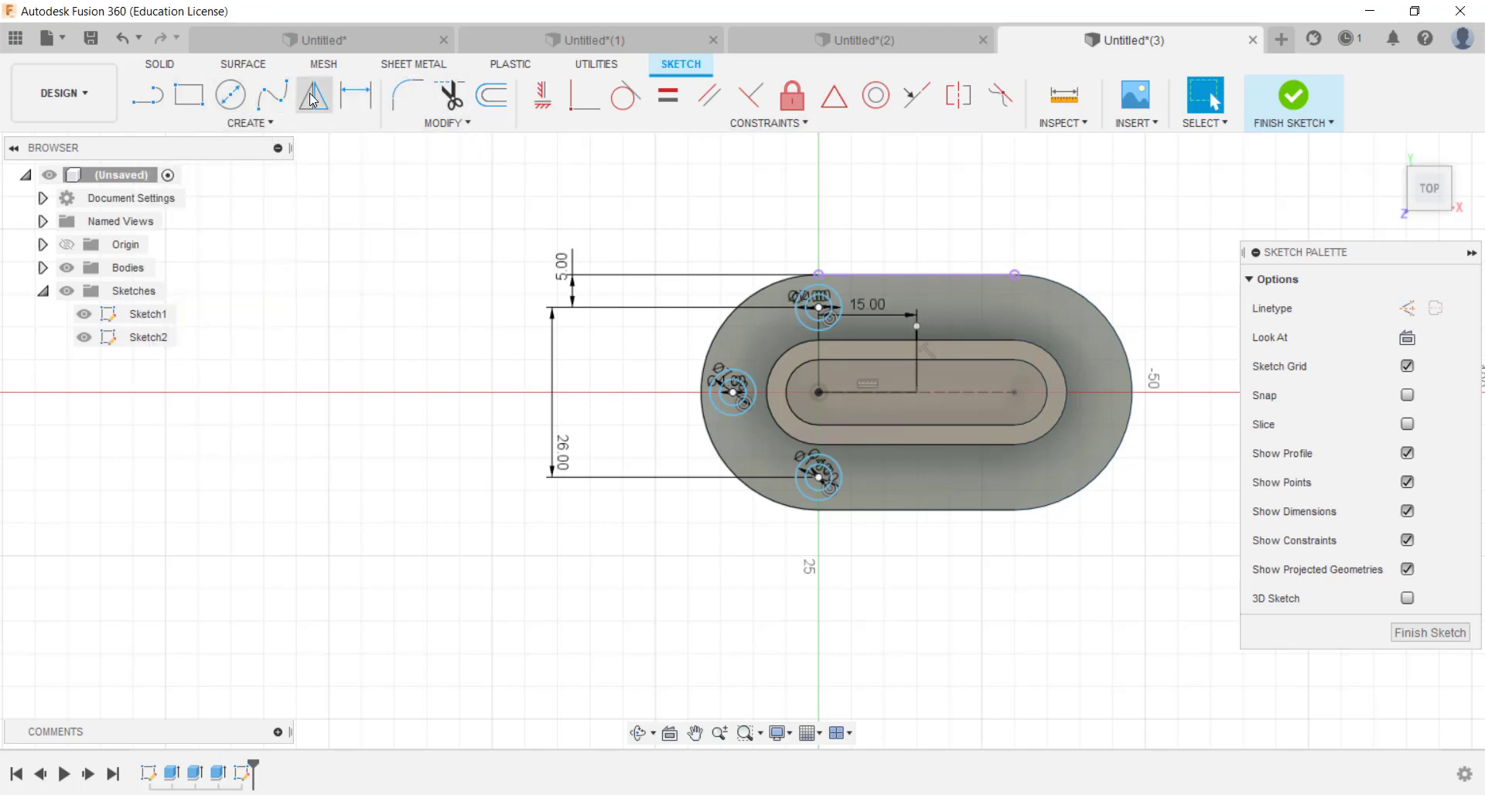
{"action": "left_click", "coordinate": [801, 319]}
{"action": "left_click", "coordinate": [739, 391]}
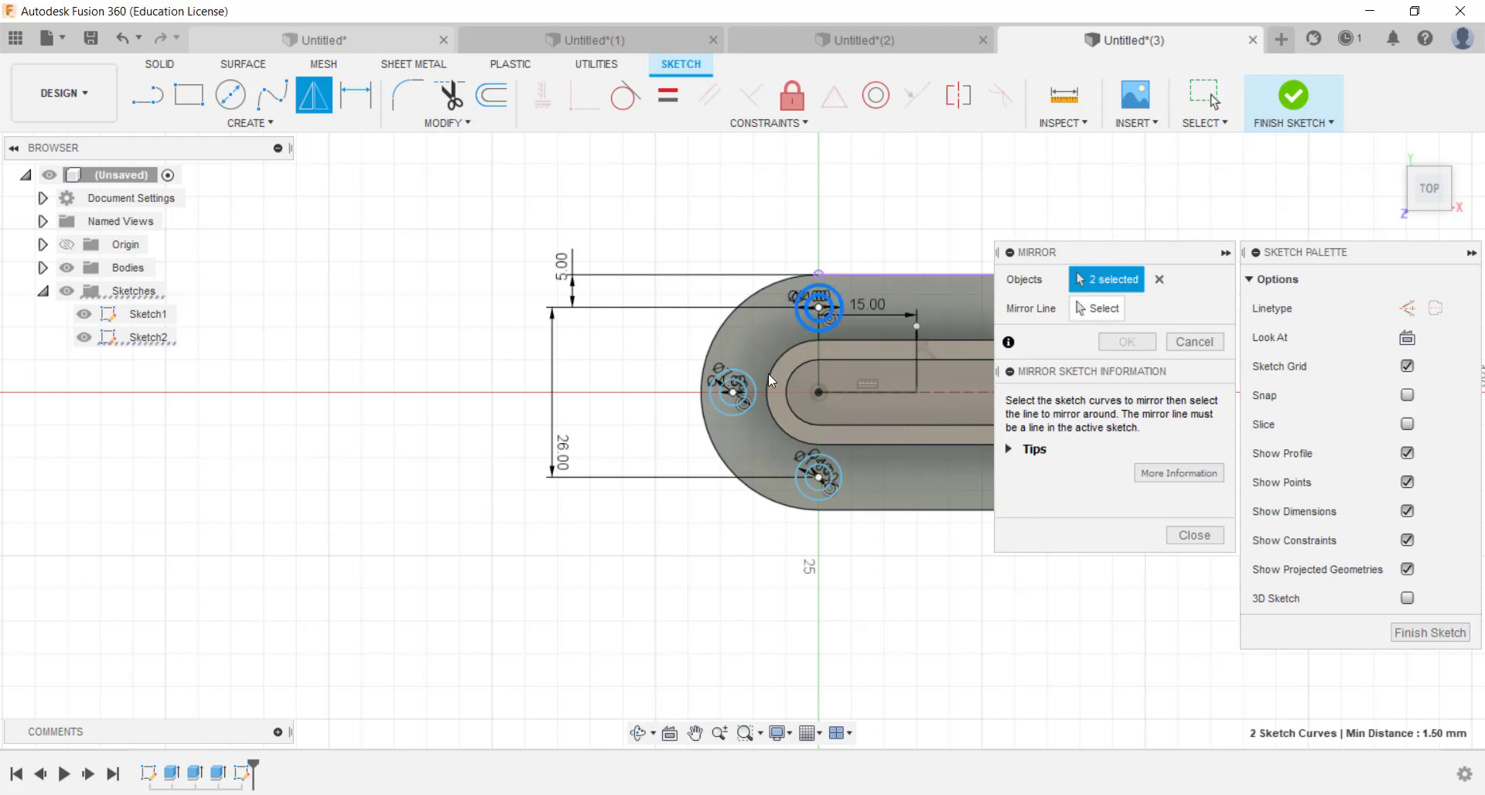
{"action": "left_click", "coordinate": [736, 398]}
{"action": "left_click", "coordinate": [733, 389]}
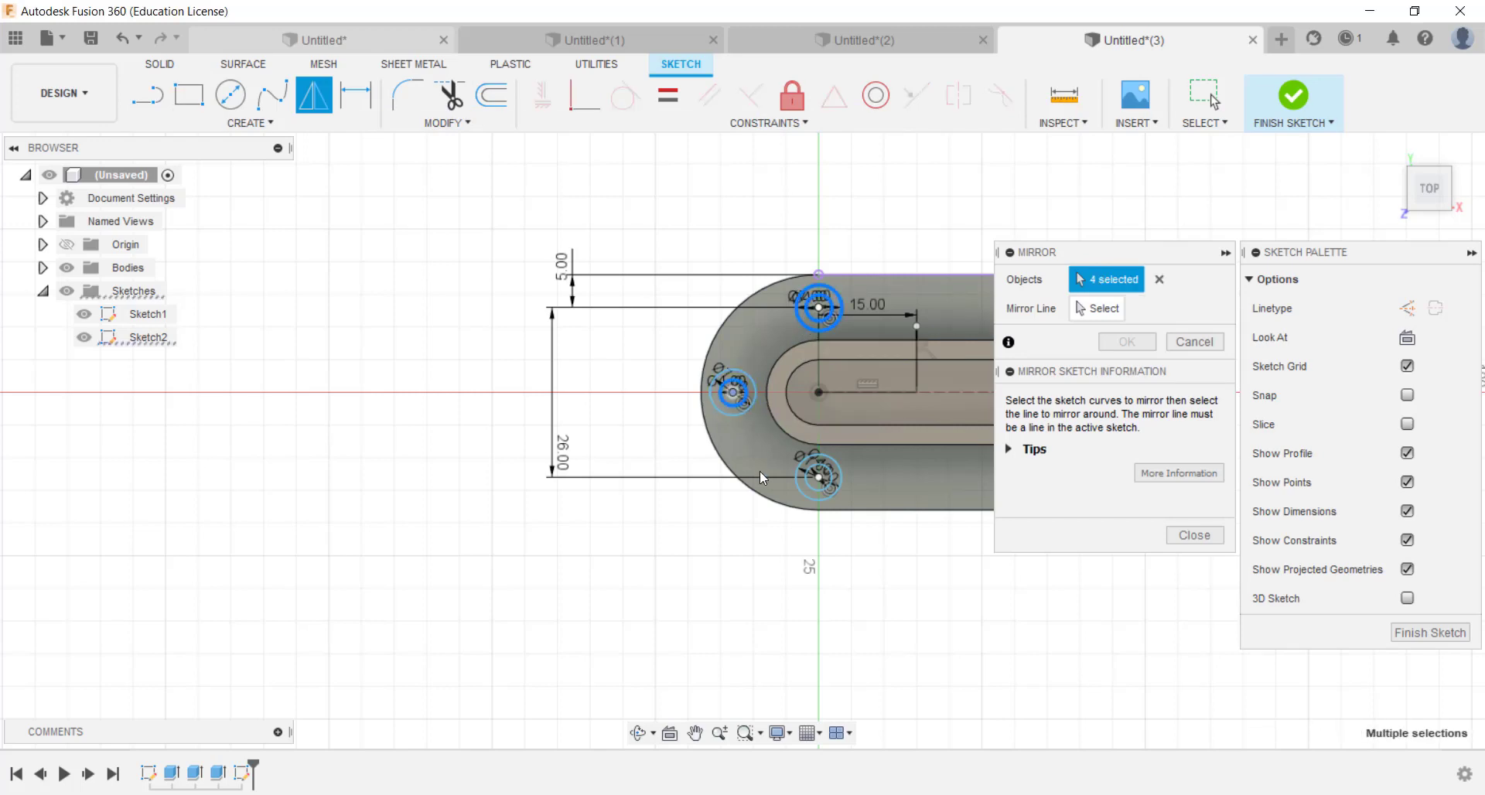
{"action": "left_click", "coordinate": [805, 499]}
{"action": "left_click", "coordinate": [812, 488]}
{"action": "left_click", "coordinate": [818, 474]}
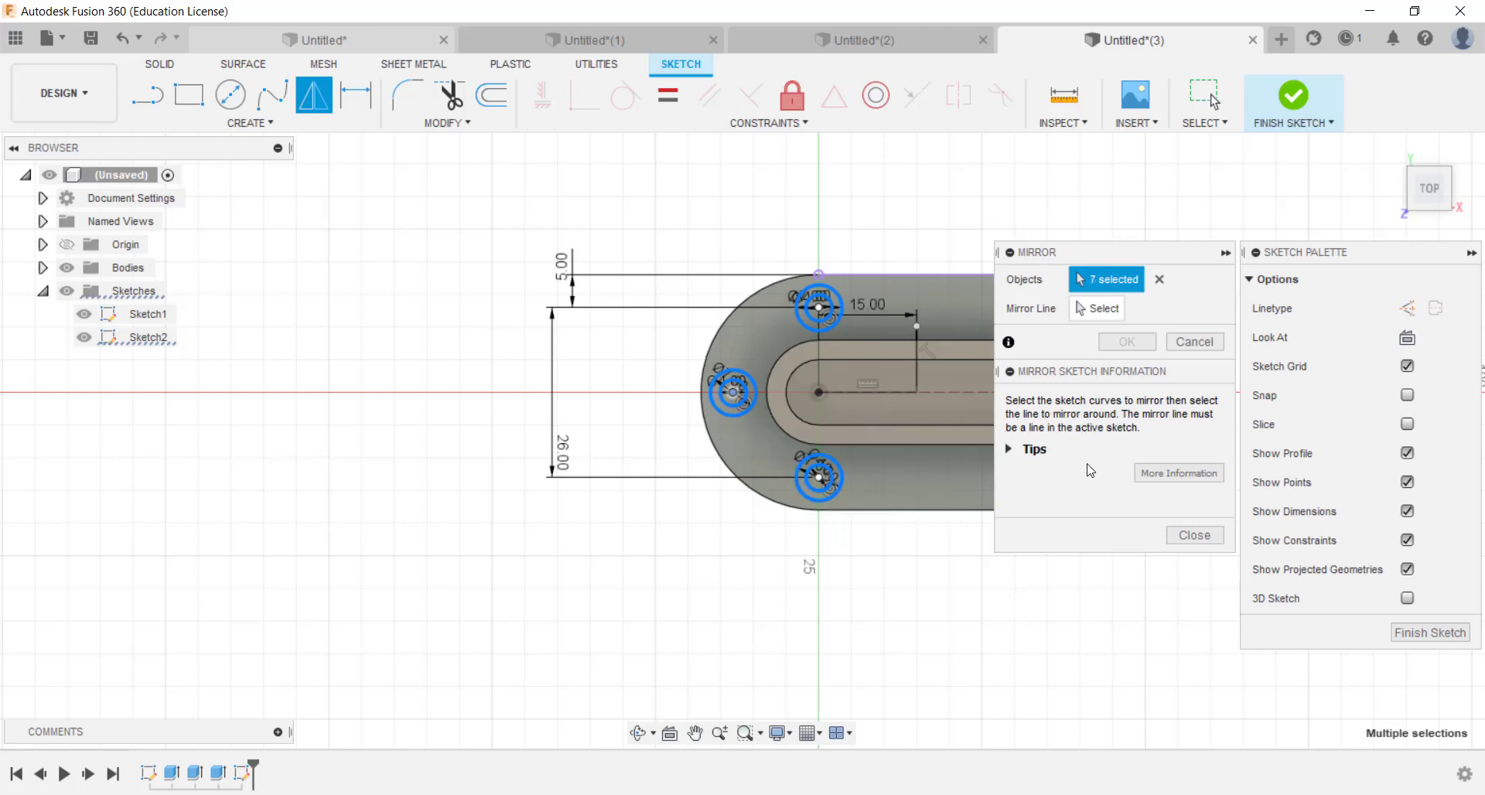
- Mirror the circles across the 10 mm vertical line to the plate's right end
{"action": "left_click", "coordinate": [1097, 309]}
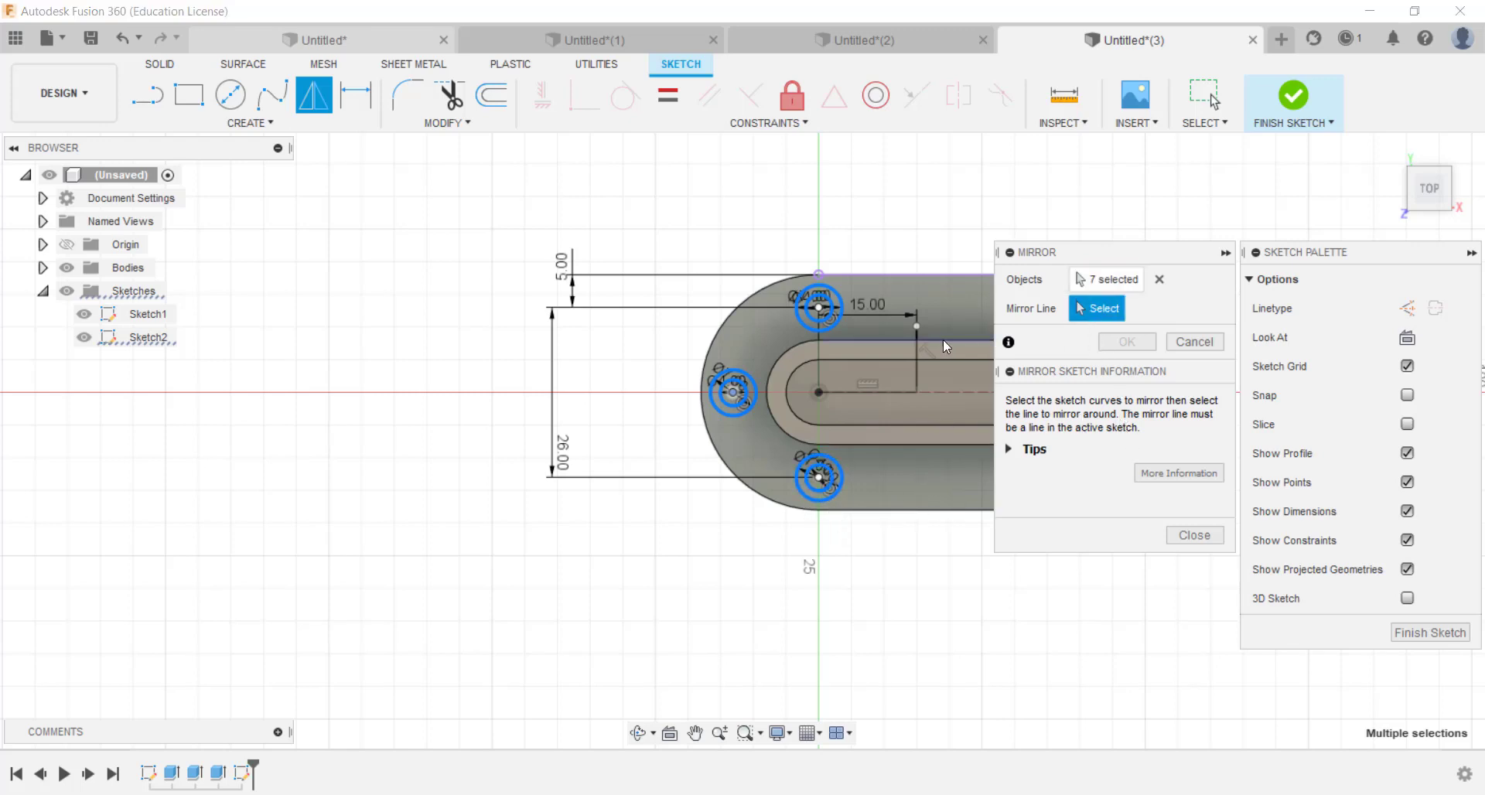
{"action": "left_click", "coordinate": [916, 366]}
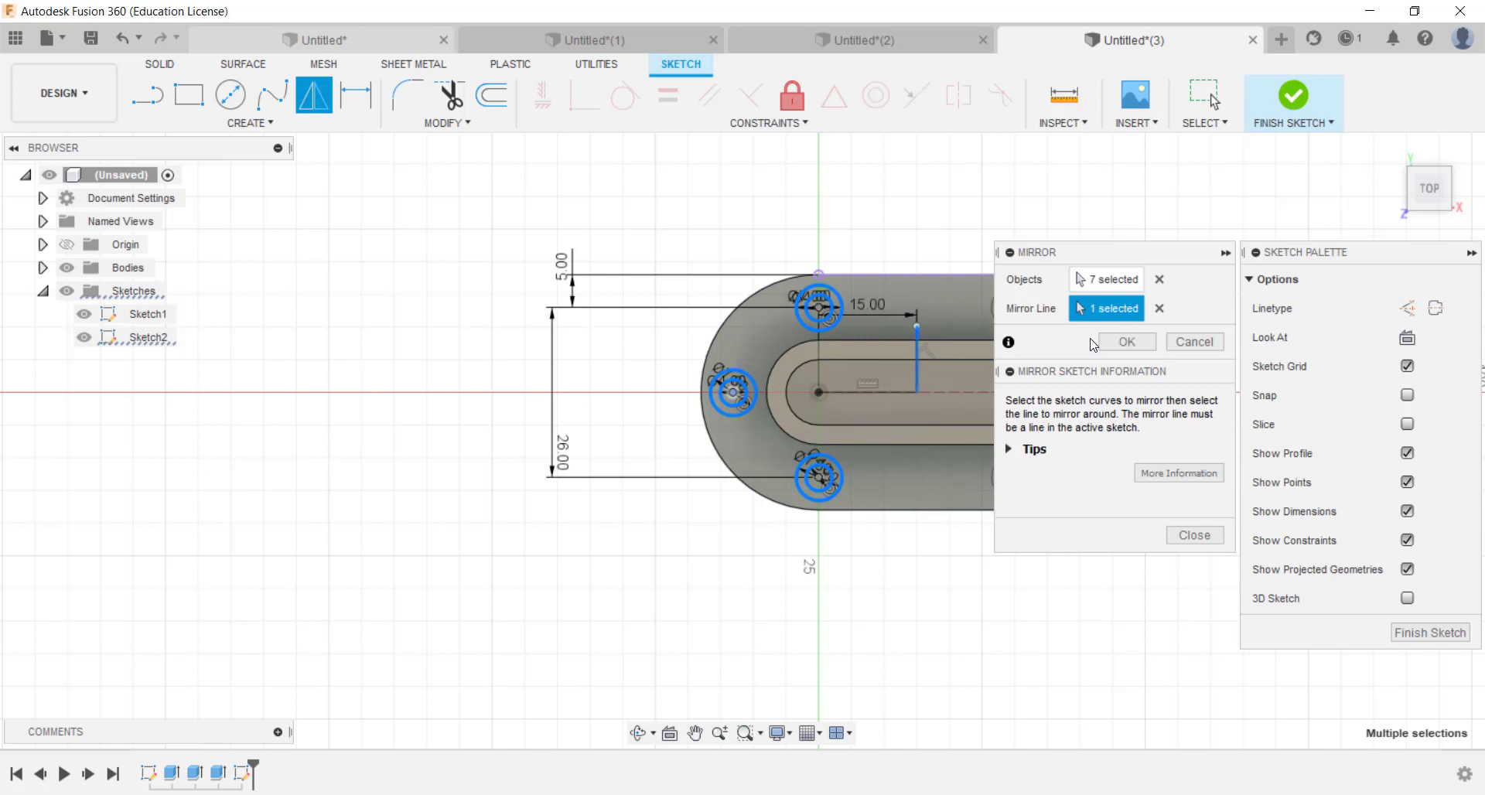
{"action": "left_click_drag", "start_coordinate": [1143, 377], "coordinate": [577, 414]}
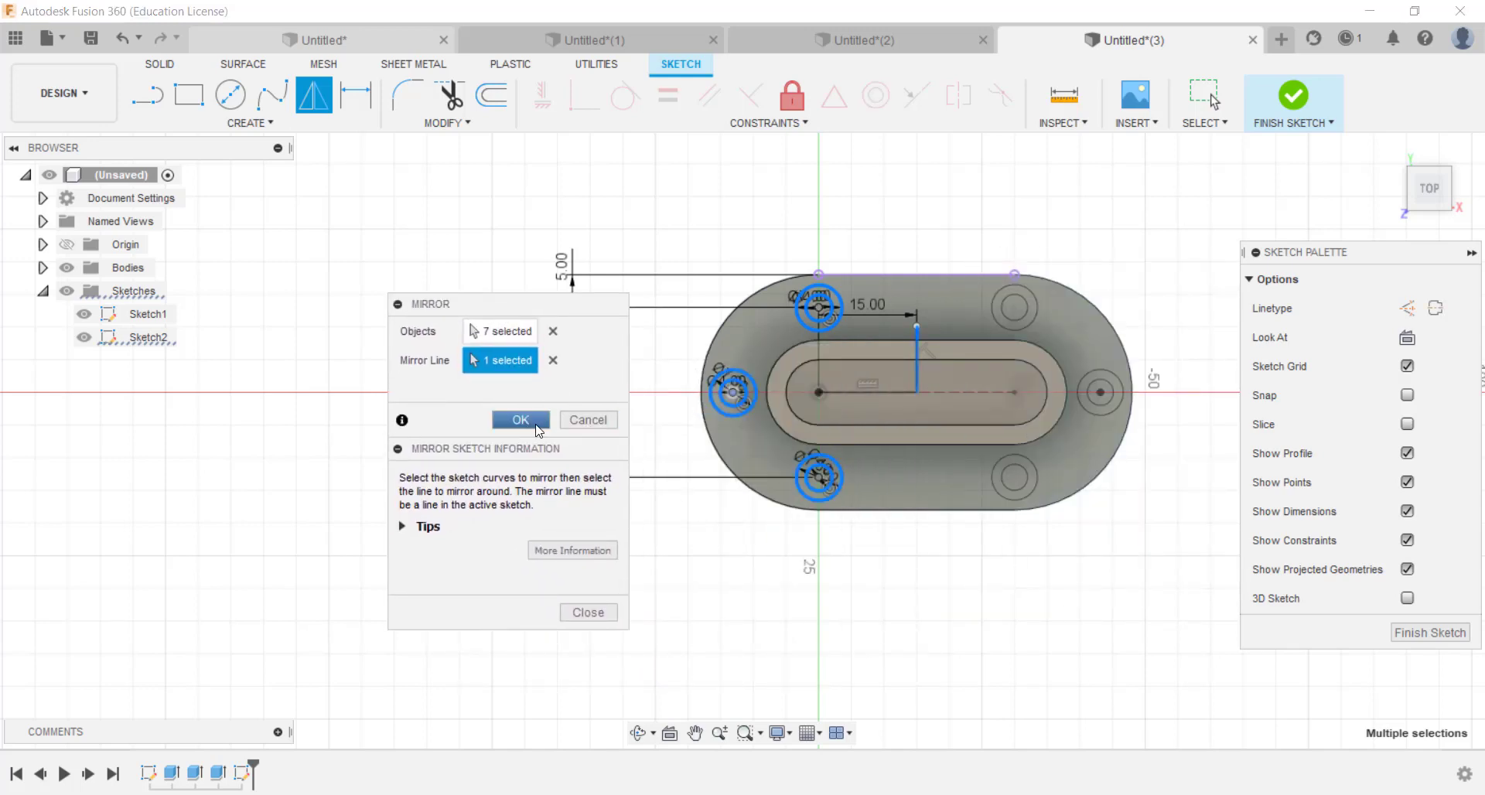
{"action": "left_click", "coordinate": [539, 430]}
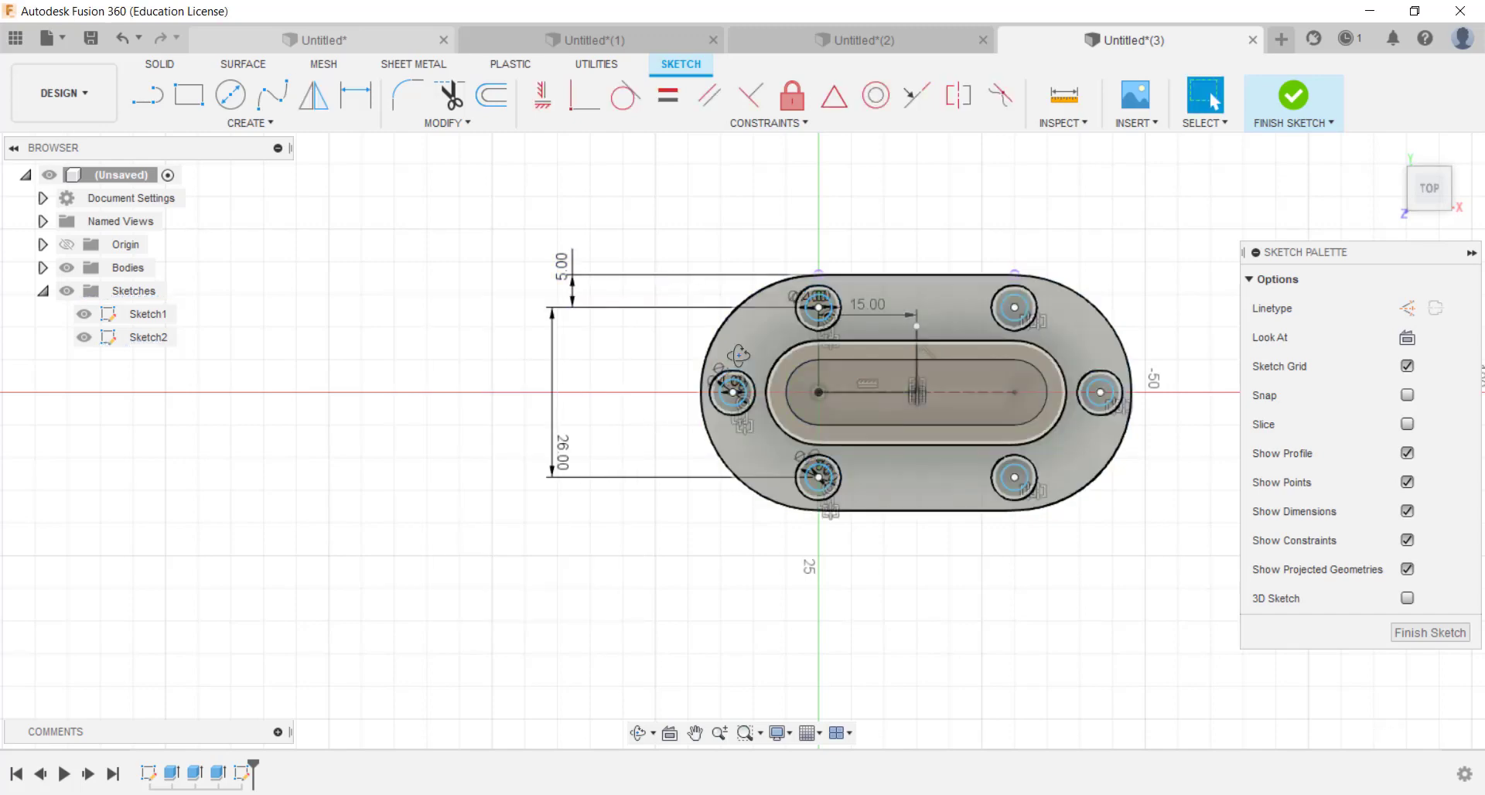
{"action": "middle_click_drag", "start_coordinate": [761, 402], "coordinate": [742, 279], "text": "shift"}
- Extrude the six small hole circles -10 mm as a cut through the plate, then make Sketch2 visible
{"action": "left_click", "coordinate": [1209, 95]}
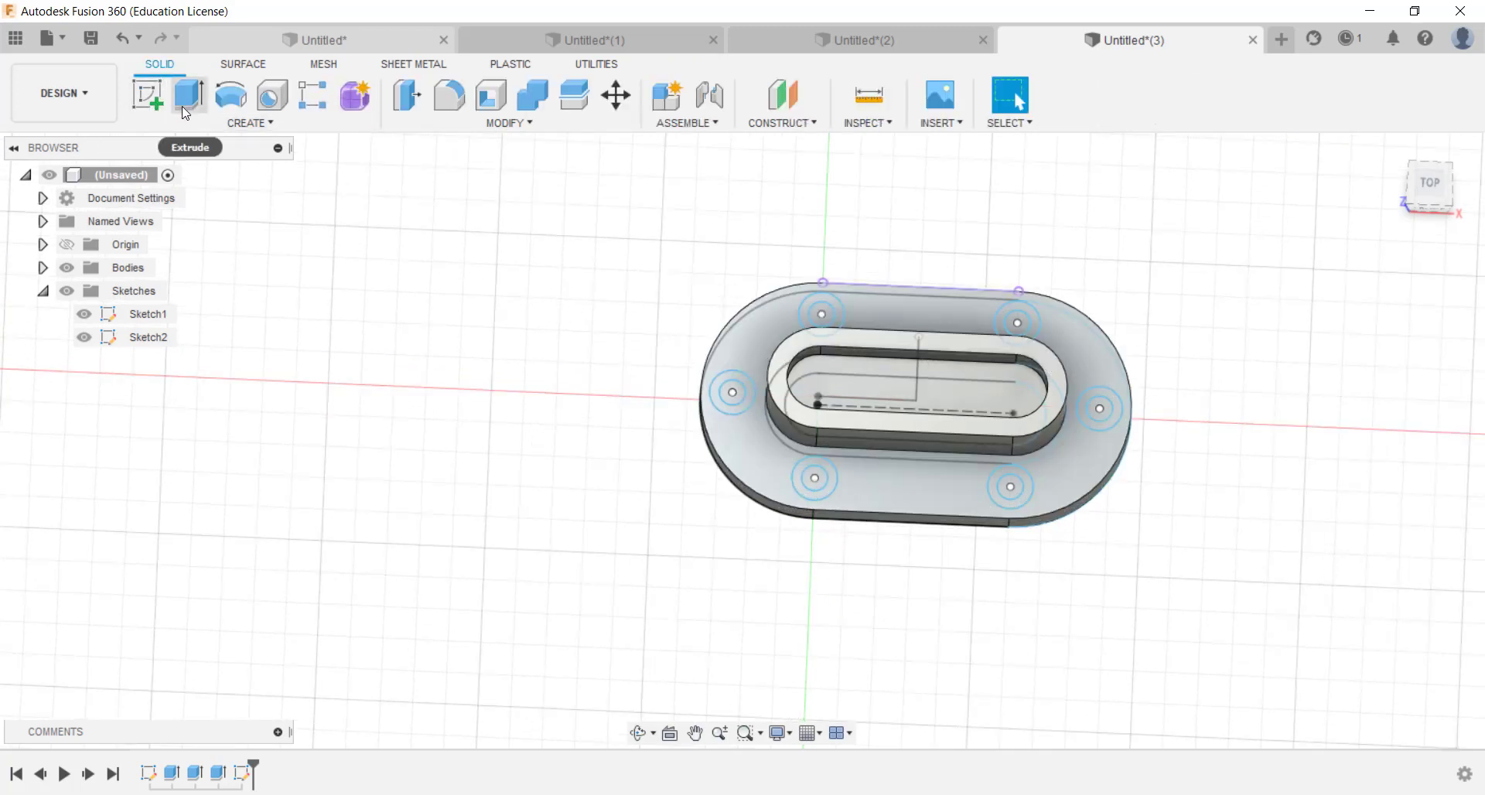
{"action": "left_click", "coordinate": [186, 109]}
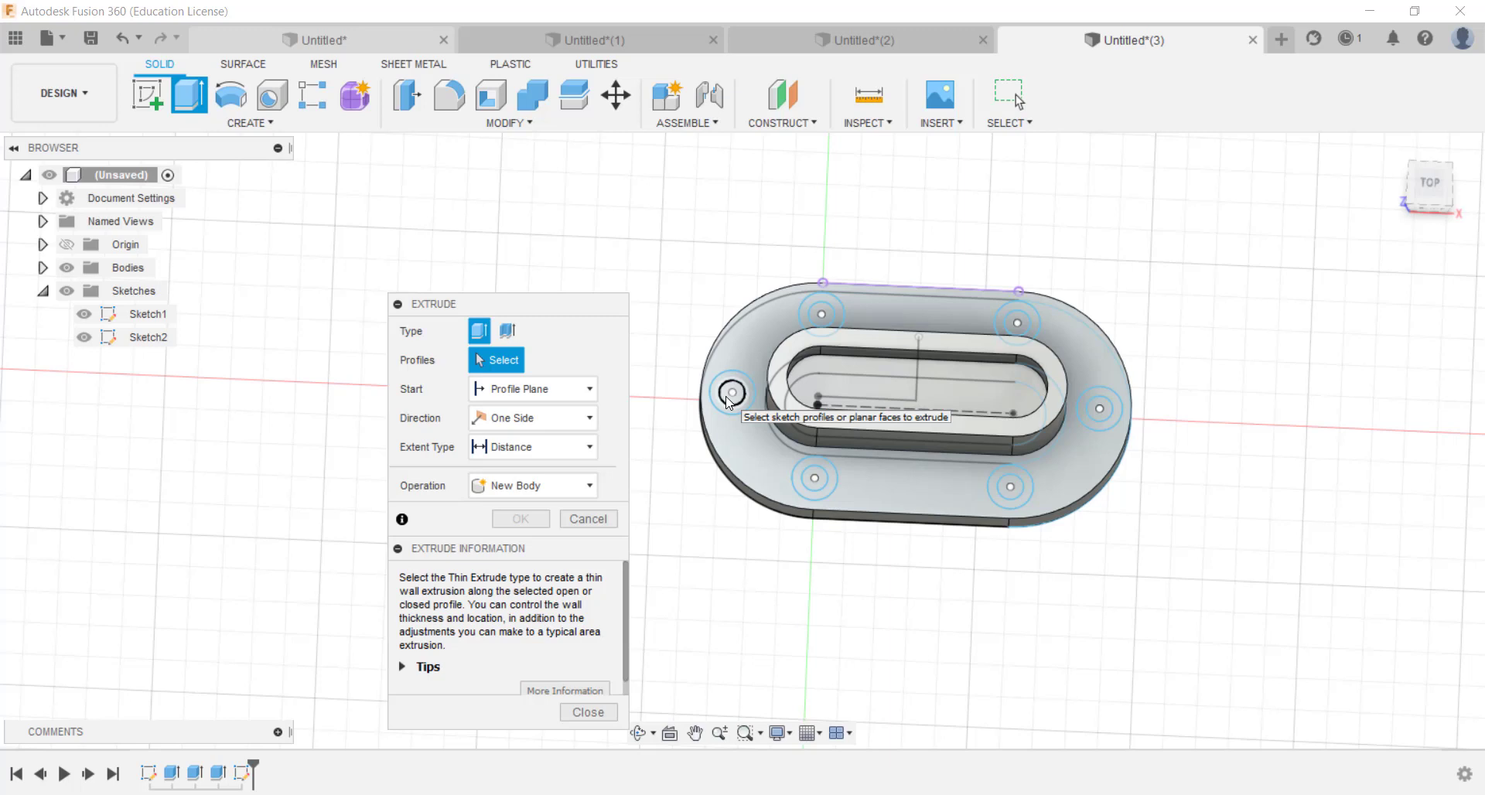
{"action": "left_click", "coordinate": [731, 396]}
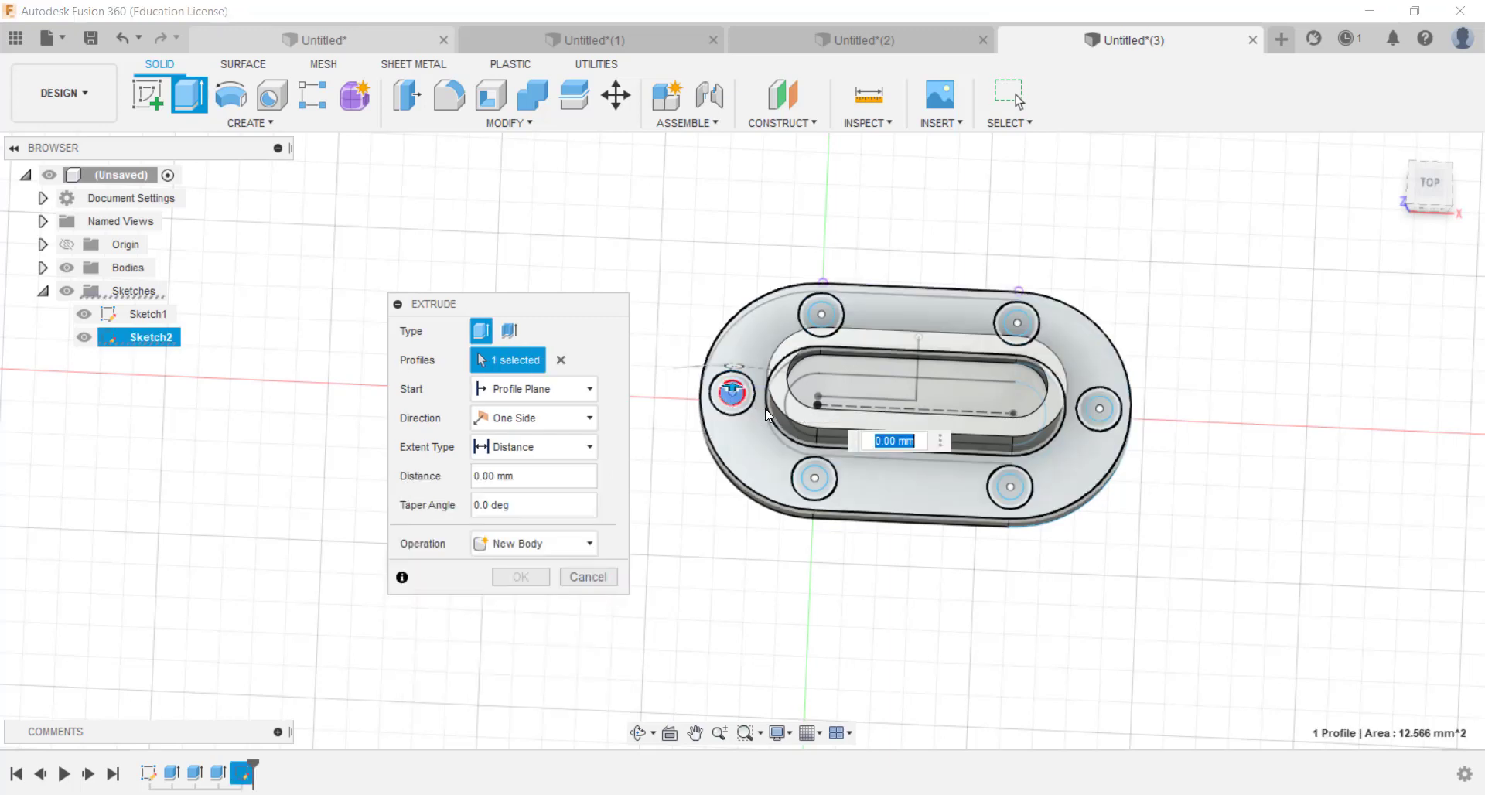
{"action": "left_click", "coordinate": [821, 316]}
{"action": "left_click", "coordinate": [1017, 323]}
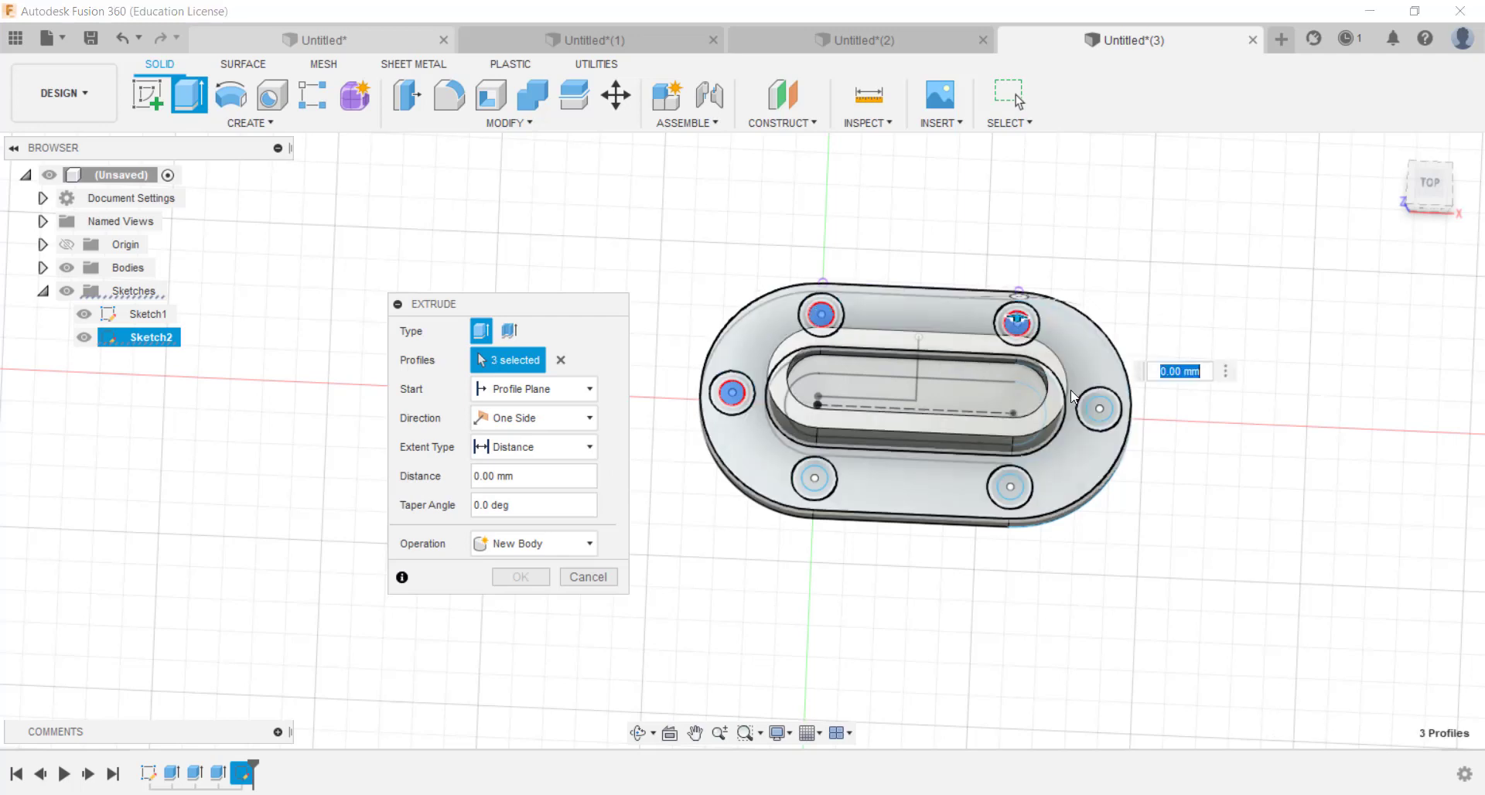
{"action": "left_click", "coordinate": [1099, 407]}
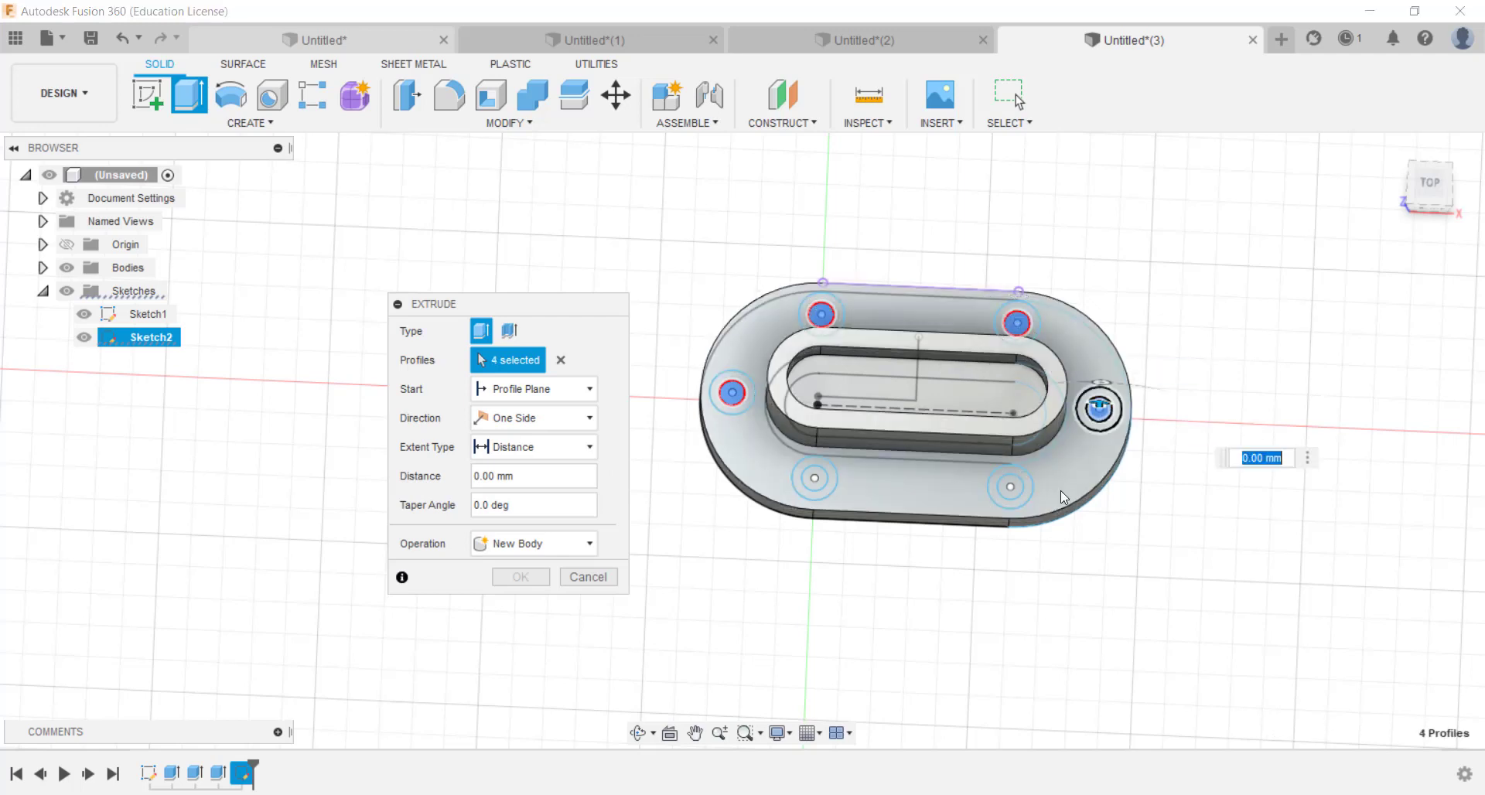
{"action": "left_click", "coordinate": [1011, 489]}
{"action": "left_click", "coordinate": [814, 478]}
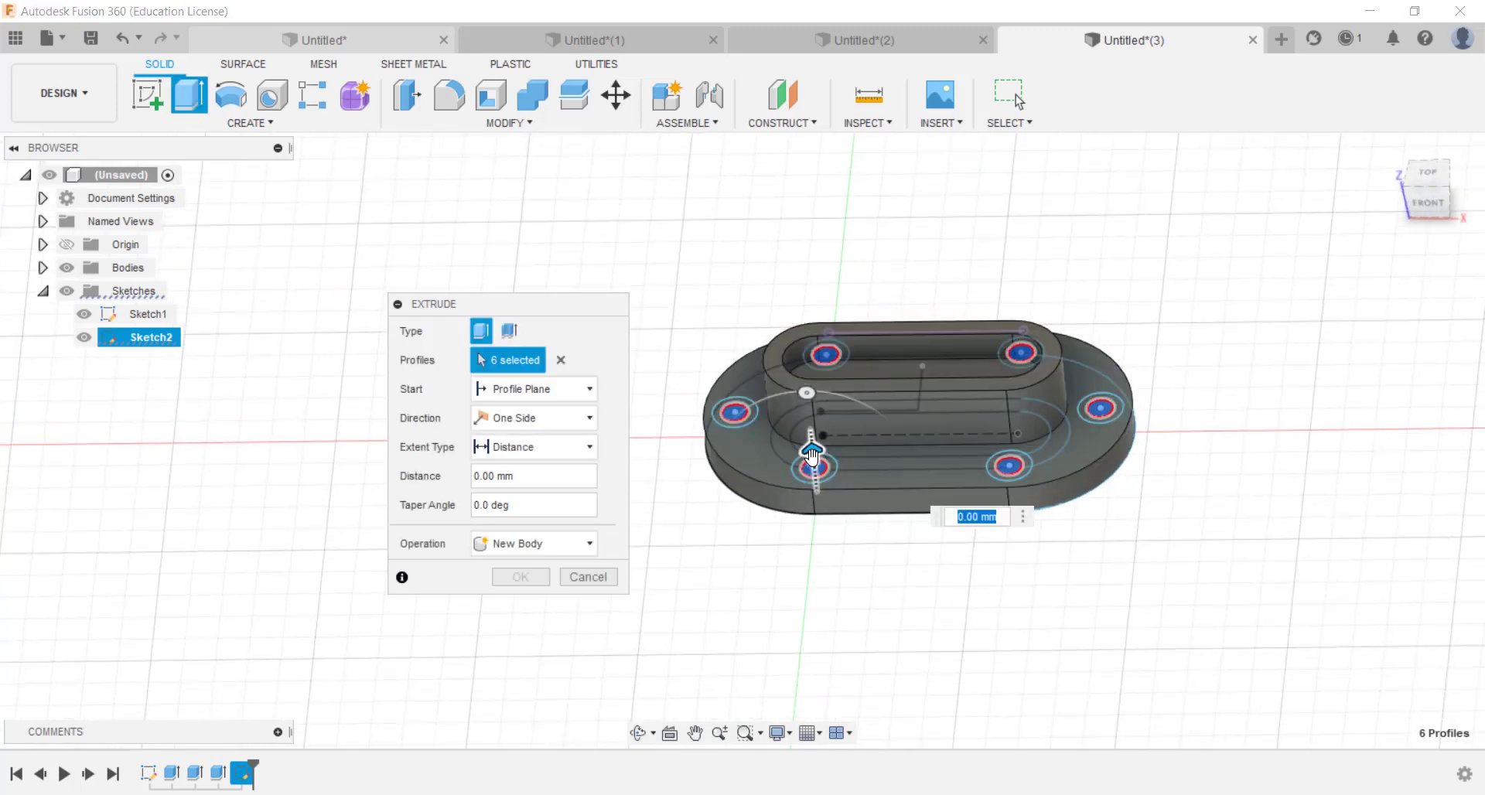
{"action": "left_click_drag", "start_coordinate": [812, 456], "coordinate": [816, 542]}
{"action": "key", "text": "Return"}
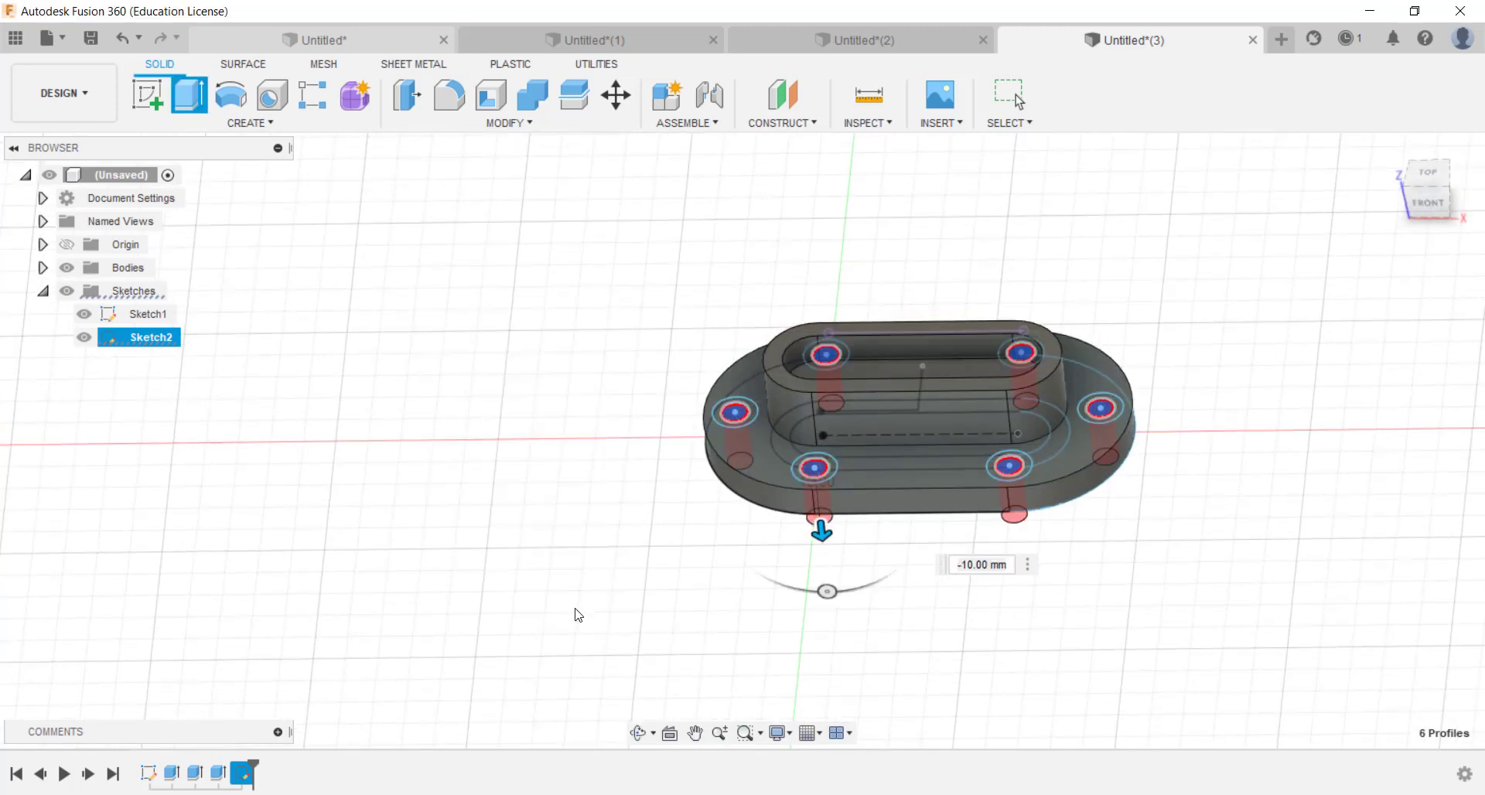
{"action": "left_click", "coordinate": [83, 337]}
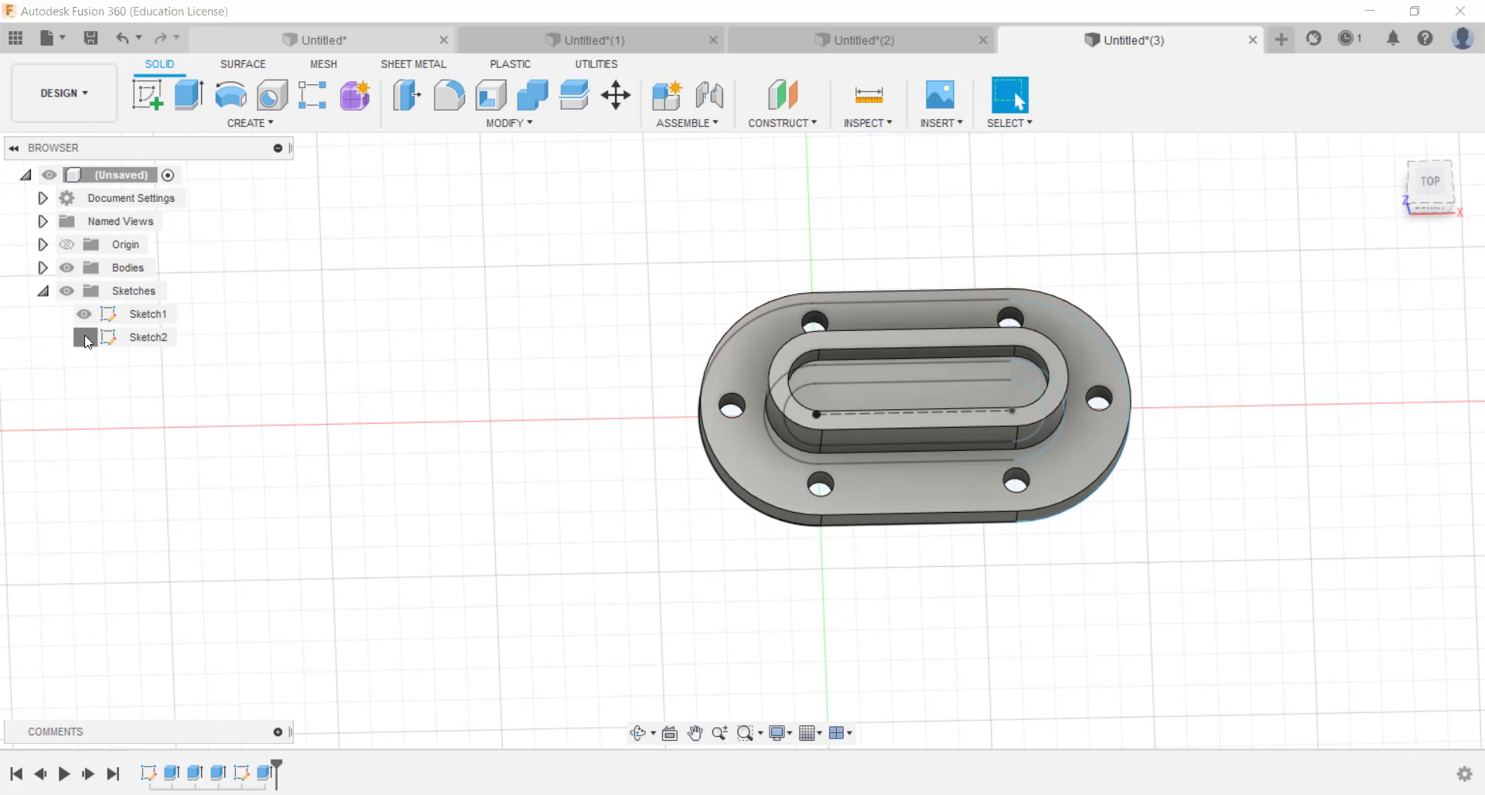
{"action": "left_click", "coordinate": [189, 95]}
- Cut the six counterbore ring profiles -1 mm deep, then hide the Sketches folder
{"action": "left_click", "coordinate": [805, 497]}
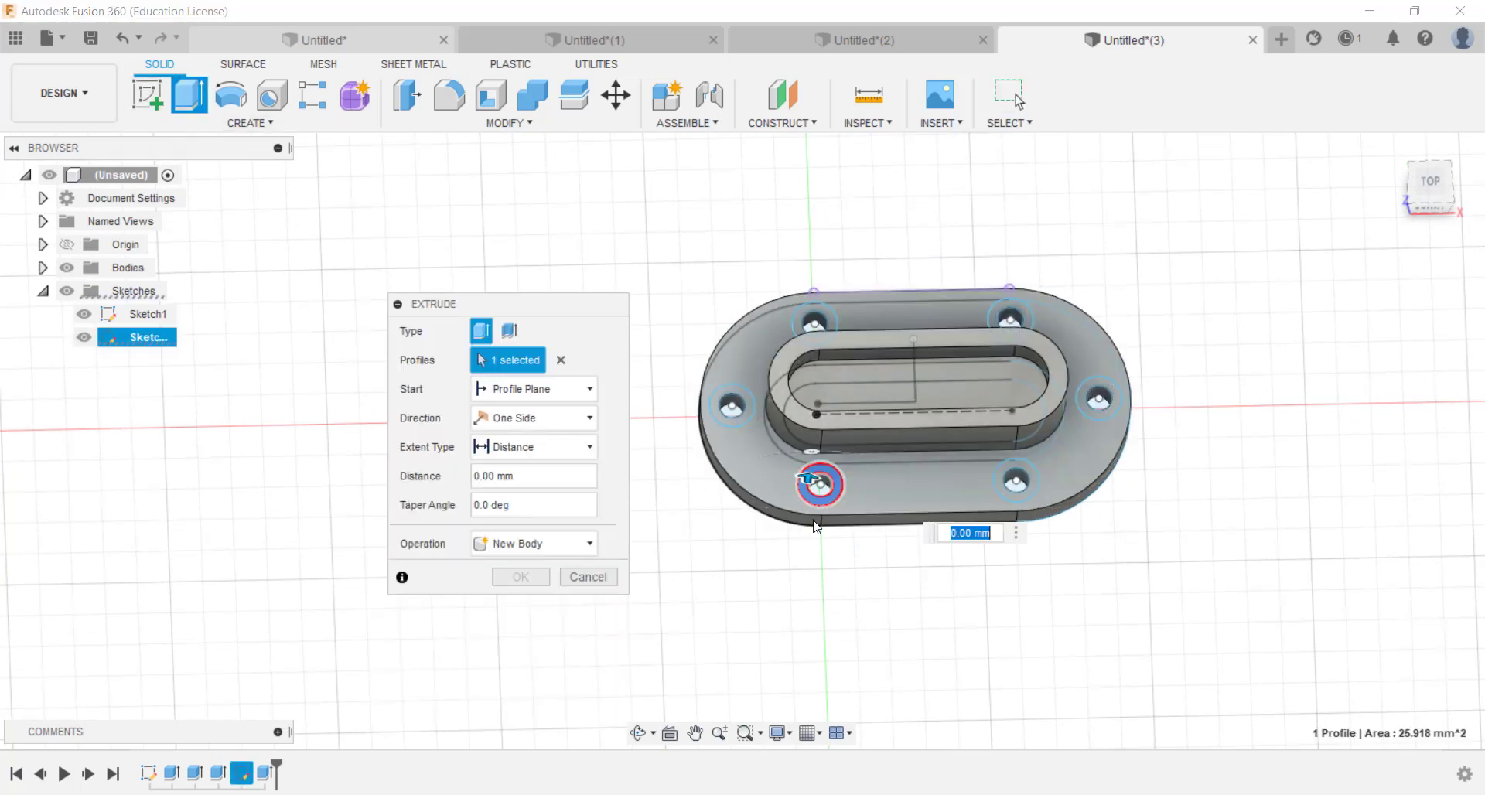
{"action": "left_click", "coordinate": [719, 416]}
{"action": "left_click", "coordinate": [808, 322]}
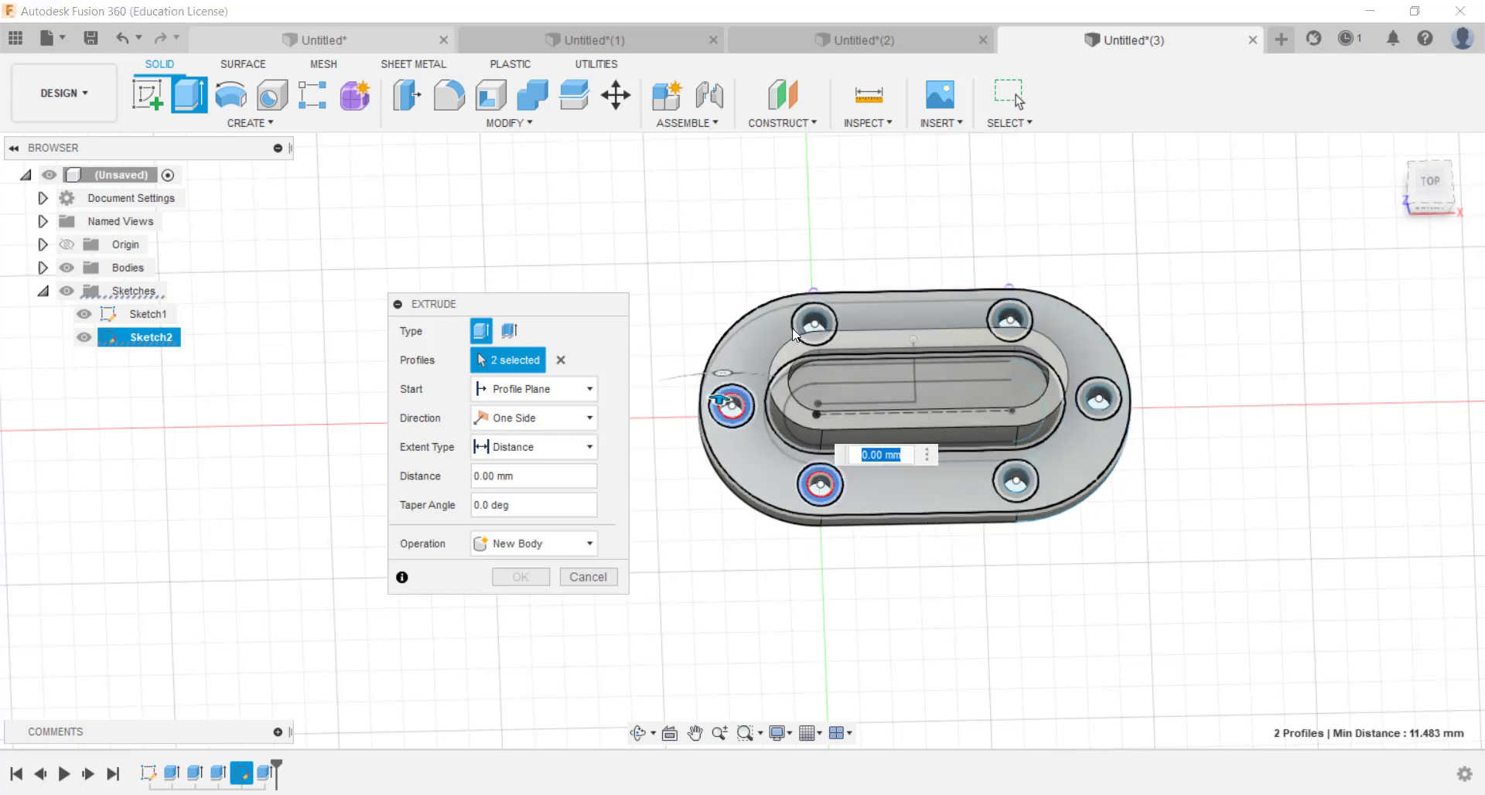
{"action": "left_click", "coordinate": [1008, 320]}
{"action": "left_click", "coordinate": [1097, 403]}
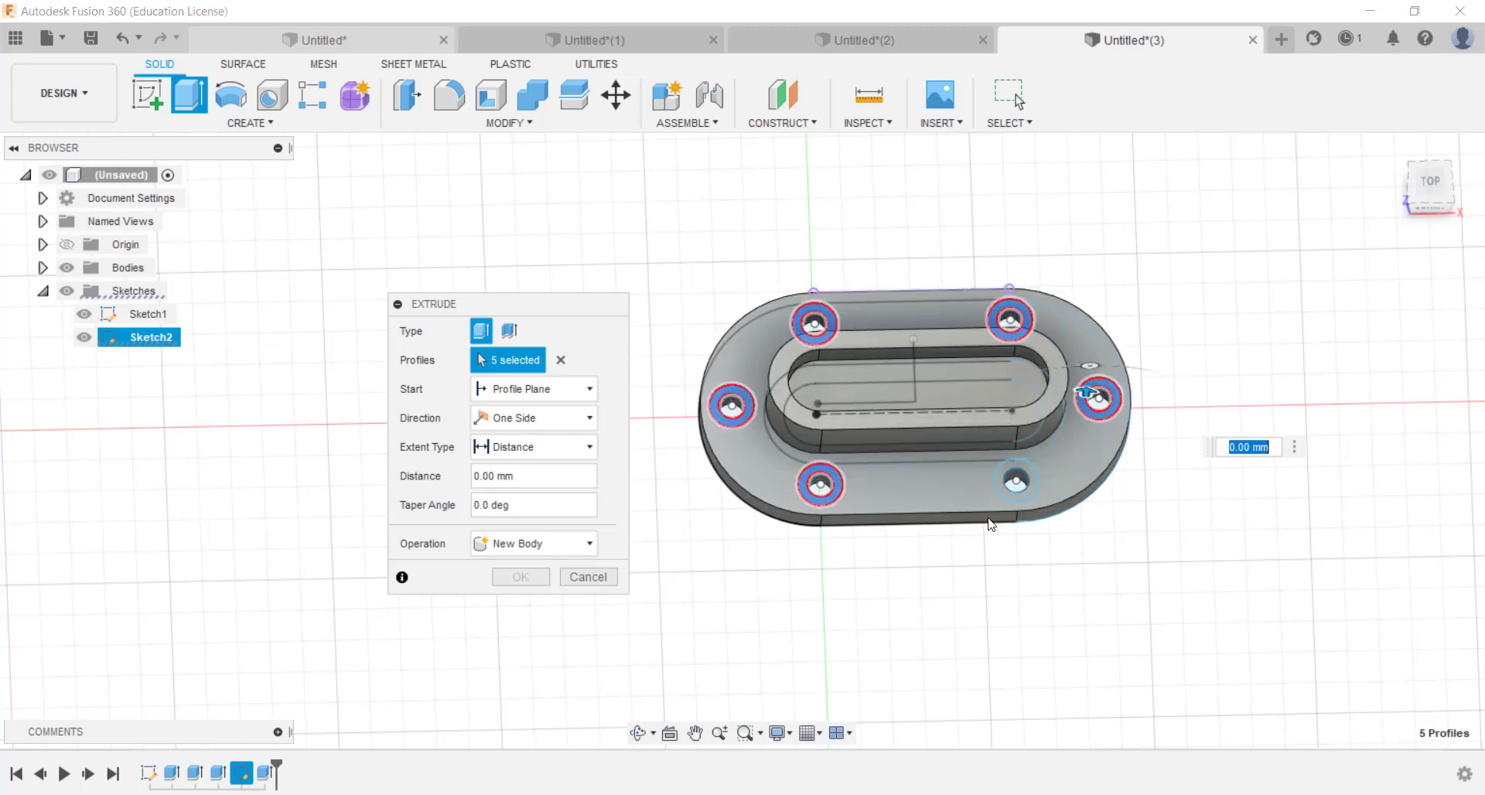
{"action": "left_click", "coordinate": [1009, 483]}
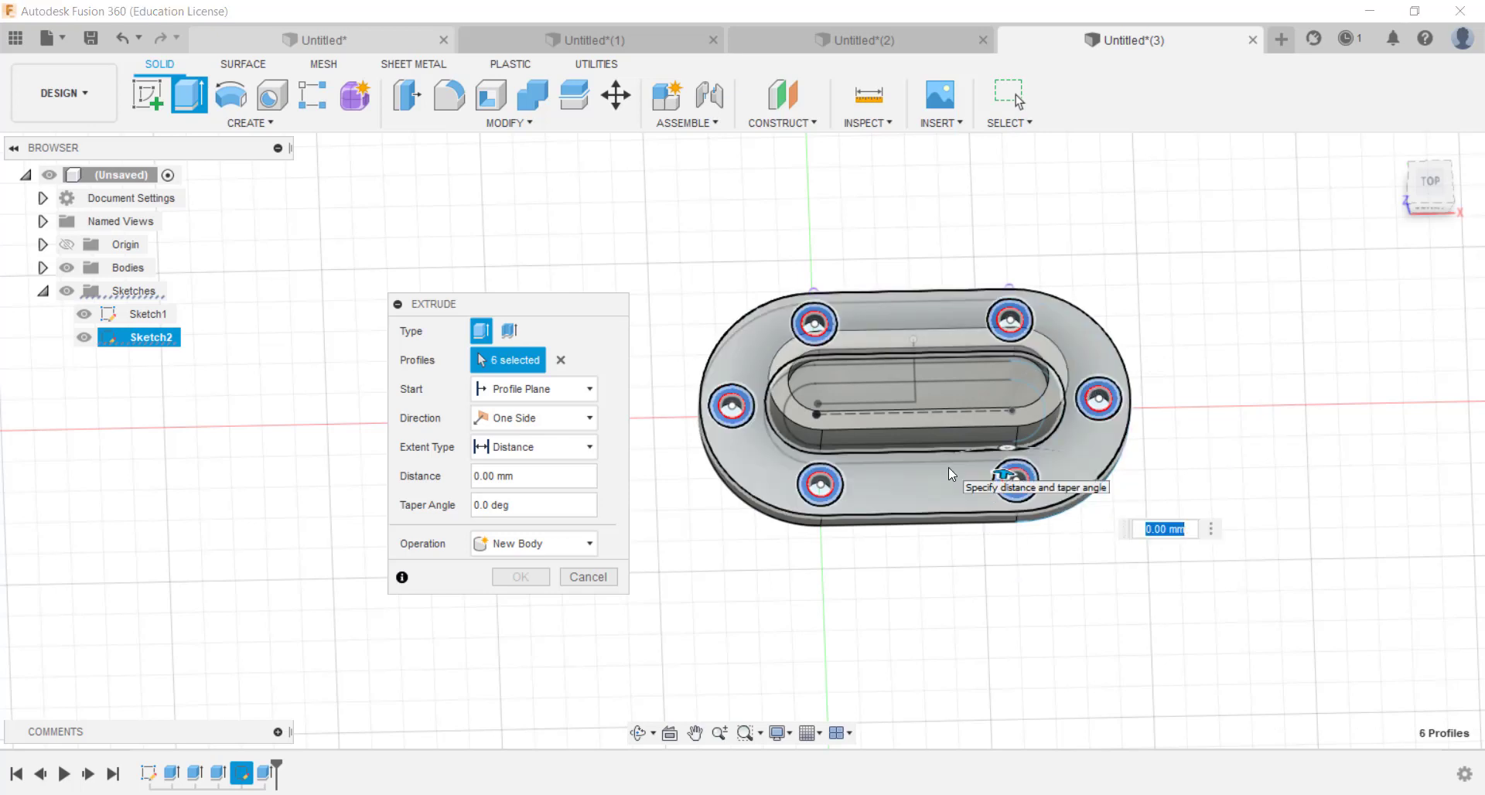
{"action": "type", "text": "-1"}
{"action": "key", "text": "Return"}
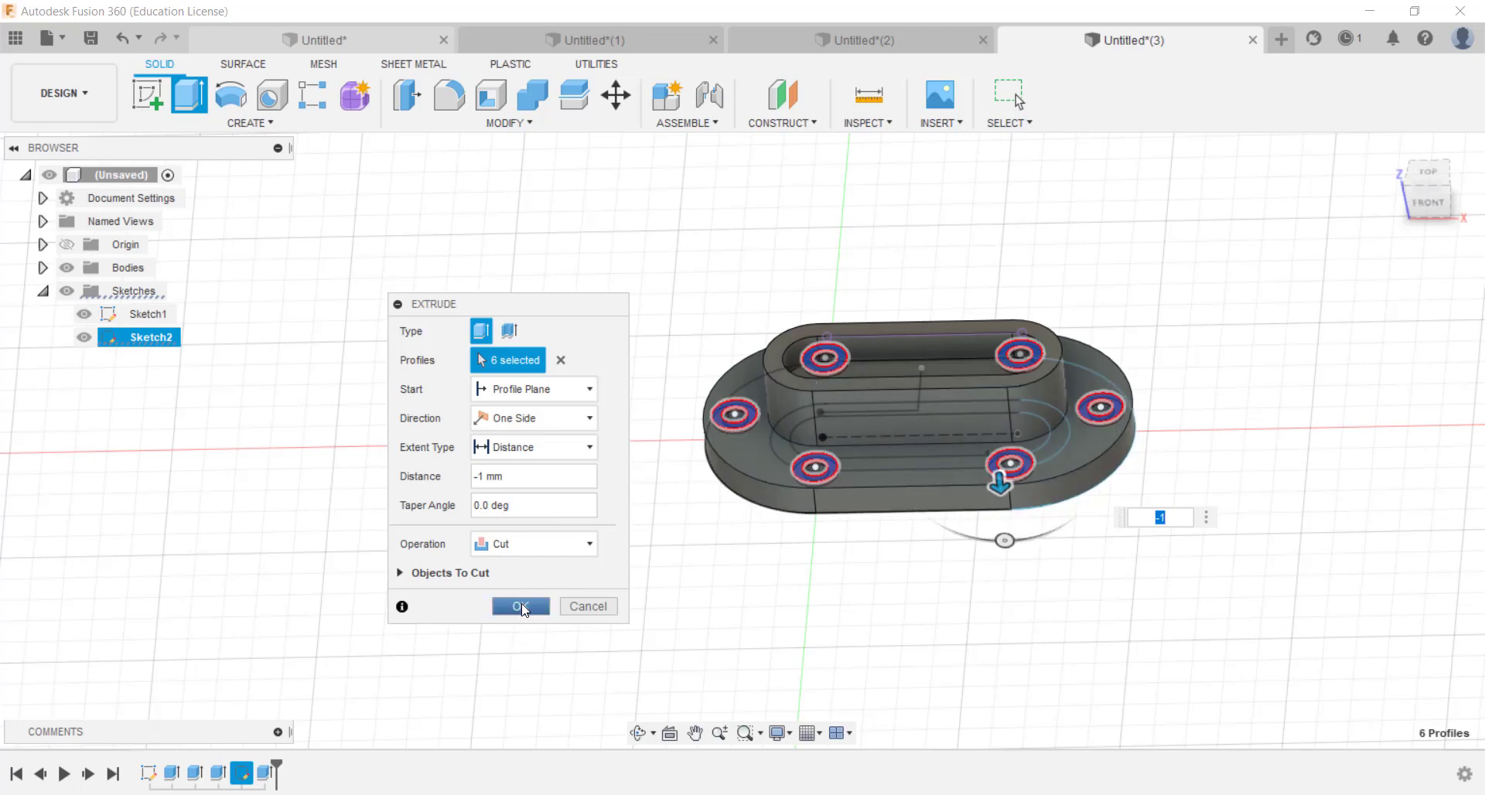
{"action": "left_click", "coordinate": [553, 610]}
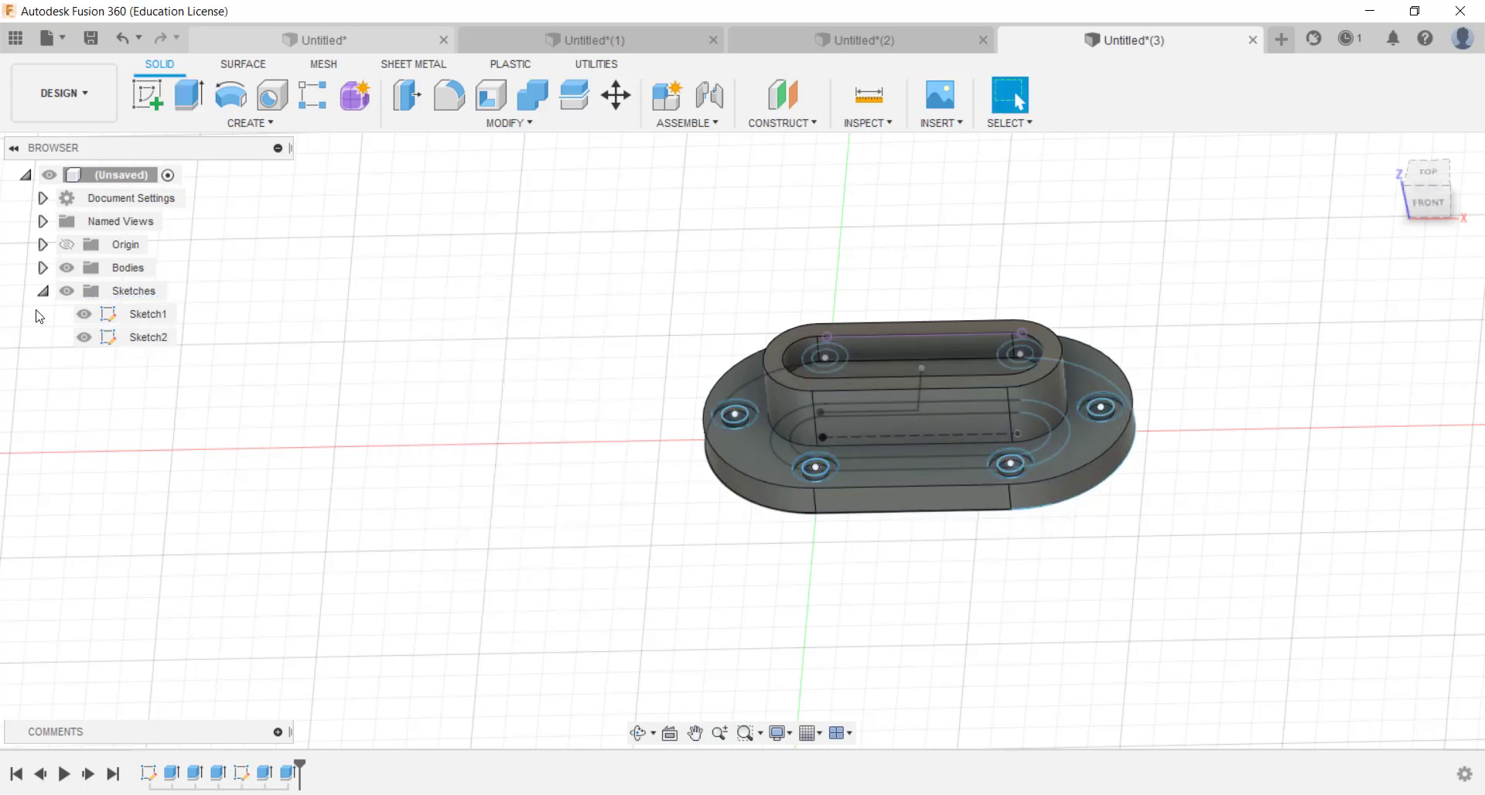
{"action": "left_click", "coordinate": [68, 298]}
{"action": "middle_click_drag", "start_coordinate": [807, 495], "coordinate": [799, 553], "text": "shift"}
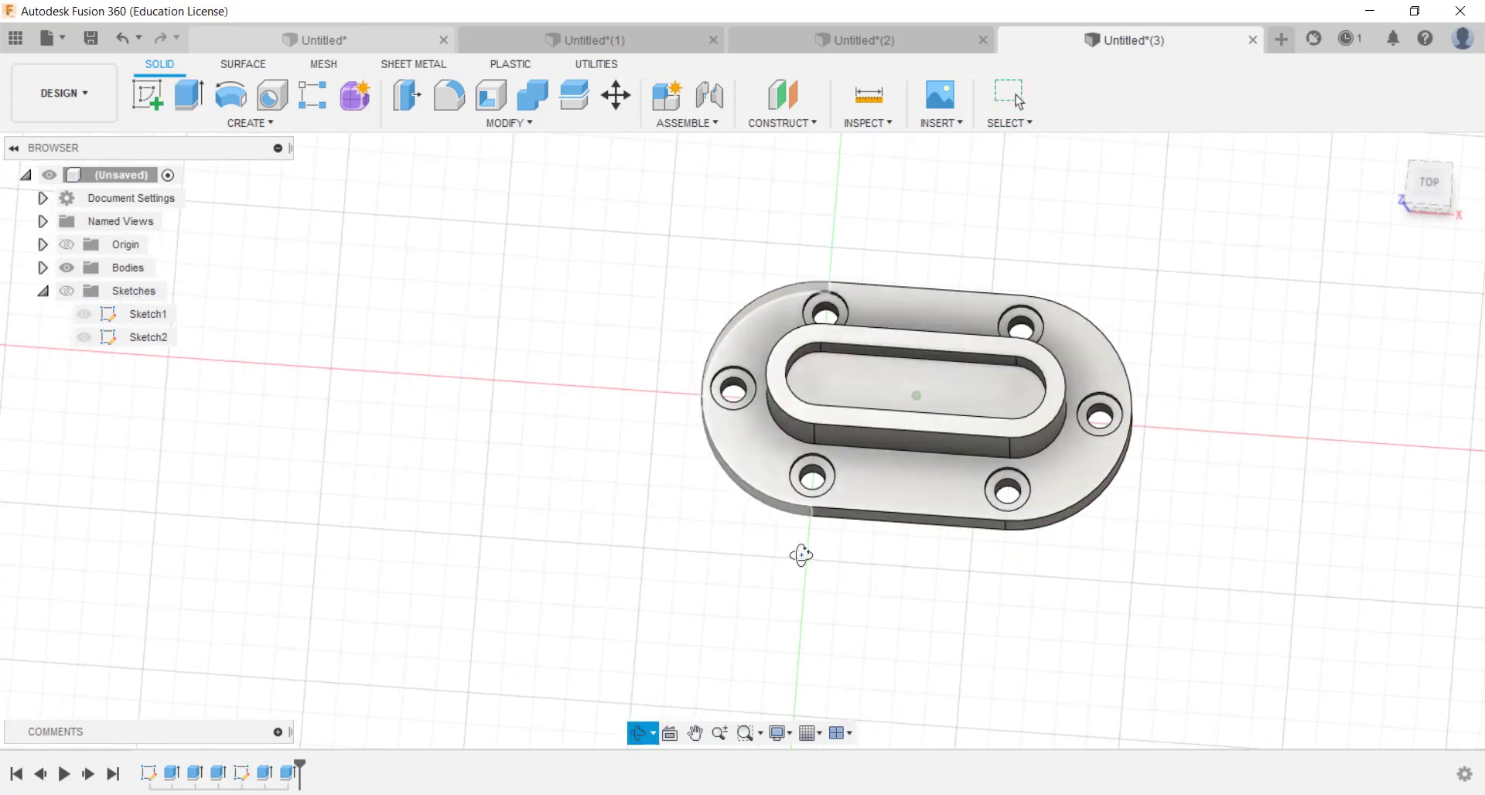
{"action": "key", "text": "alt+Tab"}
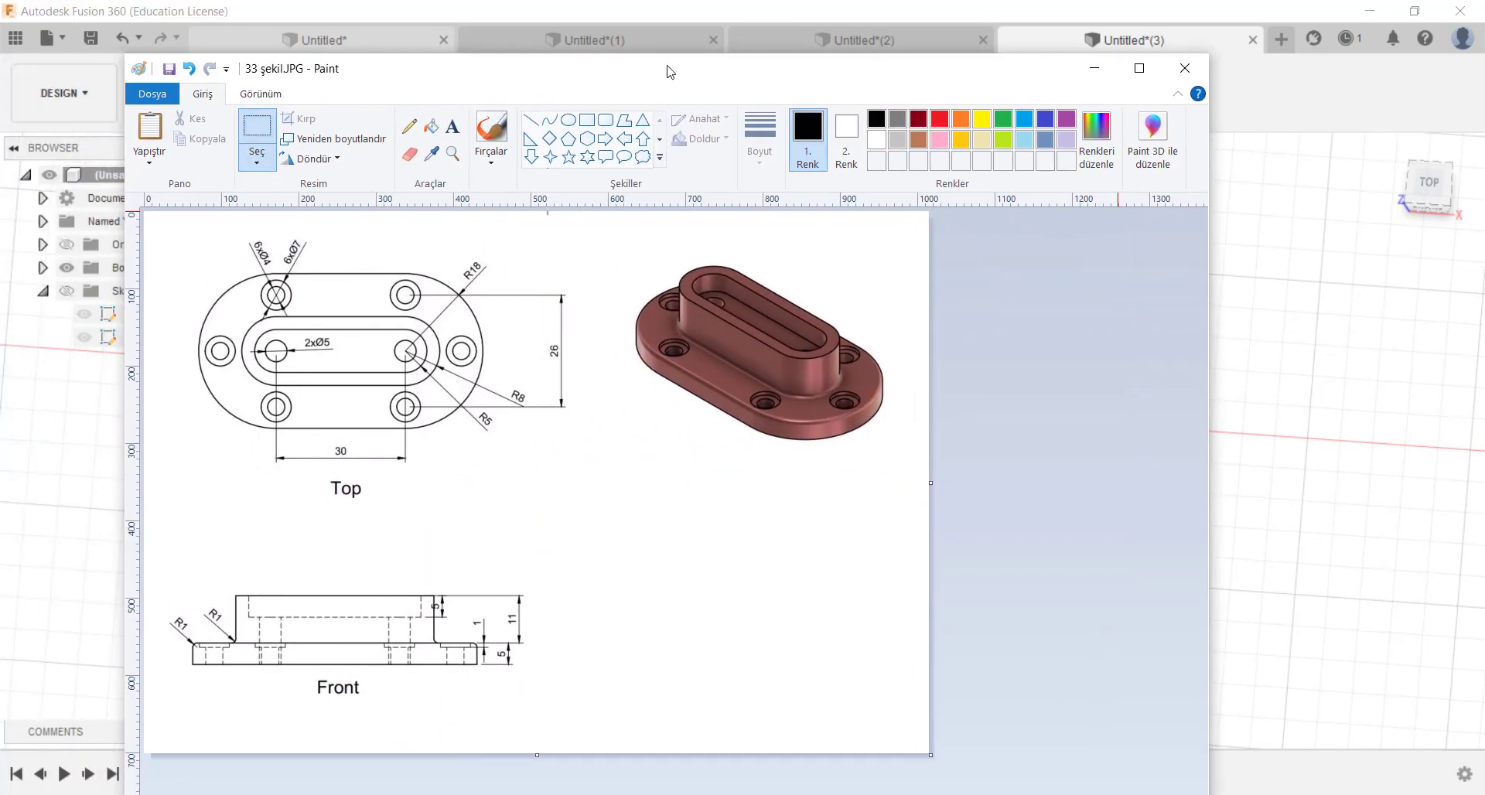
{"action": "left_click_drag", "start_coordinate": [557, 73], "coordinate": [663, 2]}
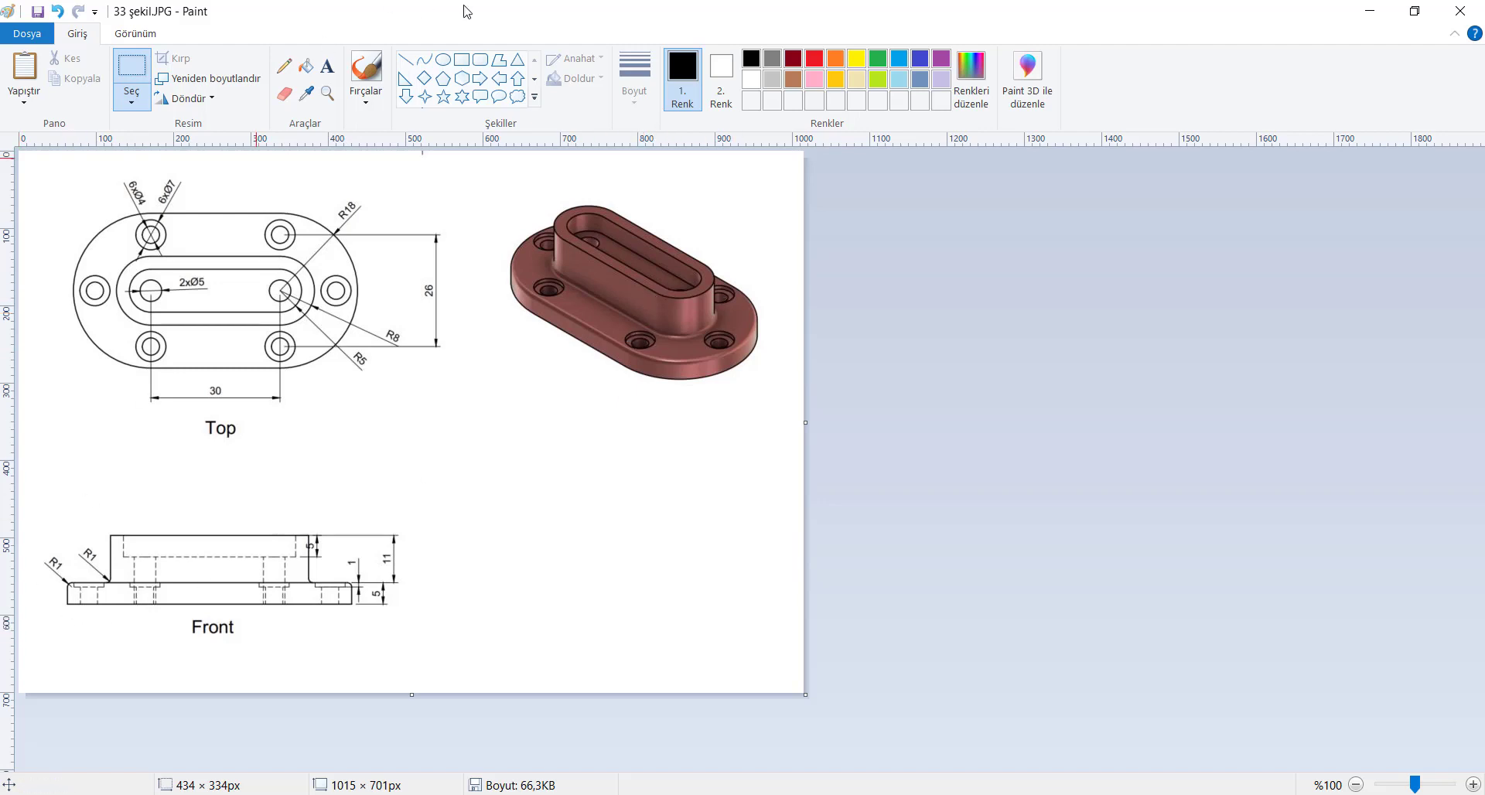
{"action": "key", "text": "alt+Tab"}
{"action": "middle_click_drag", "start_coordinate": [592, 337], "coordinate": [590, 265], "text": "shift"}
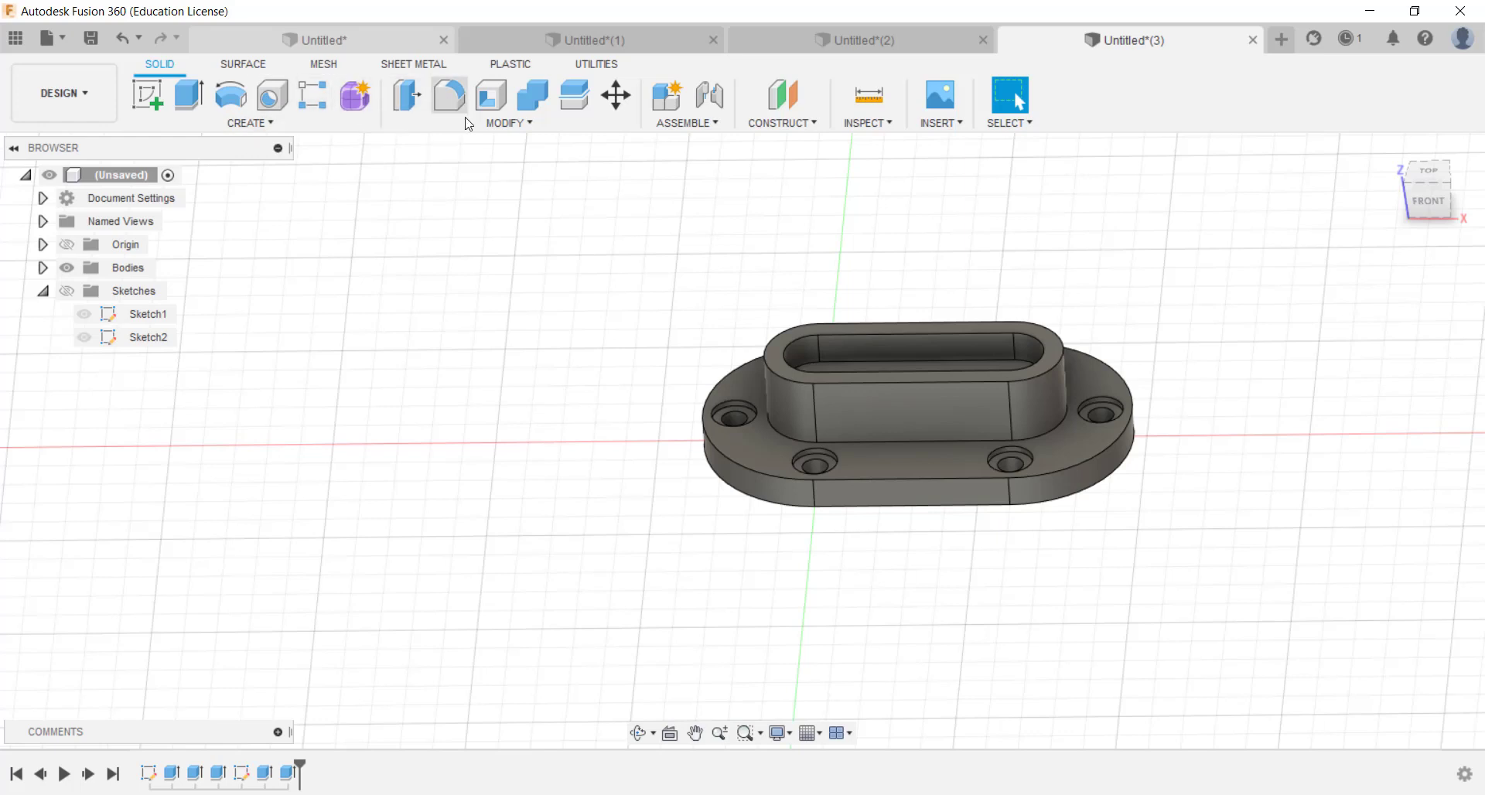
- Fillet the boss base edge loop and the plate's outer top edge loop with a 1 mm radius
{"action": "left_click", "coordinate": [449, 95]}
{"action": "left_click", "coordinate": [889, 441]}
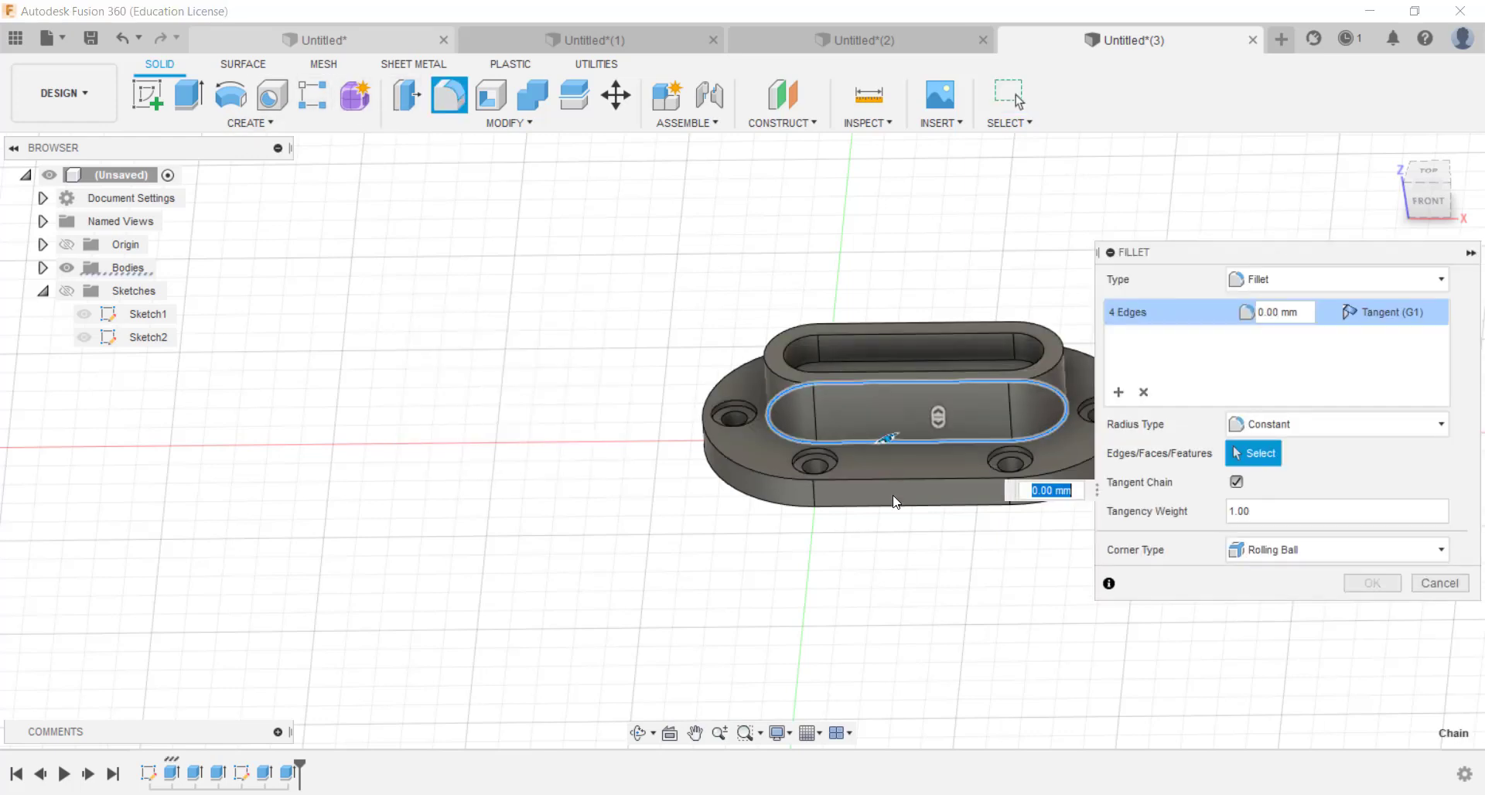
{"action": "left_click", "coordinate": [885, 478]}
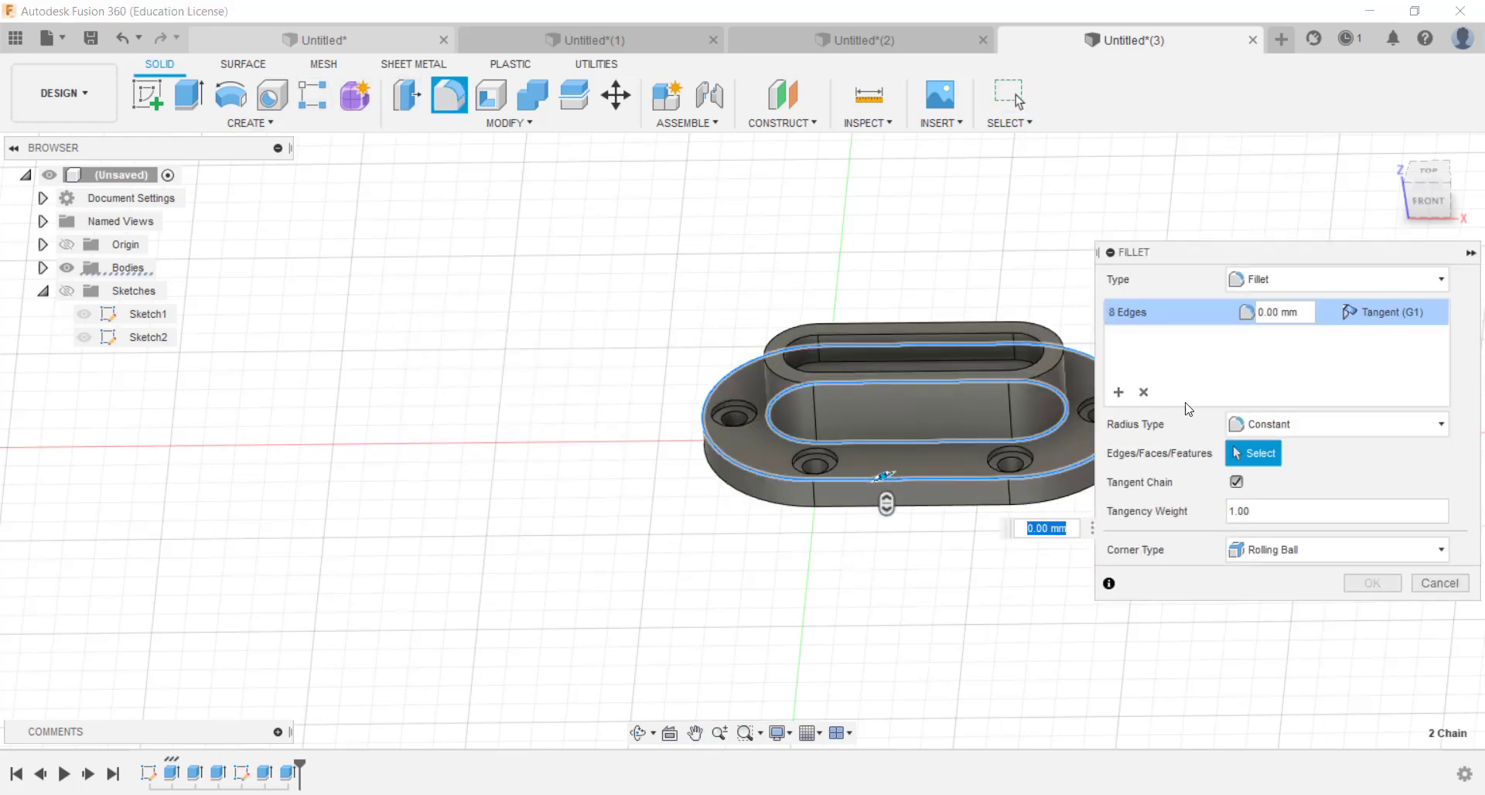
{"action": "double_click", "coordinate": [1306, 313]}
{"action": "type", "text": "1"}
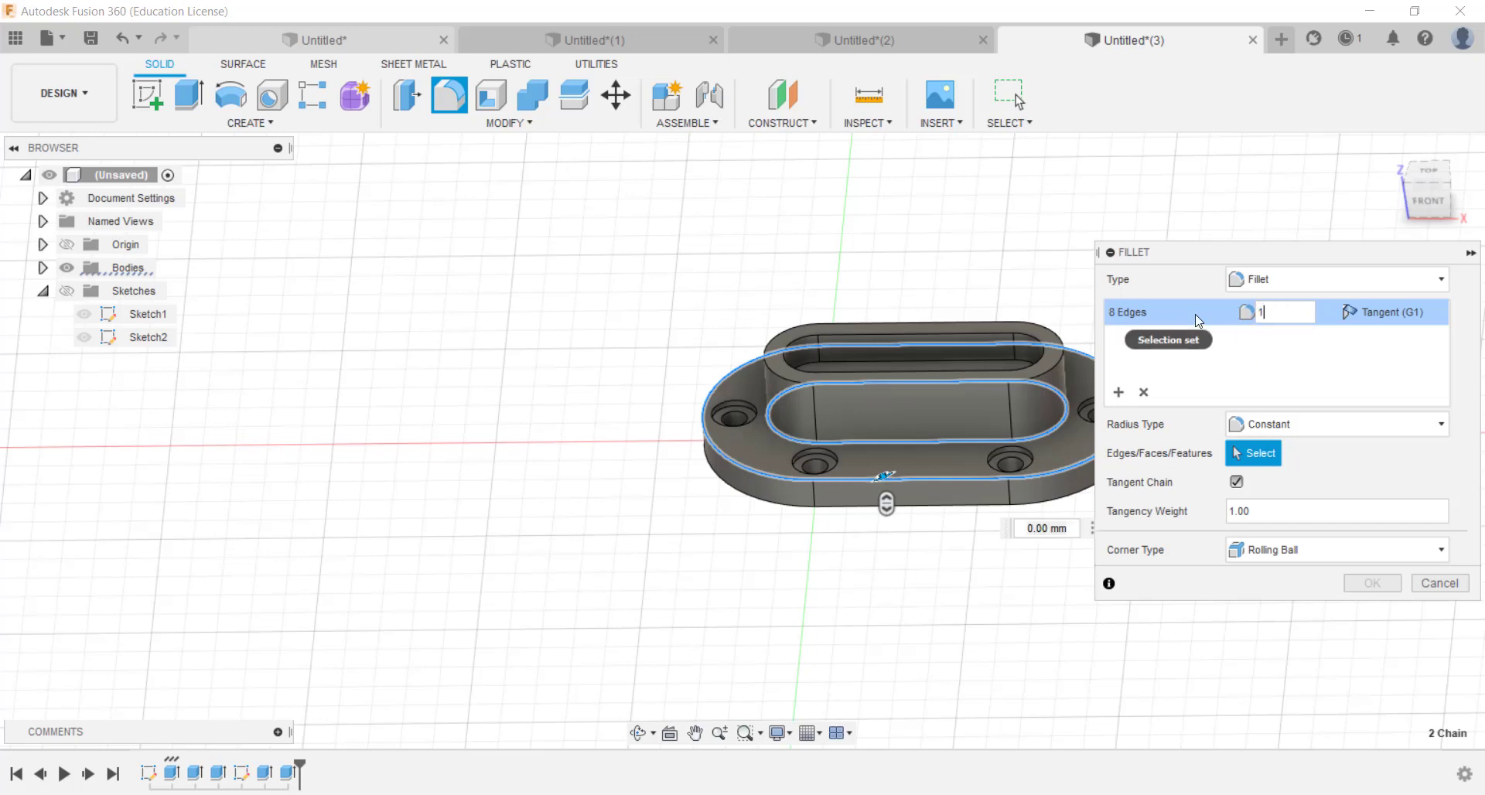
{"action": "key", "text": "Return"}
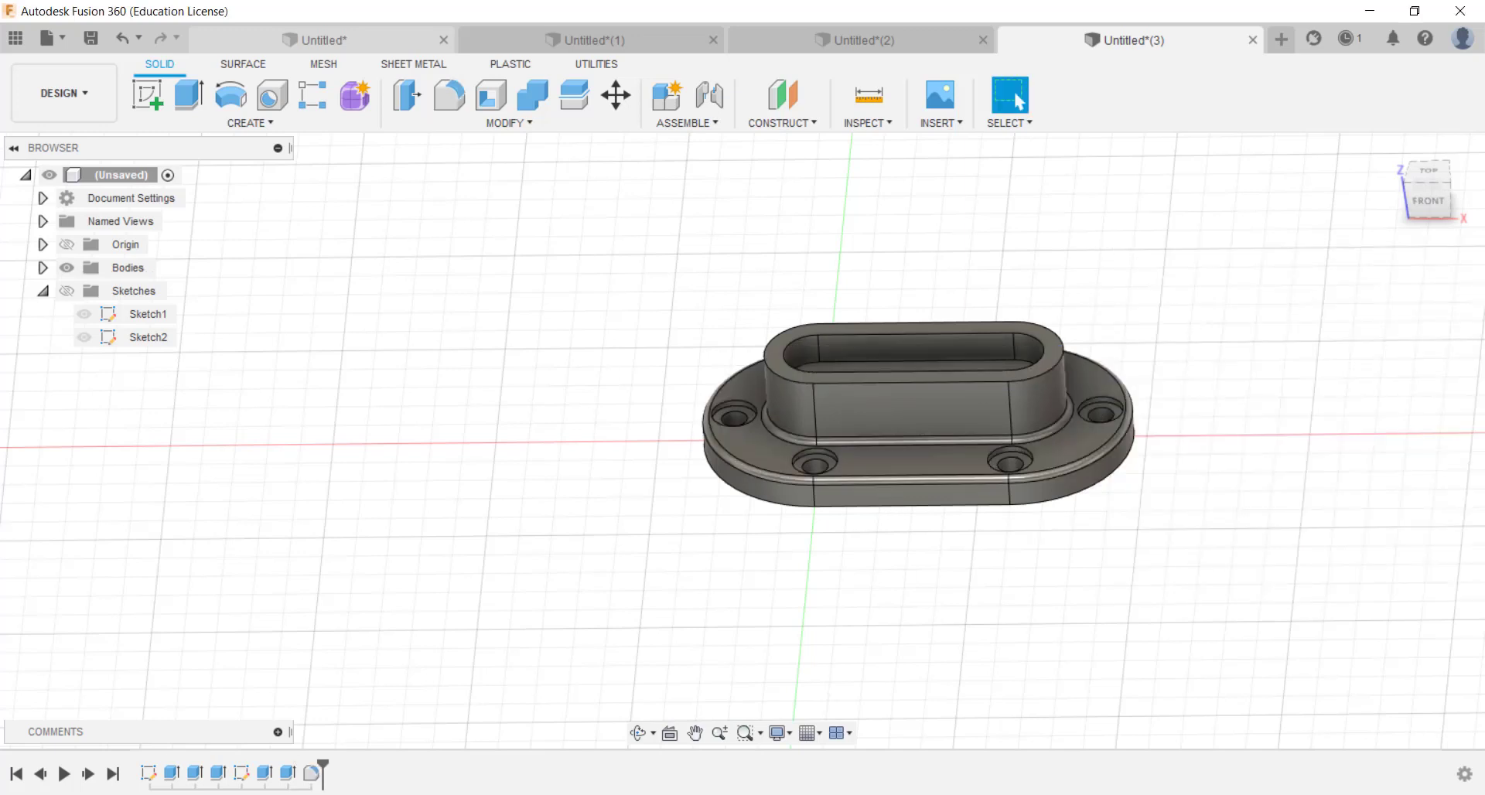